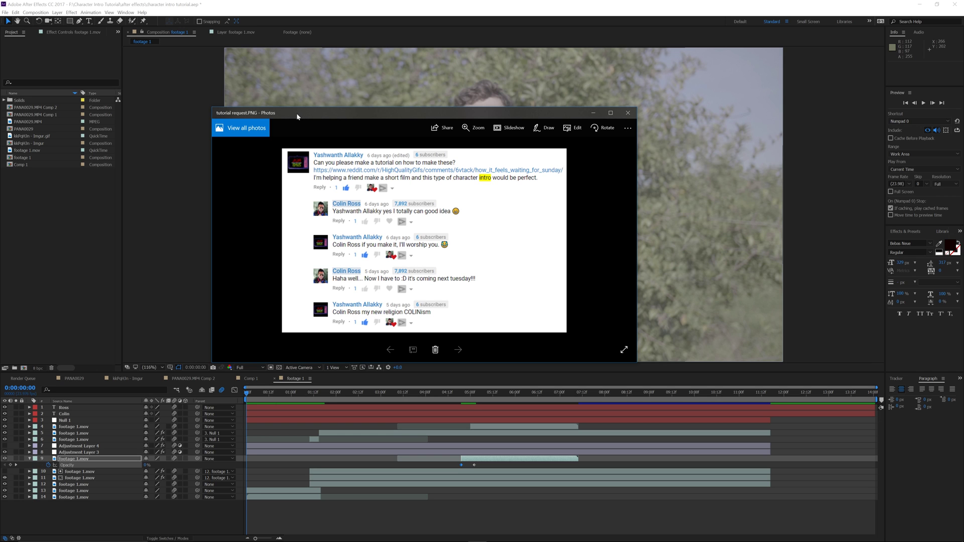
Close the Photos window showing the tutorial-request comment screenshot.
click(205, 167)
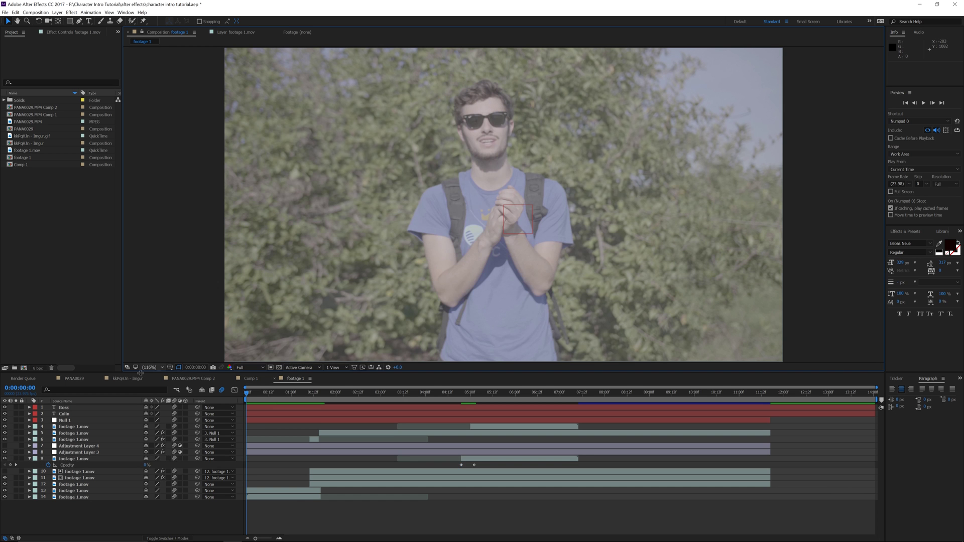
Preview the kkPqHJn - Imgur comp and scrub through the fiery WHERE ARE MY DRAGONS title.
click(125, 378)
key(space)
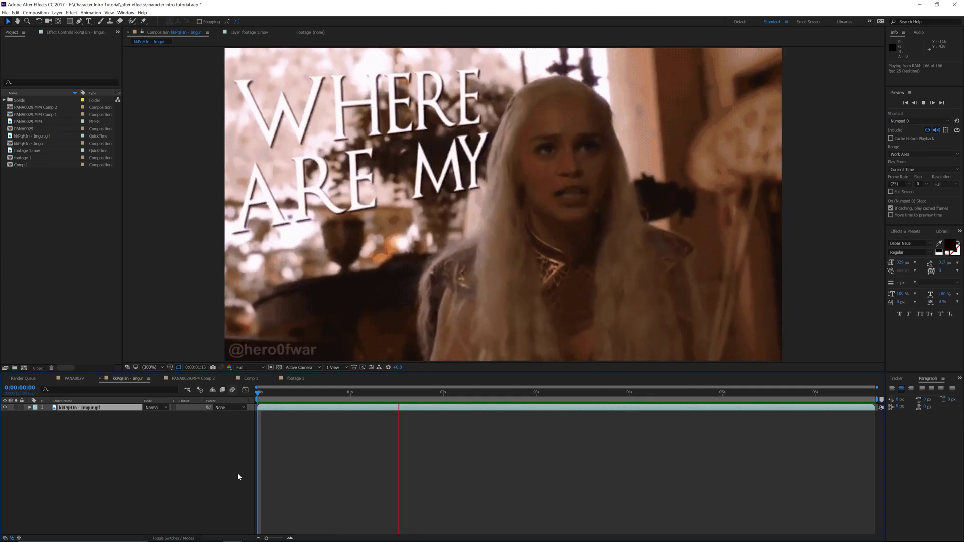
drag(282, 393, 455, 391)
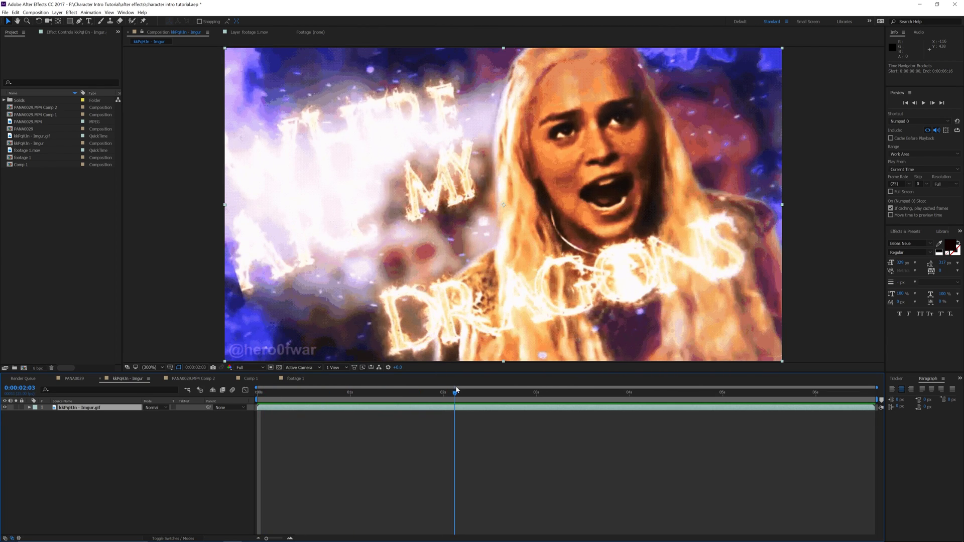
drag(456, 390, 470, 392)
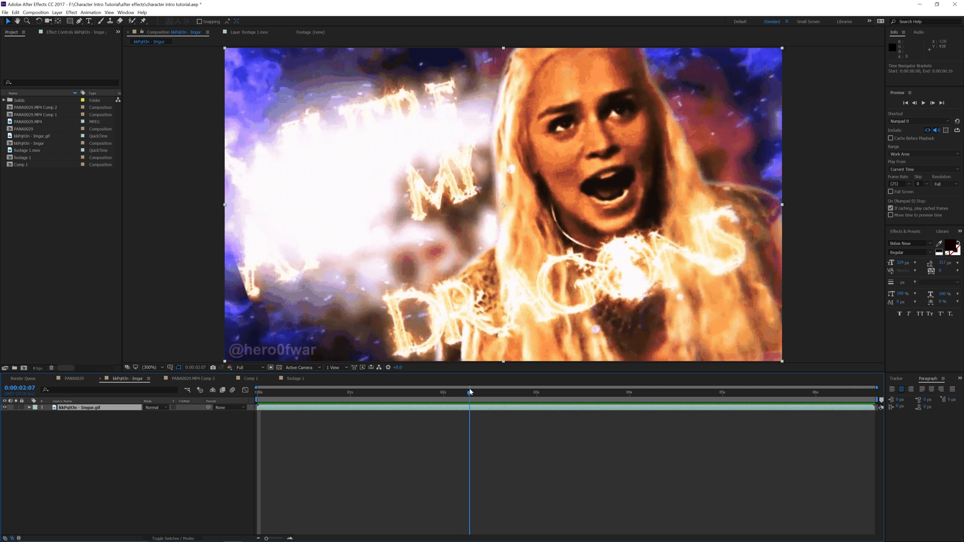
drag(470, 392, 454, 409)
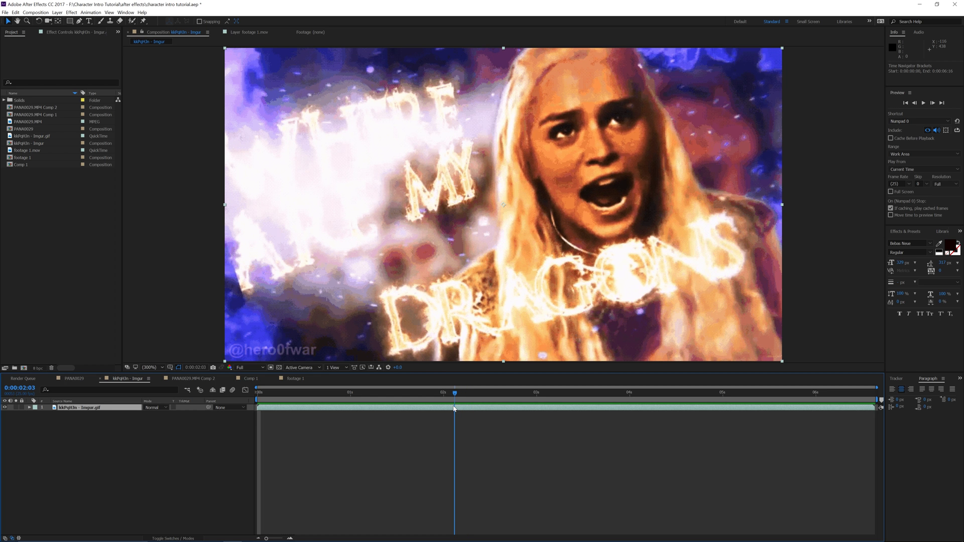
drag(454, 408, 431, 407)
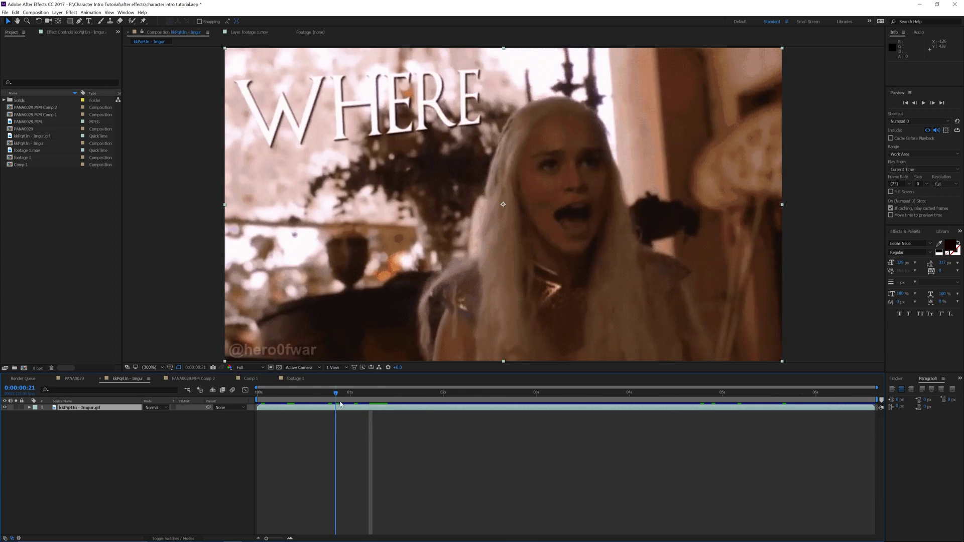
mouse_move(341, 405)
mouse_down()
mouse_move(458, 400)
mouse_move(388, 397)
mouse_move(439, 389)
mouse_up()
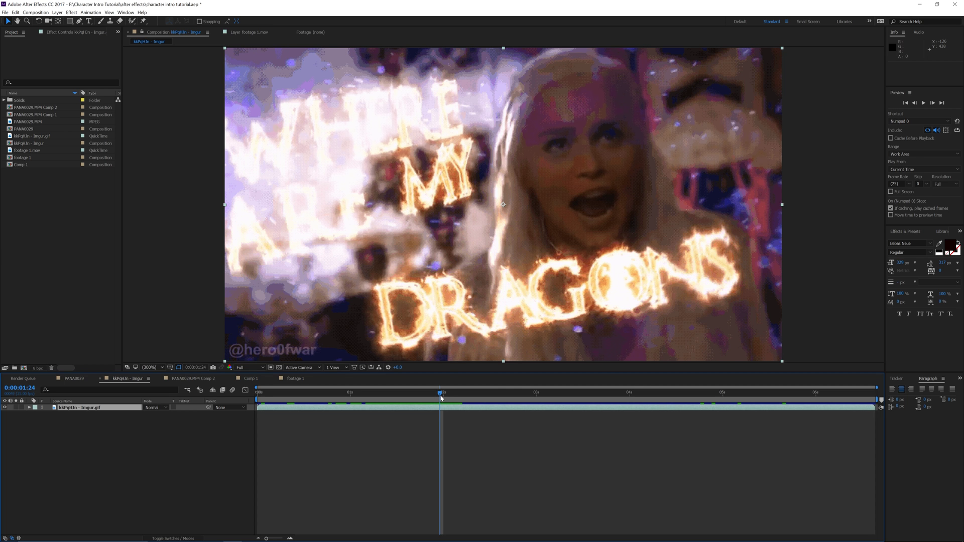
mouse_move(440, 398)
mouse_down()
mouse_move(415, 397)
mouse_move(448, 396)
mouse_move(416, 395)
mouse_move(446, 395)
mouse_move(437, 396)
mouse_up()
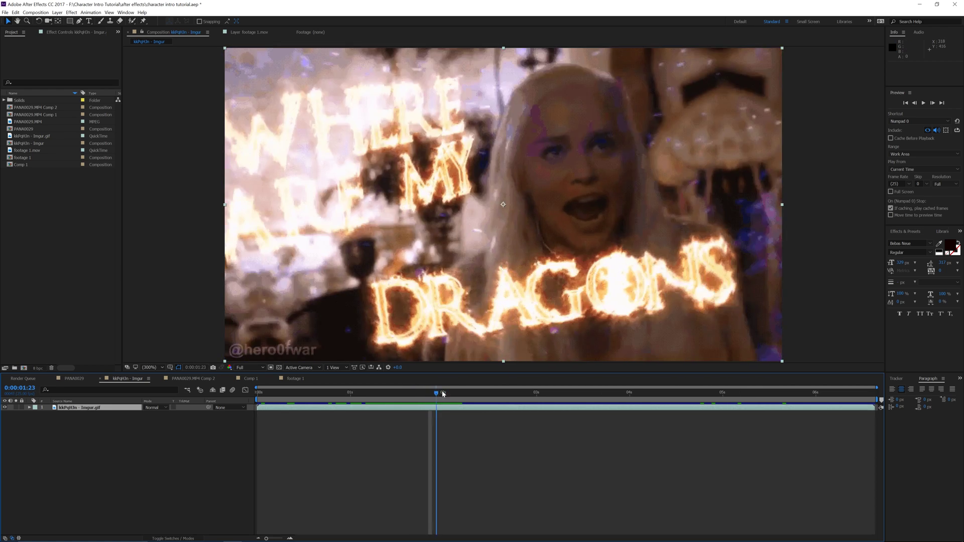
key(space)
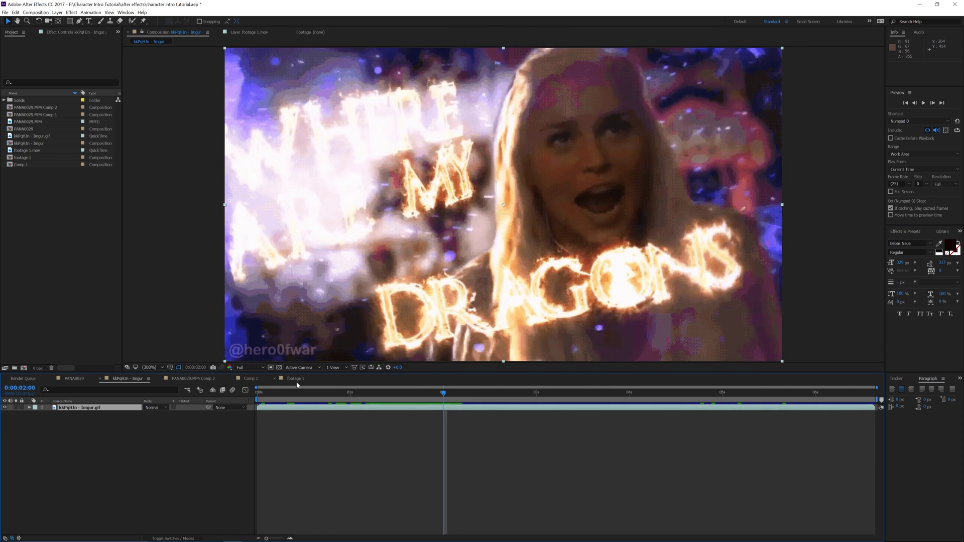
click(295, 378)
Drag footage 1 from the File Explorer footage folder into the Project panel.
click(176, 538)
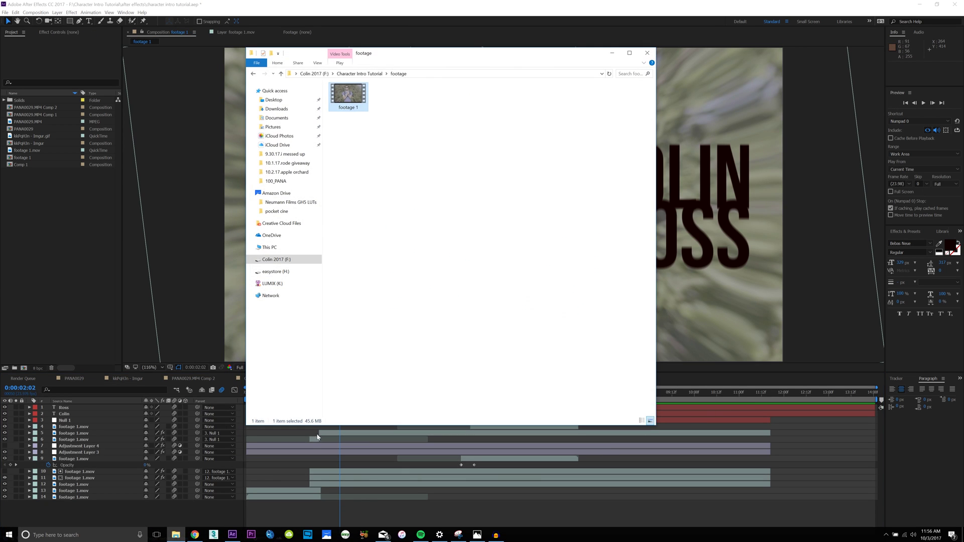
drag(359, 104, 25, 369)
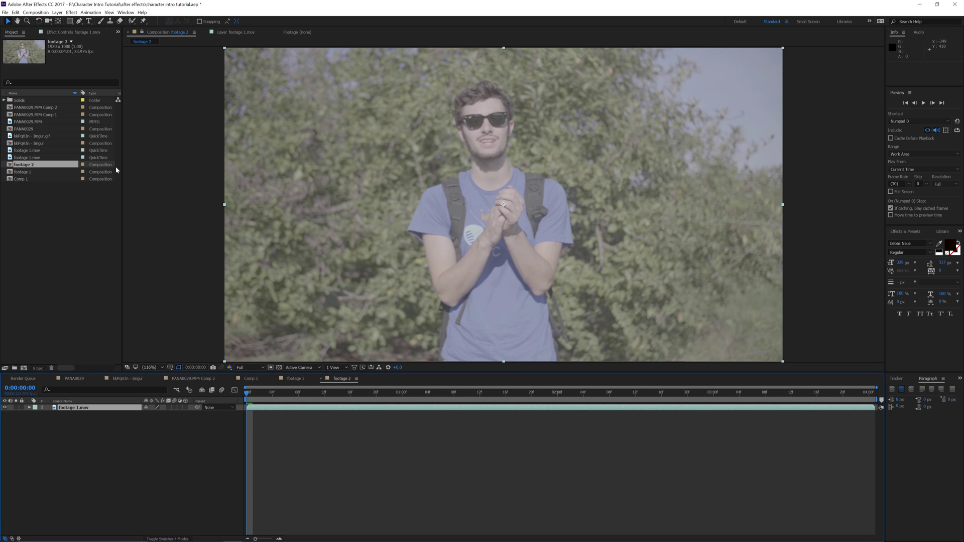
Scrub the footage 2 clip to the thumbs-up freeze-frame moment at 0:00:01:10.
drag(281, 400, 365, 393)
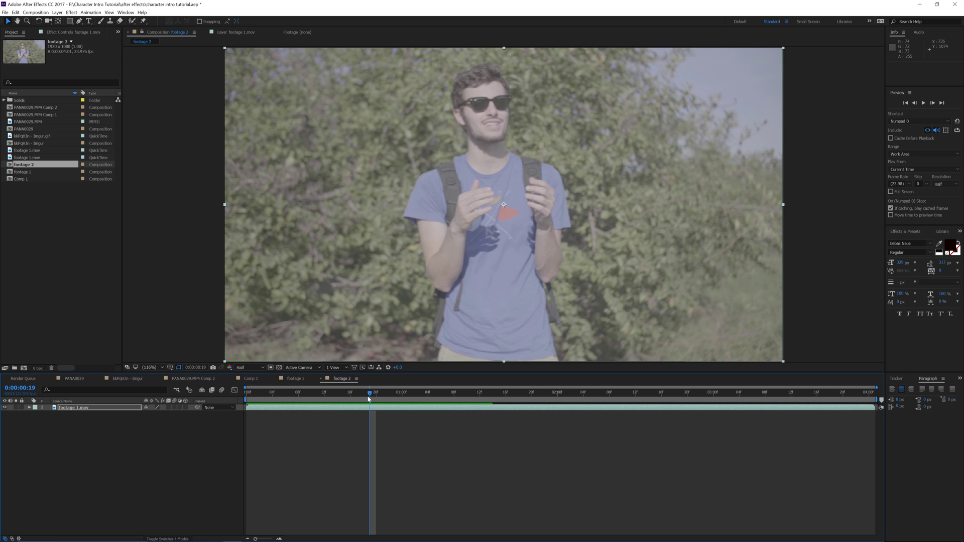
drag(368, 397, 467, 394)
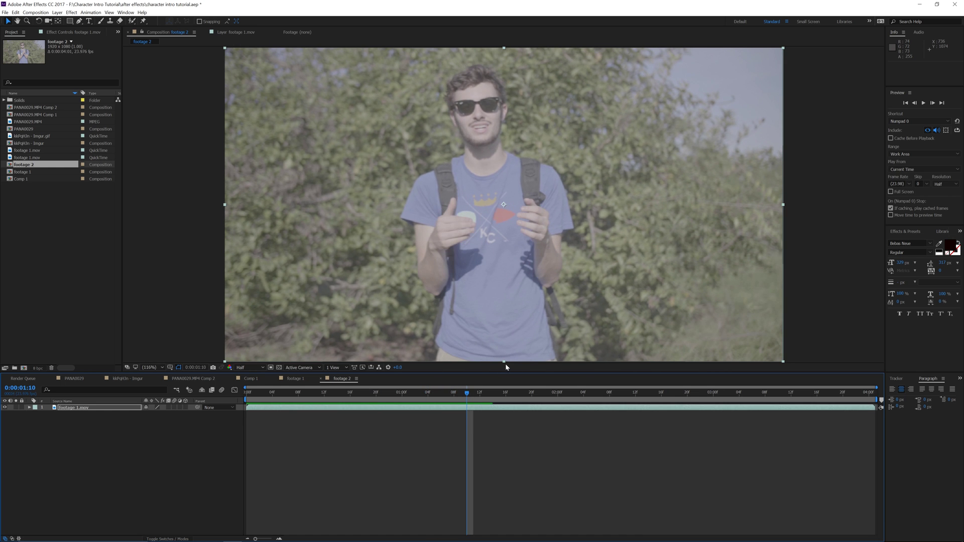
Duplicate the footage 1.mov layer and trim the top copy to start at 0:00:01:10.
key(ctrl+d)
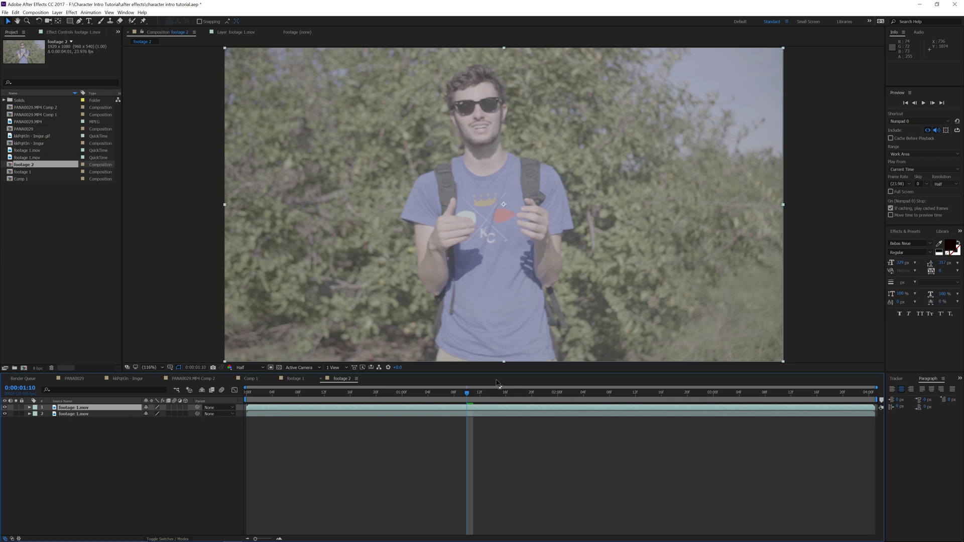
key(ctrl+shift+d)
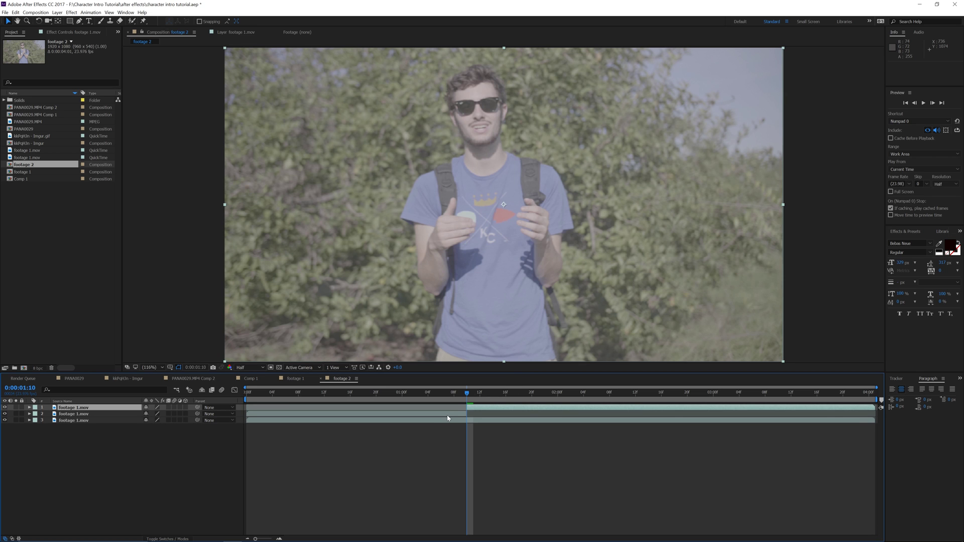
click(447, 416)
key(ctrl+z)
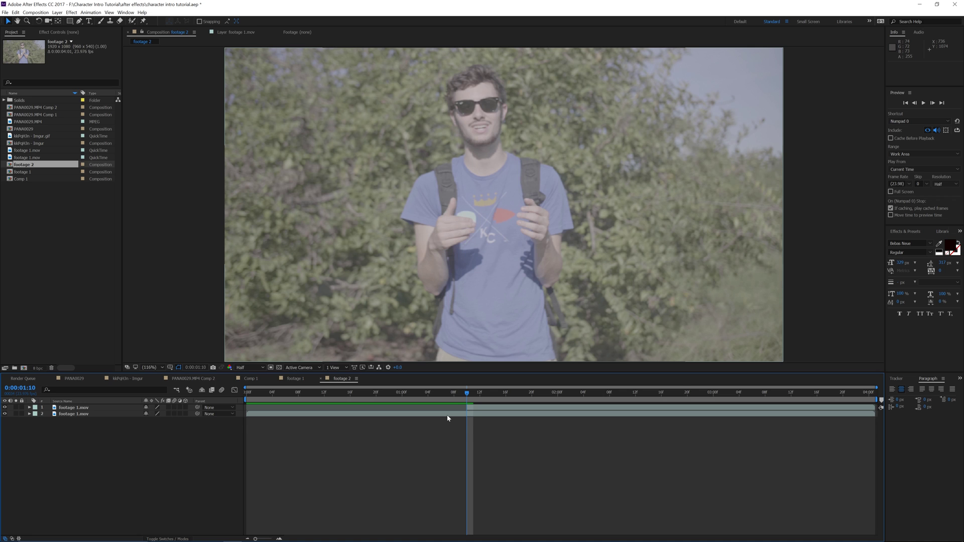
click(481, 407)
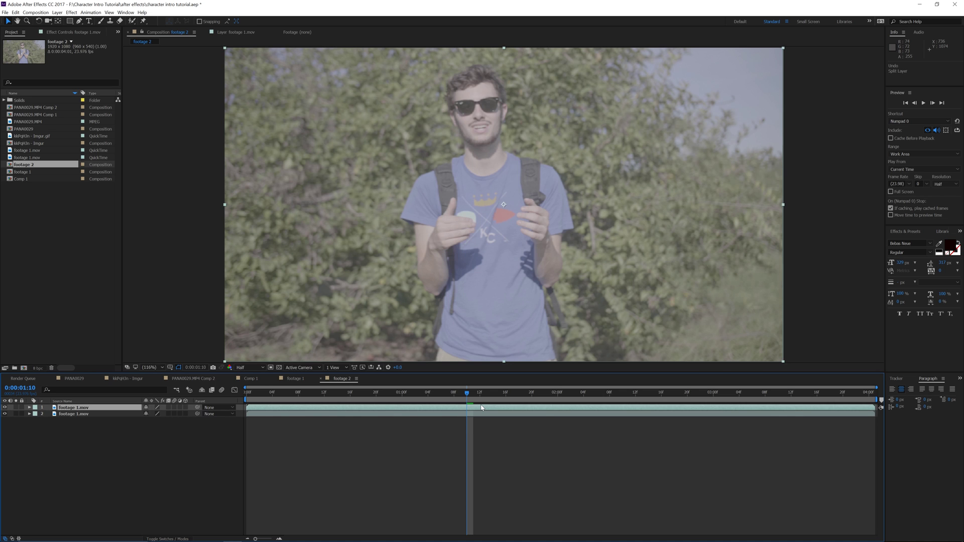
key(alt+bracketleft)
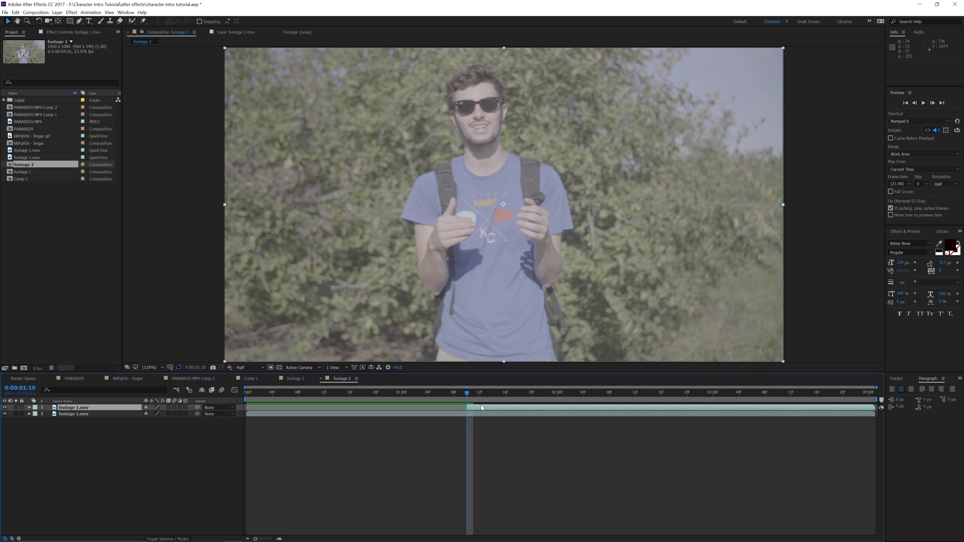
key(space)
key(space)
Apply Time > Freeze Frame to the top copy and confirm it stays frozen.
right_click(474, 407)
mouse_move(505, 170)
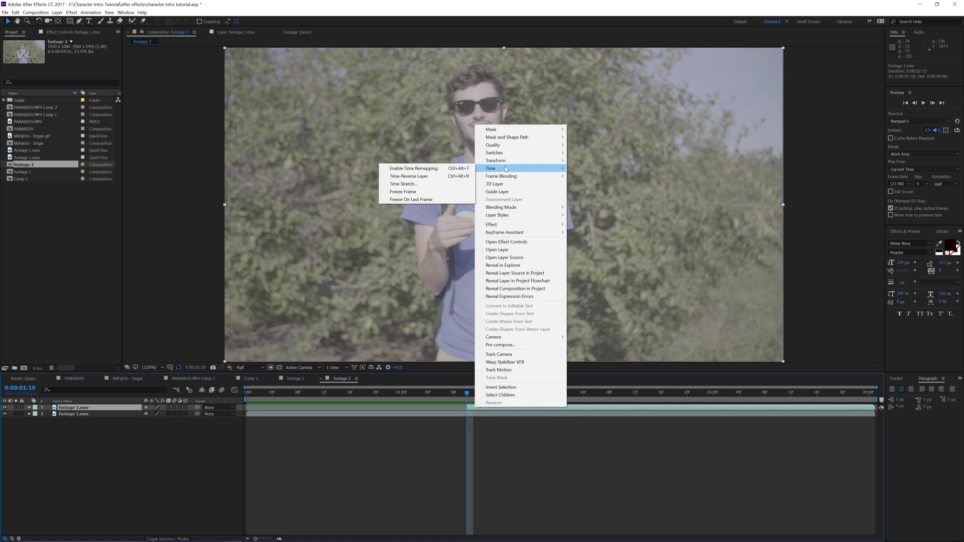
click(438, 194)
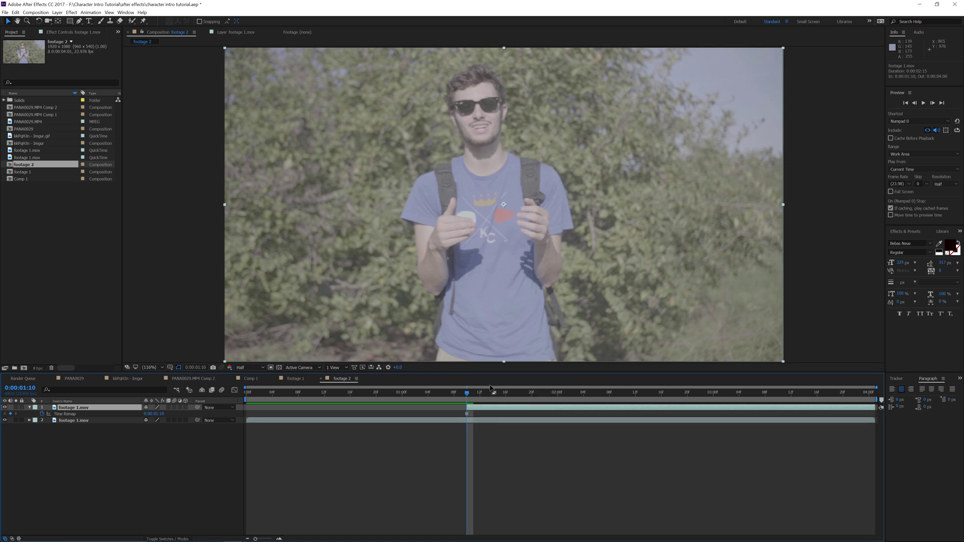
mouse_move(475, 398)
mouse_down()
mouse_move(597, 397)
mouse_move(466, 397)
mouse_move(551, 397)
mouse_move(459, 406)
mouse_move(466, 397)
mouse_up()
Select the Pen tool and set the preview resolution to Full.
click(80, 21)
scroll(288, 339, down, 2)
click(256, 369)
click(248, 385)
scroll(424, 325, up, 2)
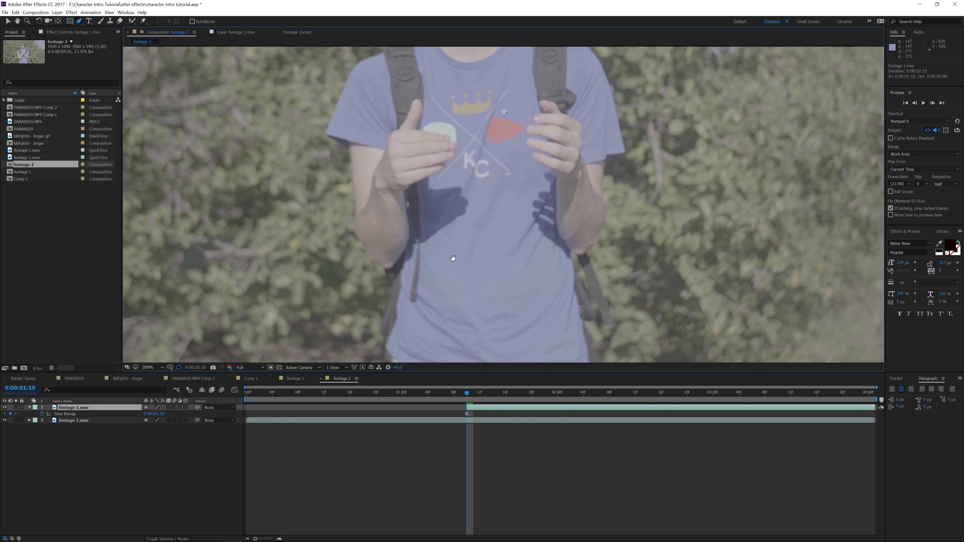
Trace mask points from the man's lower arm up past his shoulder to his neck.
click(404, 328)
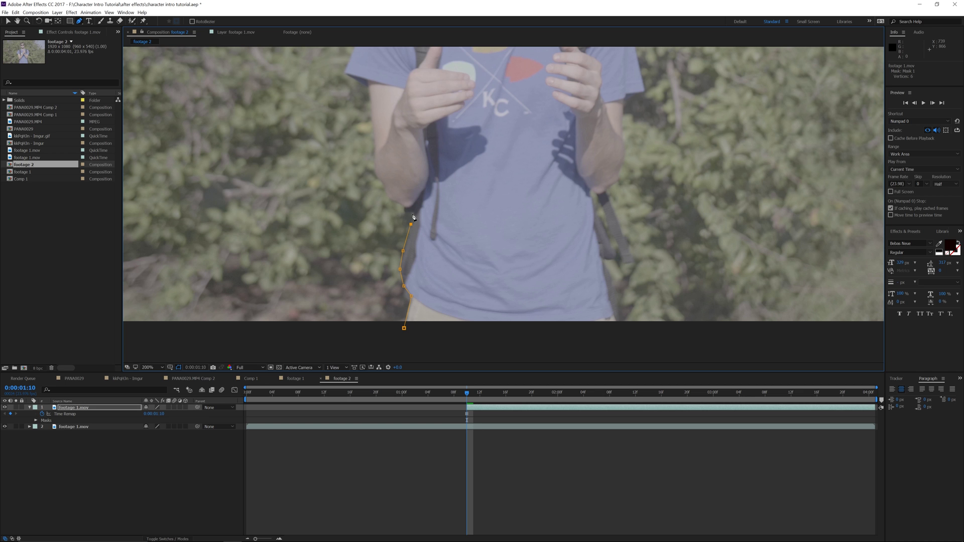
scroll(378, 165, up, 5)
click(323, 280)
click(335, 241)
click(341, 228)
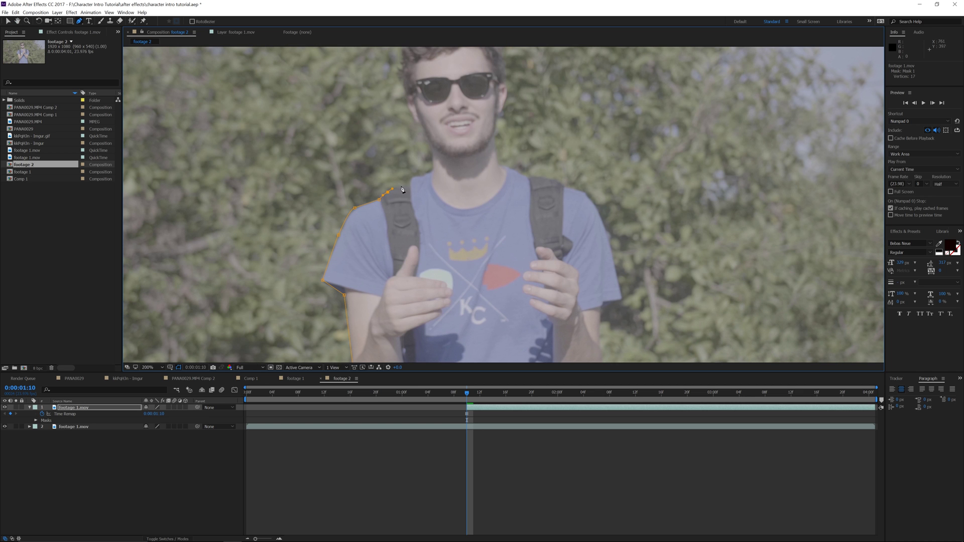
click(432, 158)
scroll(422, 178, up, 3)
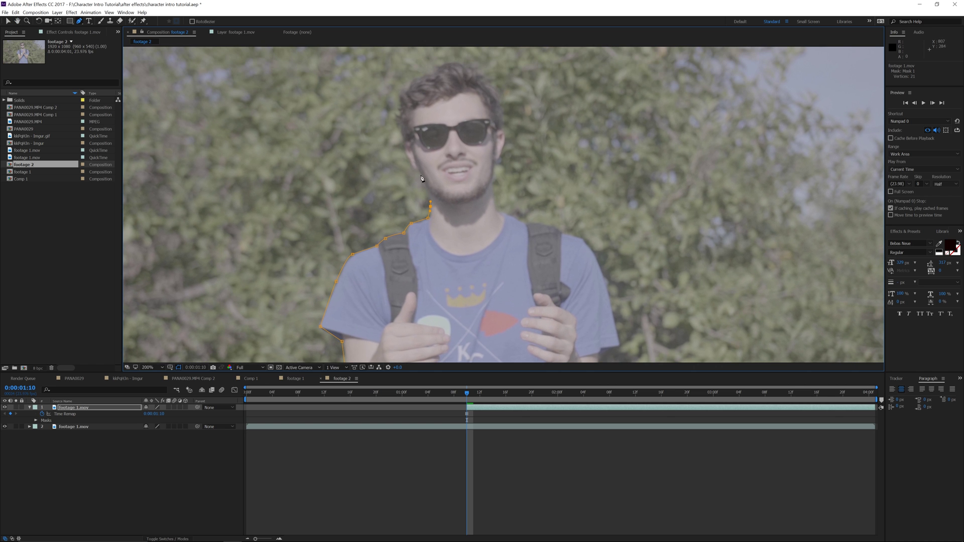
scroll(405, 143, up, 3)
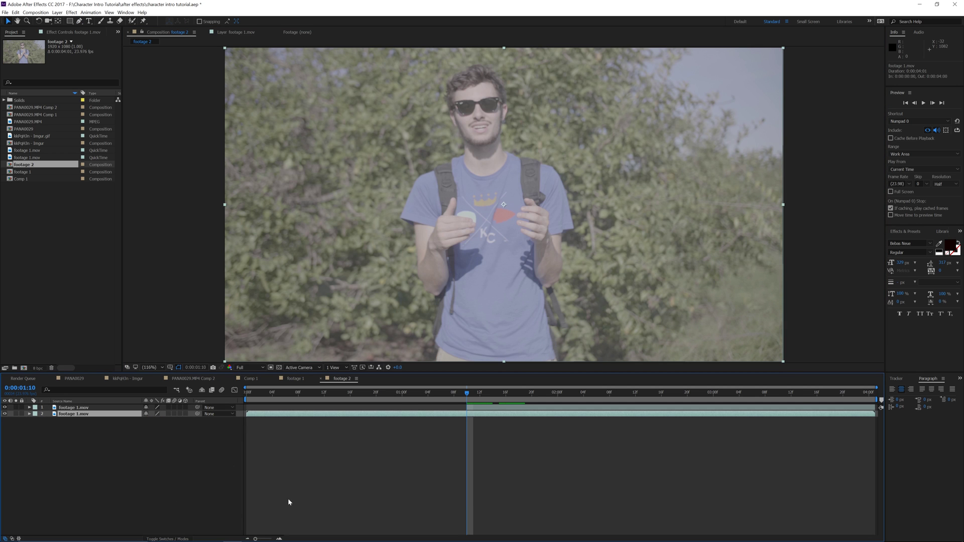
Split the second footage layer at 0:00:01:10 and apply Freeze Frame to it.
click(424, 215)
click(483, 415)
key(ctrl+shift+d)
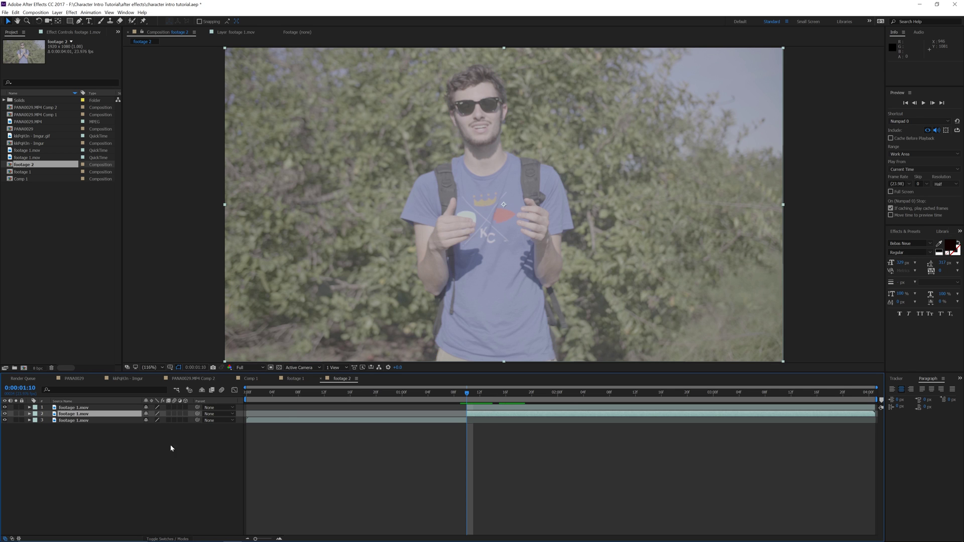
right_click(477, 416)
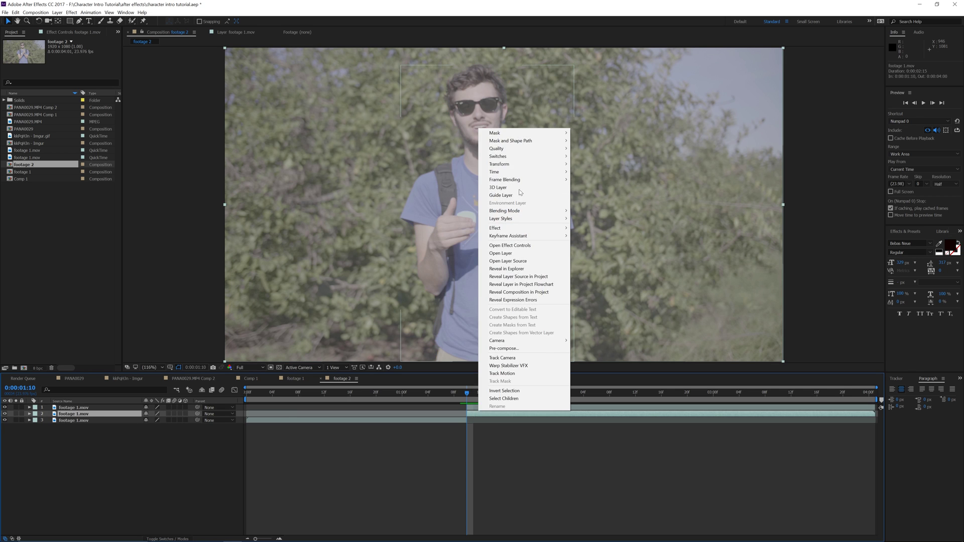
mouse_move(502, 172)
click(439, 195)
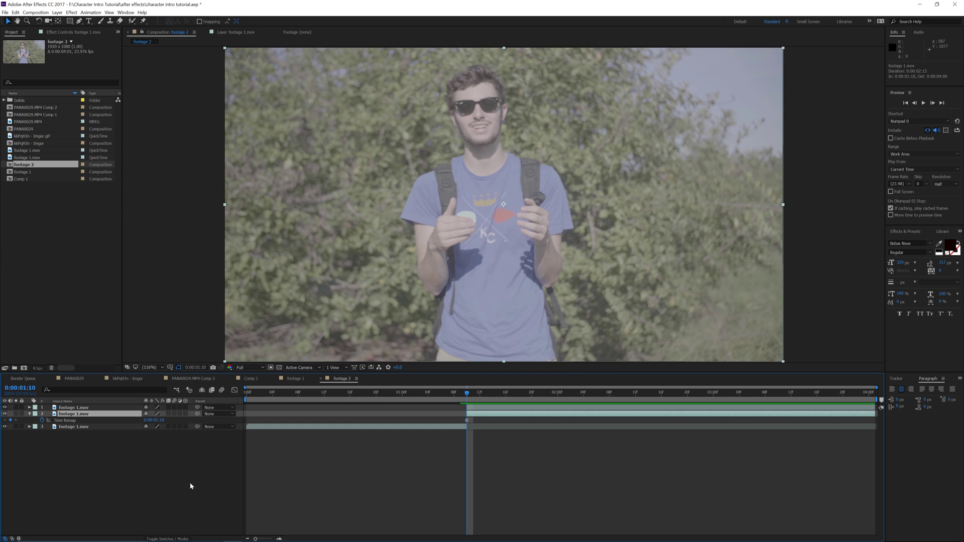
Rename the second layer 'background' and the top layer 'foreground'.
right_click(68, 414)
click(92, 409)
text(background)
key(Return)
right_click(86, 409)
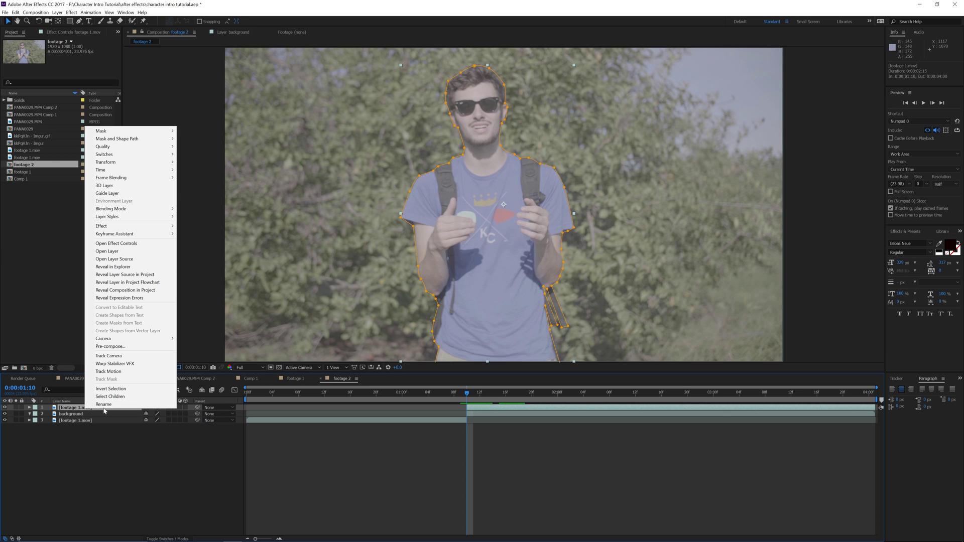
click(108, 407)
text(foregrou)
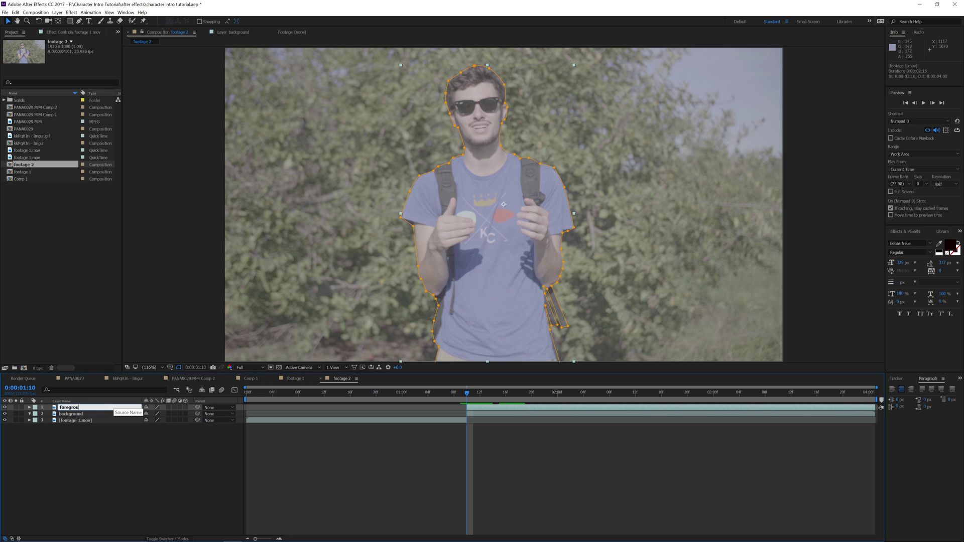
text(nd)
key(Return)
Rename the bottom layer 'beginning both' and open the background layer in its viewer.
right_click(66, 421)
click(142, 416)
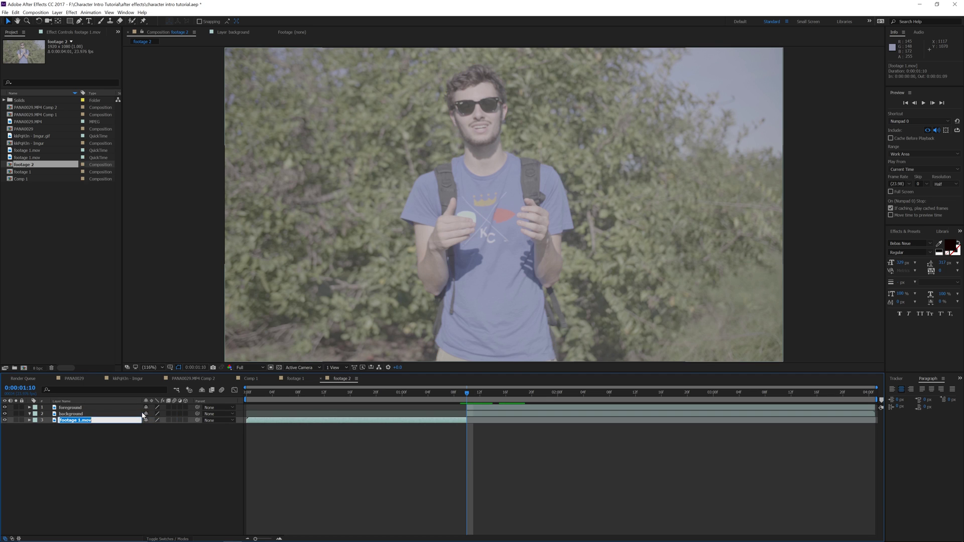
text(beginning both)
key(Return)
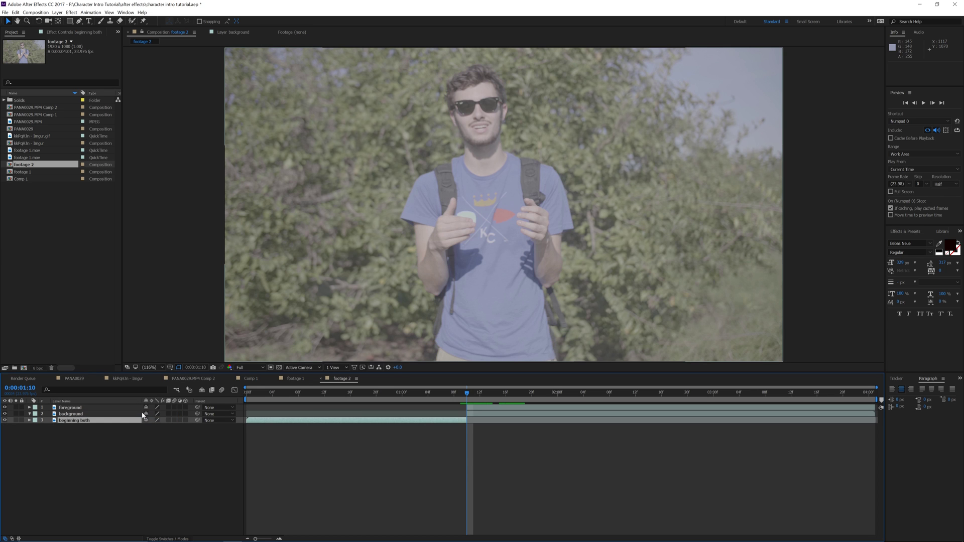
double_click(72, 415)
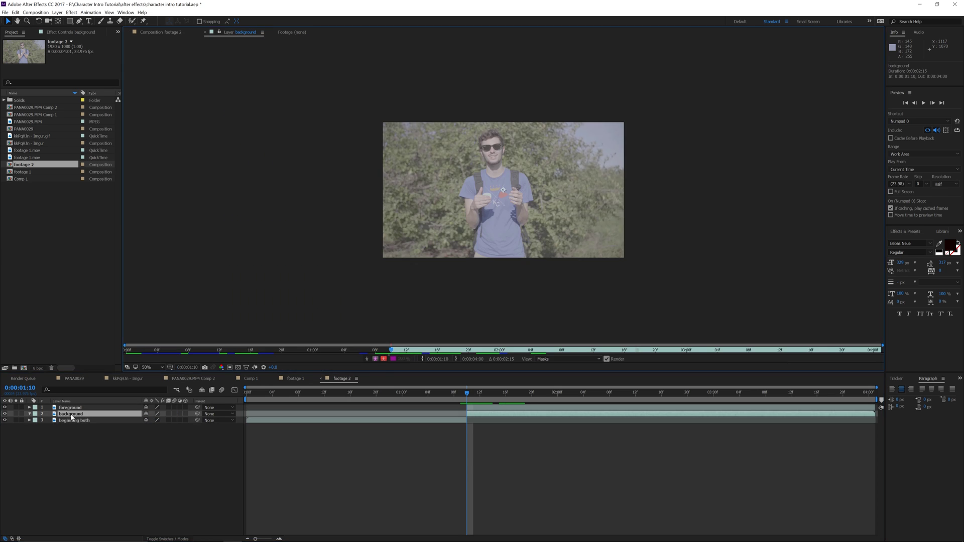
Set up the Clone Stamp tool with a large soft brush at 100% view.
key(period)
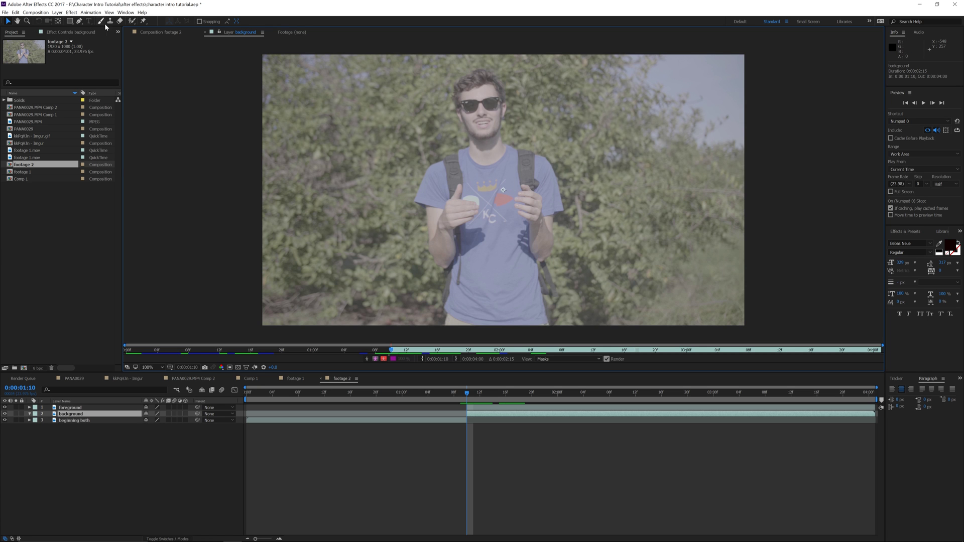
click(110, 22)
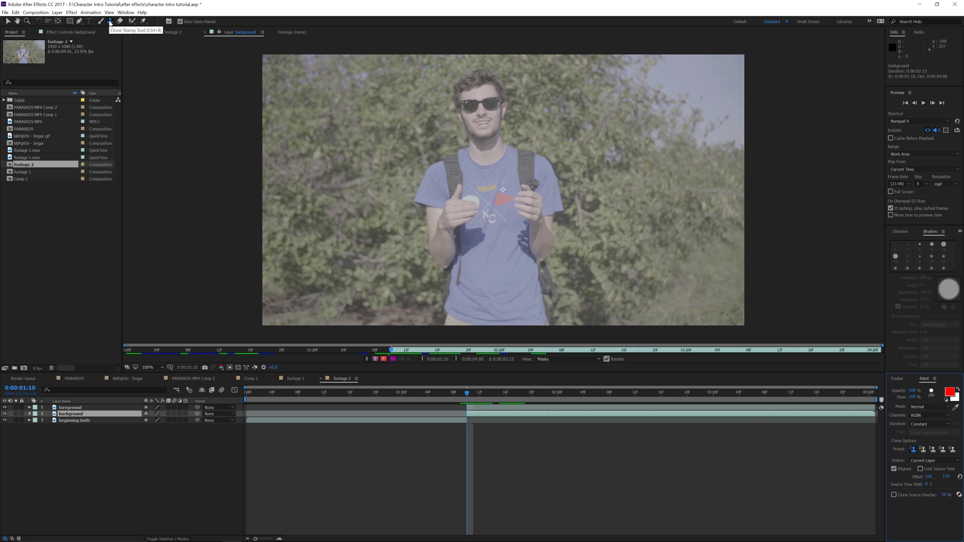
drag(347, 163, 362, 175)
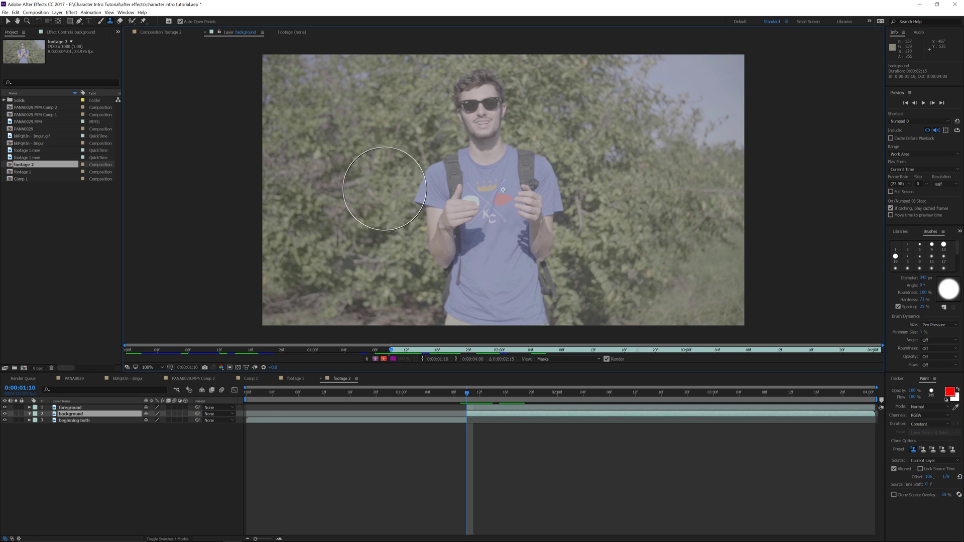
click(944, 245)
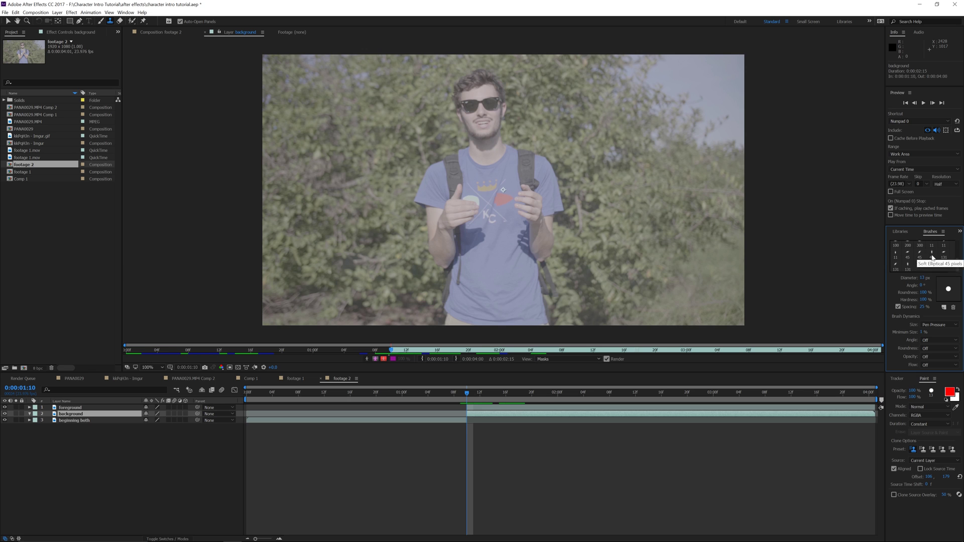
click(945, 256)
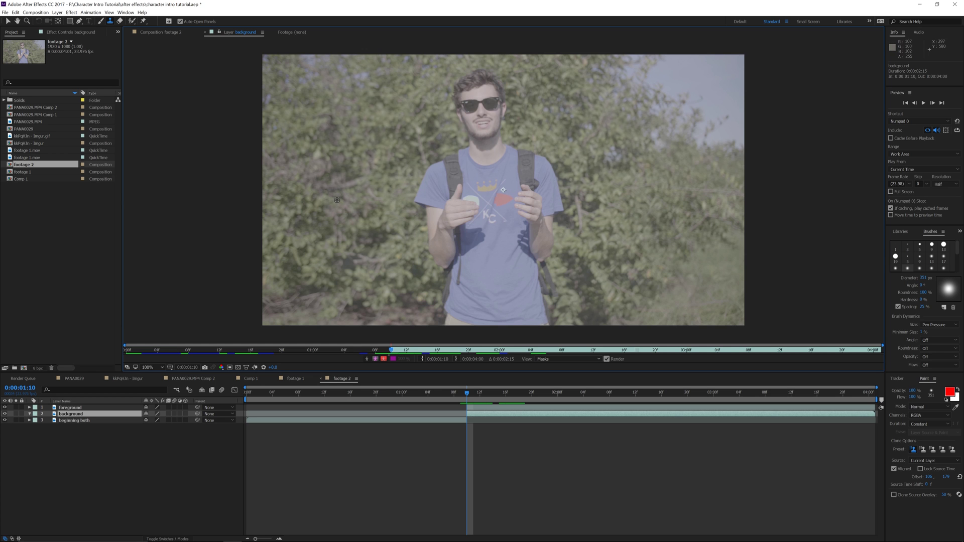
Clone bushes over the man's hands, arms, face, sunglasses and hair.
alt+click(503, 189)
drag(431, 206, 445, 181)
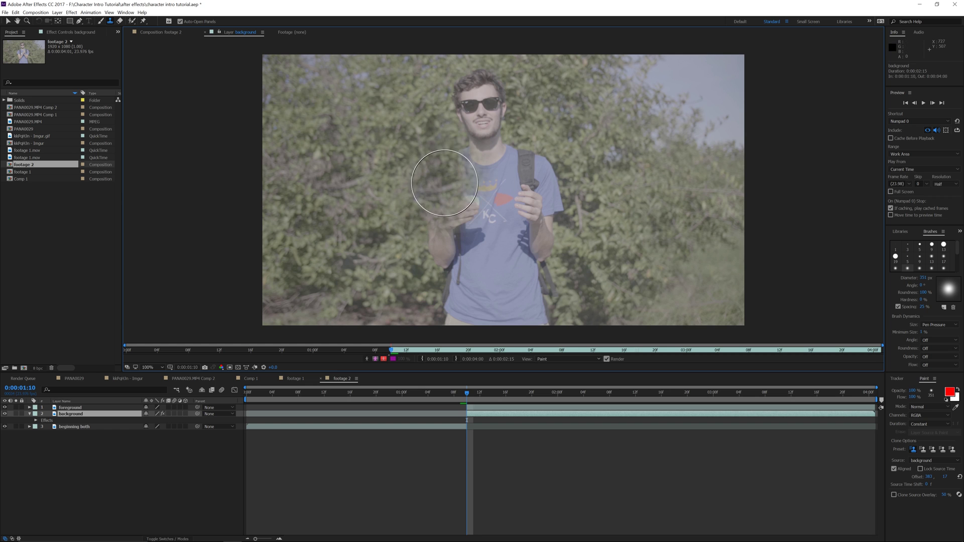
alt+click(336, 208)
mouse_move(438, 226)
mouse_down()
mouse_move(379, 232)
mouse_move(443, 275)
mouse_up()
mouse_move(545, 201)
mouse_down()
mouse_move(517, 171)
mouse_move(490, 165)
mouse_up()
alt+click(431, 150)
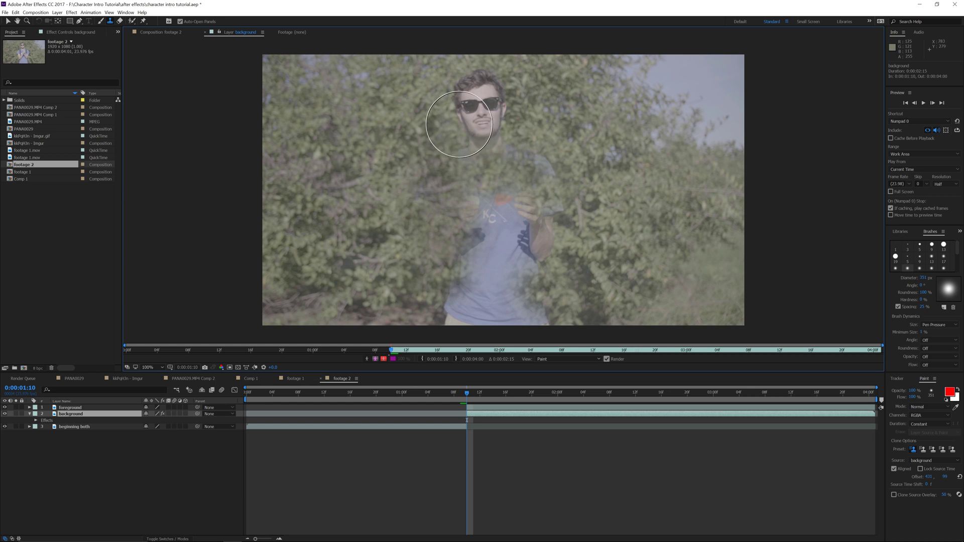
alt+click(606, 142)
mouse_move(497, 114)
mouse_down()
mouse_move(516, 131)
mouse_move(470, 100)
mouse_move(484, 95)
mouse_up()
alt+click(343, 108)
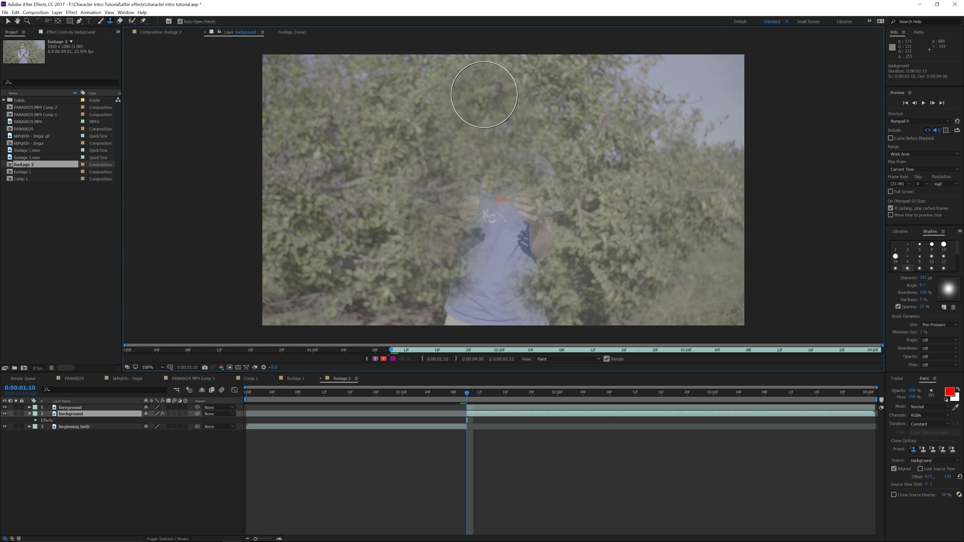
Clone bushes over the man's shirt, chest and remaining arm area.
alt+click(329, 243)
click(478, 281)
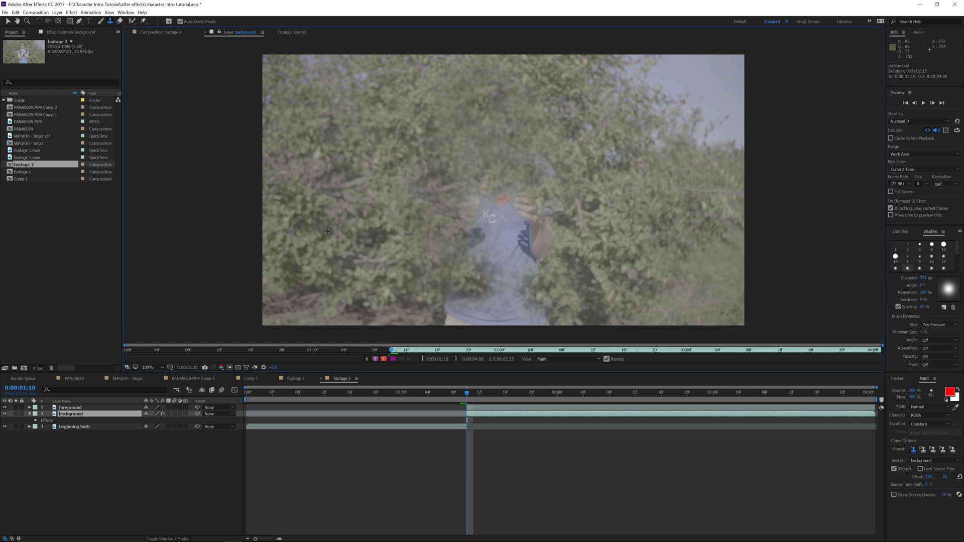
alt+click(327, 231)
mouse_move(494, 269)
mouse_down()
mouse_move(476, 253)
mouse_move(575, 244)
mouse_move(555, 258)
mouse_move(512, 251)
mouse_move(540, 226)
mouse_move(598, 216)
mouse_move(566, 200)
mouse_move(530, 202)
mouse_move(483, 224)
mouse_move(497, 201)
mouse_up()
alt+click(576, 245)
alt+click(614, 202)
alt+click(387, 210)
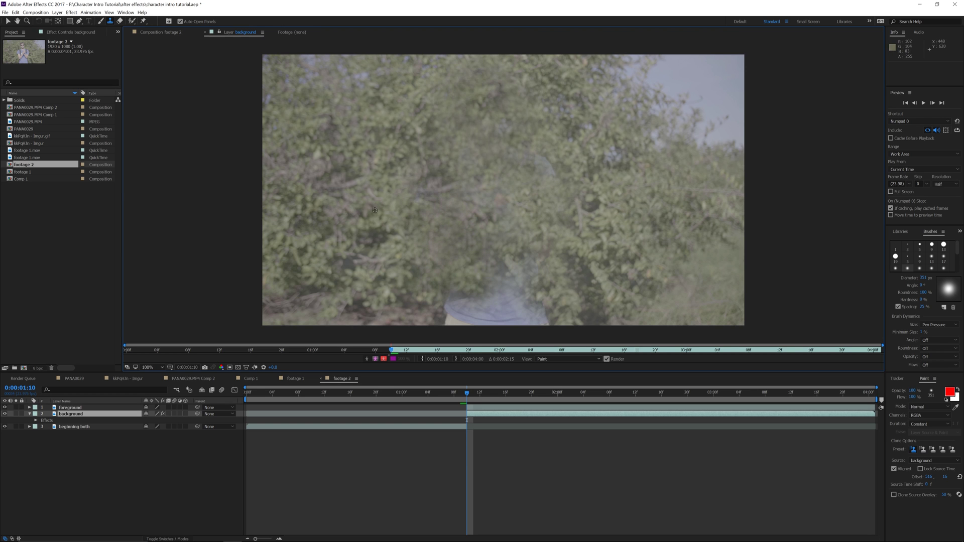
Remove the faint ghost and blue shirt remnants, touch up the foliage, and return to the composition.
alt+click(431, 215)
drag(490, 151, 495, 204)
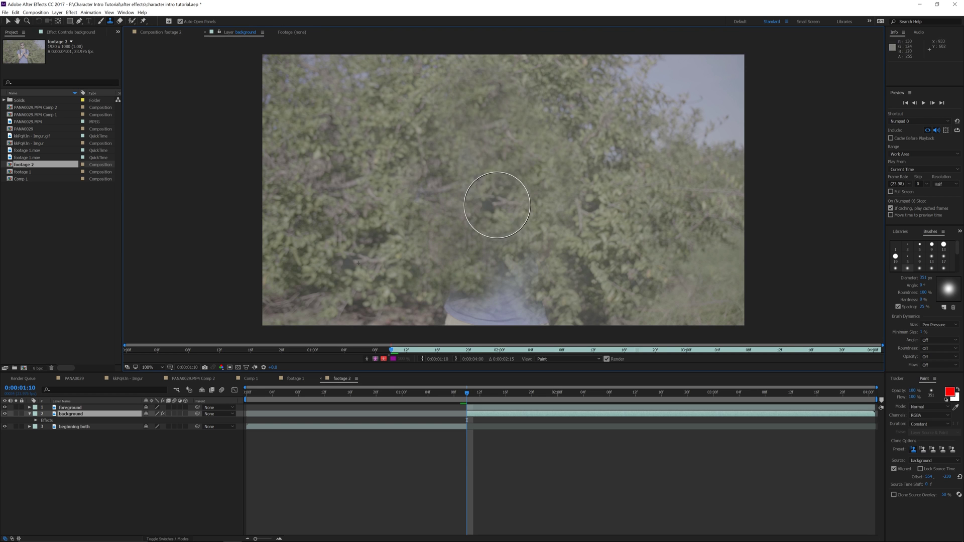
alt+click(409, 268)
mouse_move(441, 301)
mouse_down()
mouse_move(500, 316)
mouse_move(553, 309)
mouse_up()
alt+click(556, 264)
alt+click(396, 253)
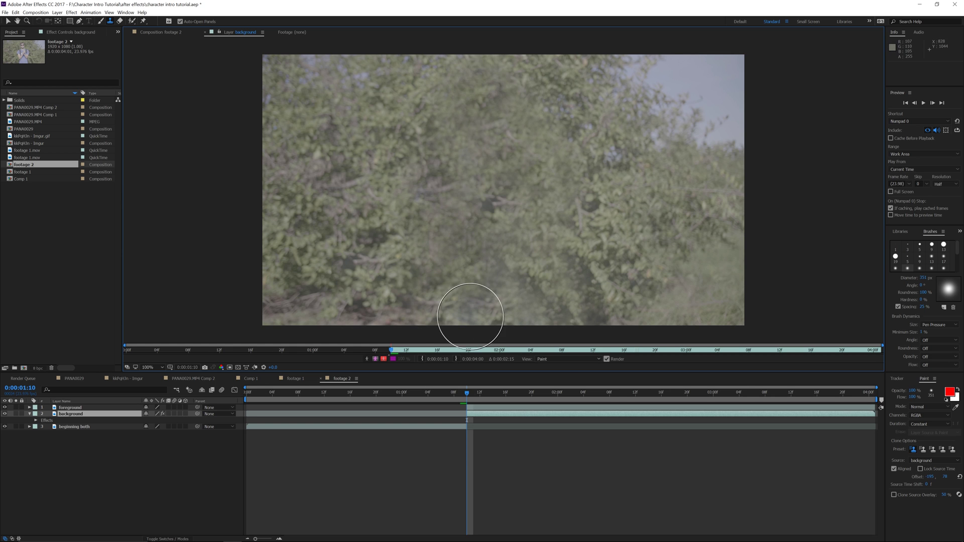
click(474, 258)
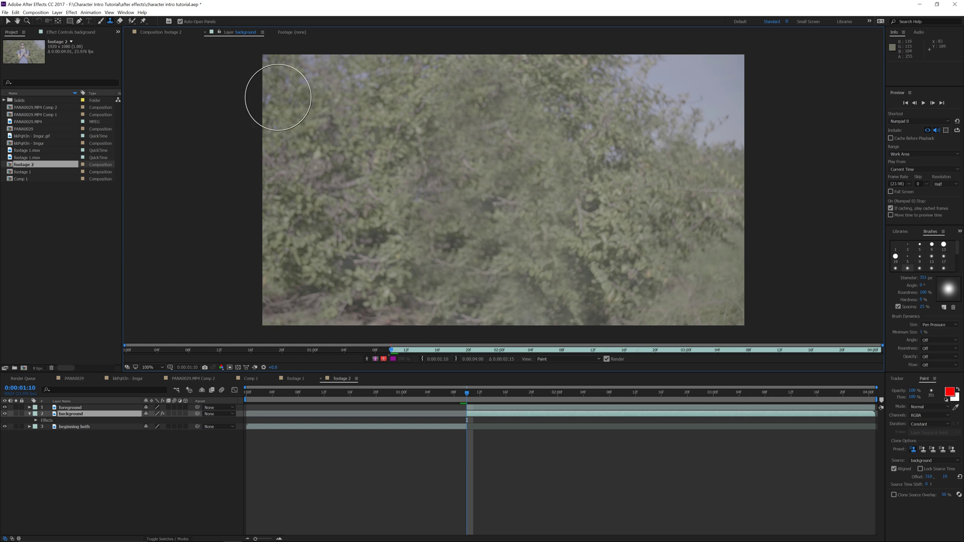
click(163, 32)
Return to the Selection tool, check the next frame, and duplicate the foreground layer.
key(v)
click(146, 463)
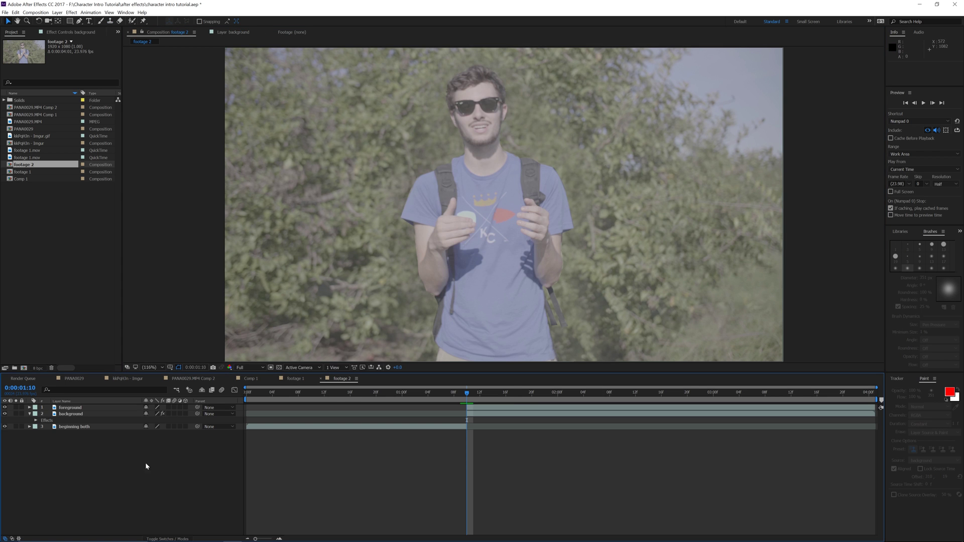
mouse_move(466, 395)
mouse_down()
mouse_move(459, 393)
mouse_move(467, 394)
mouse_up()
click(74, 408)
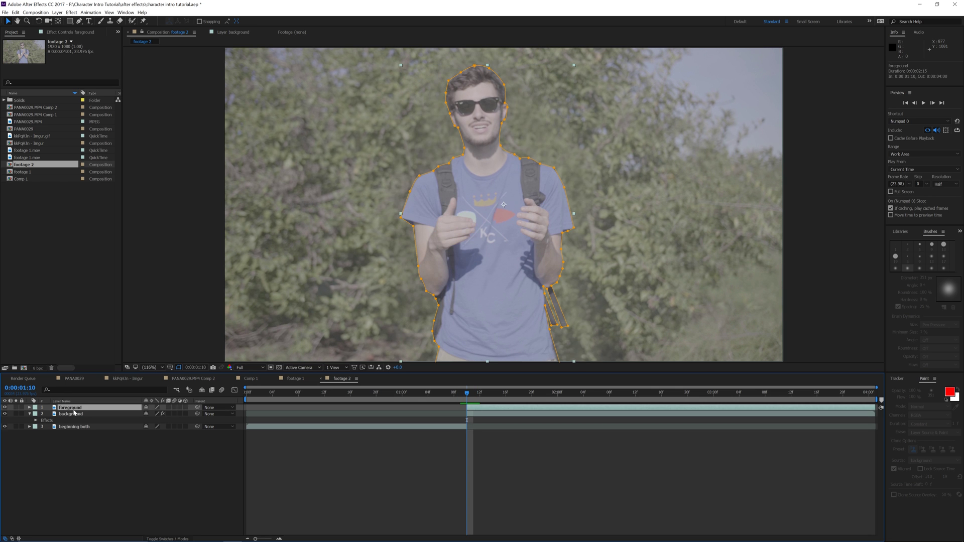
key(ctrl+d)
Rename the copy 'foreground (Matte)', collapse the background layer, and show the Mode/TrkMat columns.
right_click(82, 414)
click(91, 412)
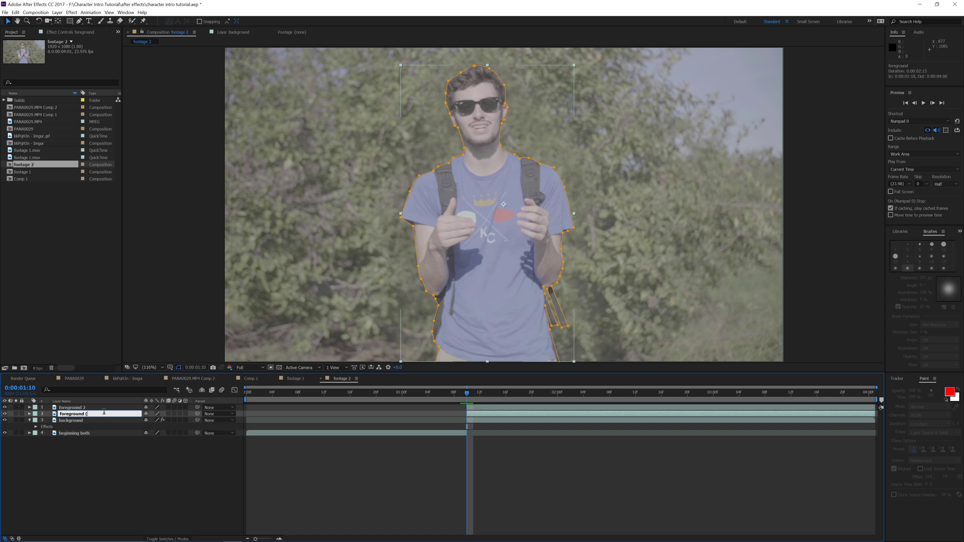
click(29, 422)
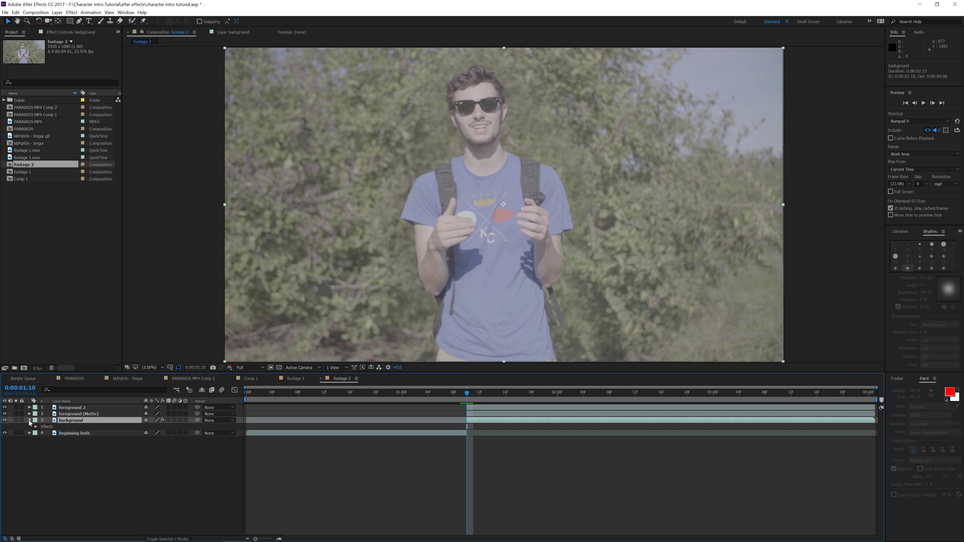
click(29, 421)
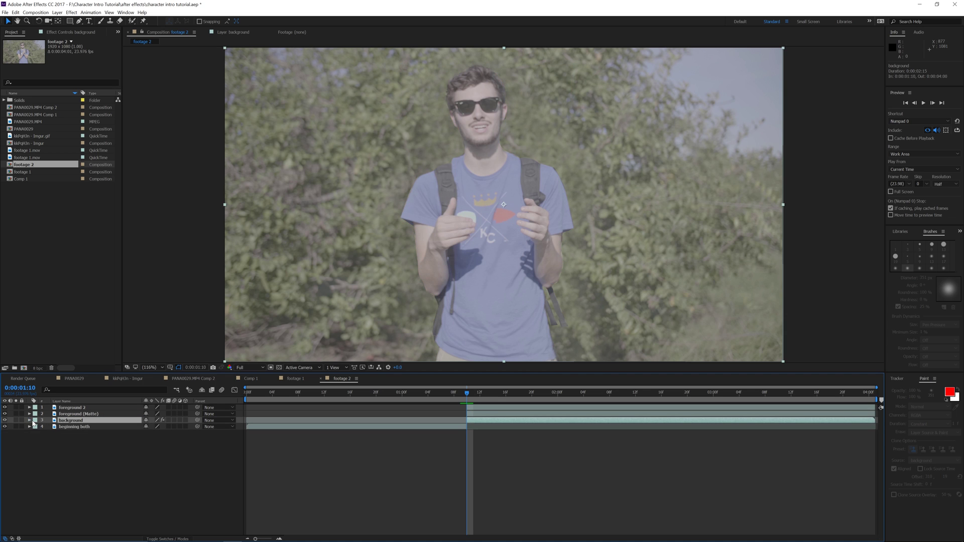
click(166, 539)
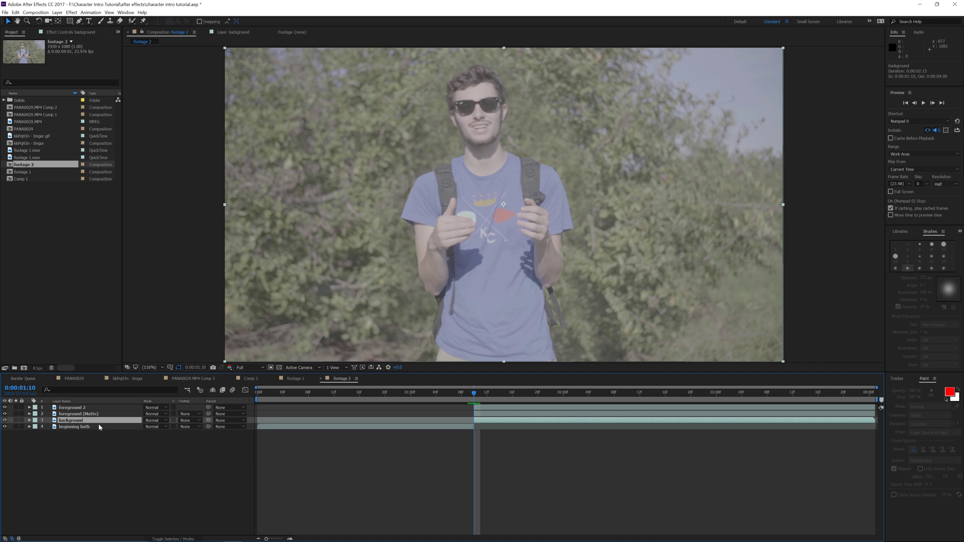
Set background's TrkMat to Alpha Matte 'foreground (Matte)' and toggle foreground 2 to verify.
click(190, 420)
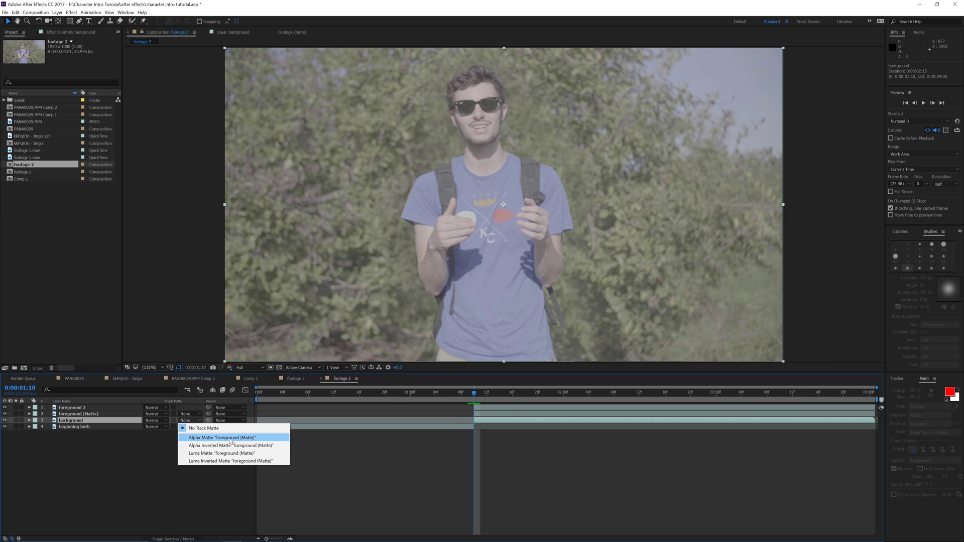
click(216, 438)
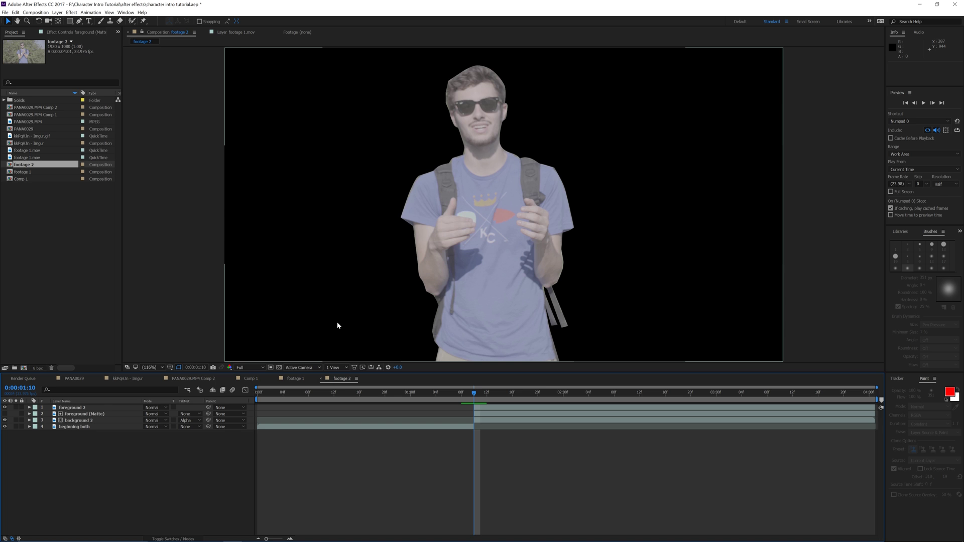
click(71, 408)
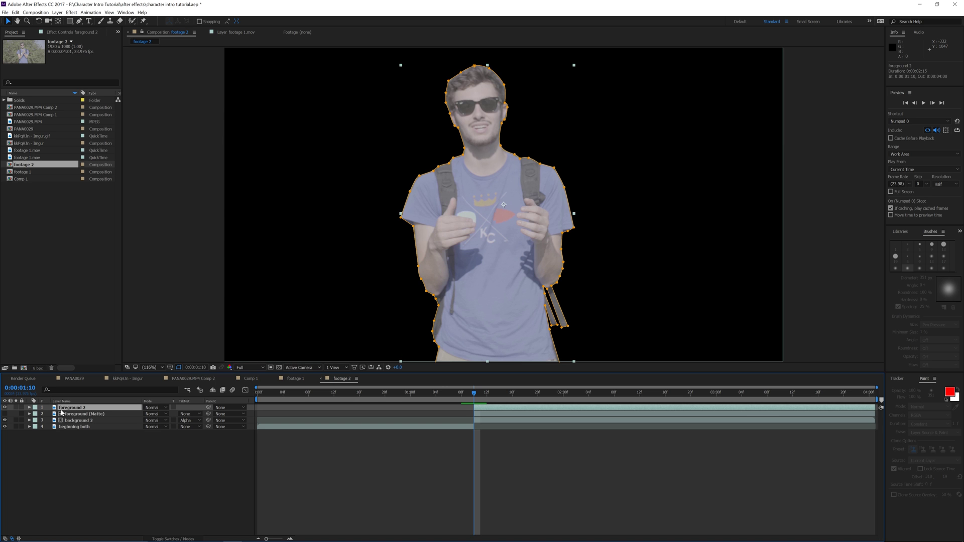
click(4, 407)
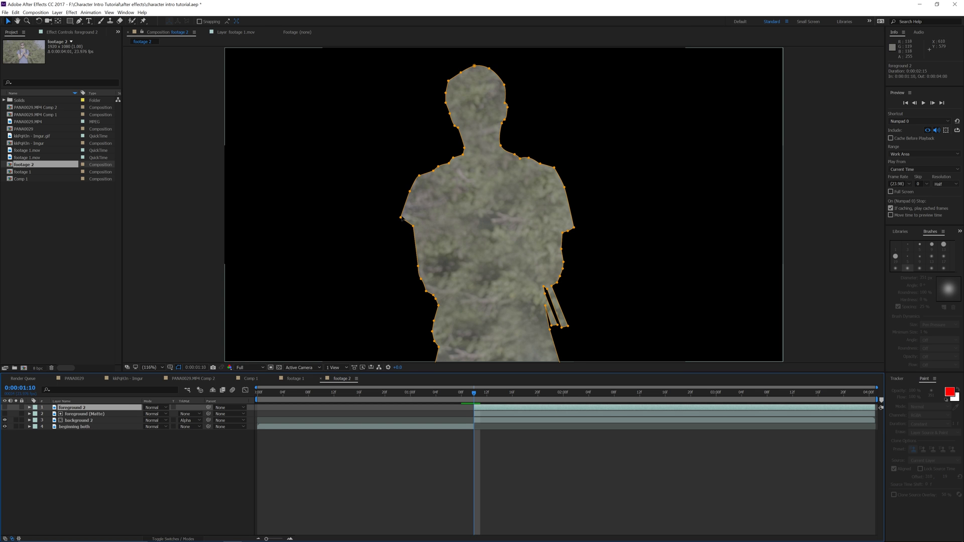
click(4, 407)
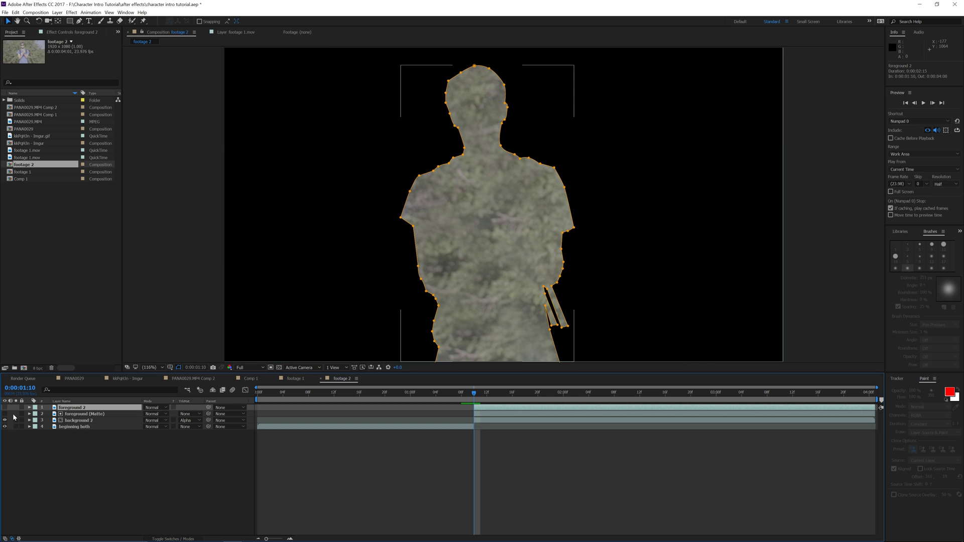
click(96, 428)
Duplicate 'beginning both' as 'beginning both 2', trim it to start at 0:00:01:10, and freeze that frame.
key(ctrl+d)
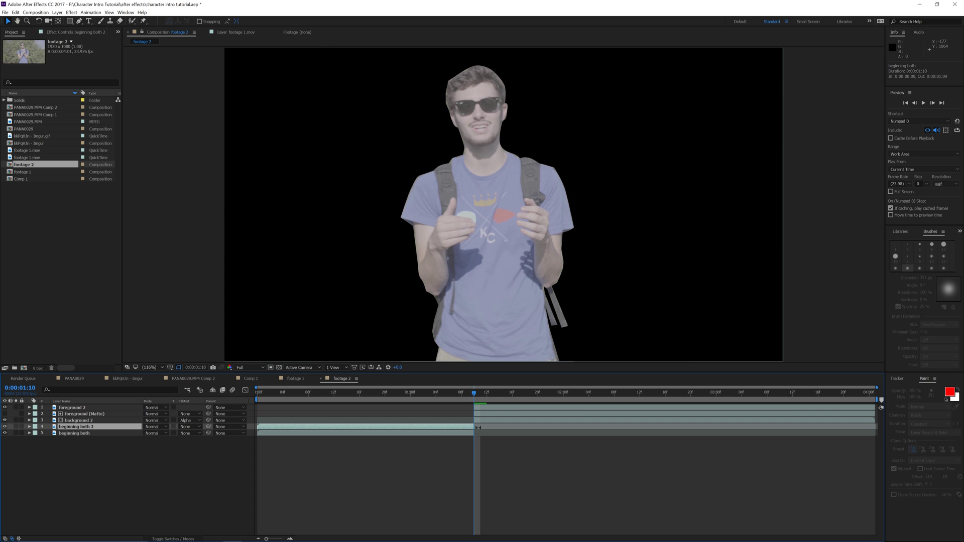
drag(477, 426, 483, 426)
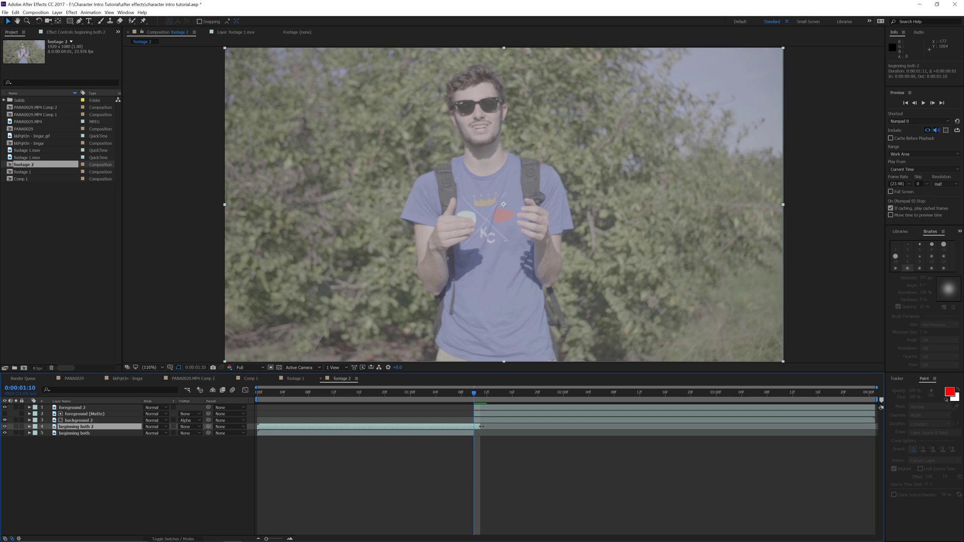
key(alt+bracketleft)
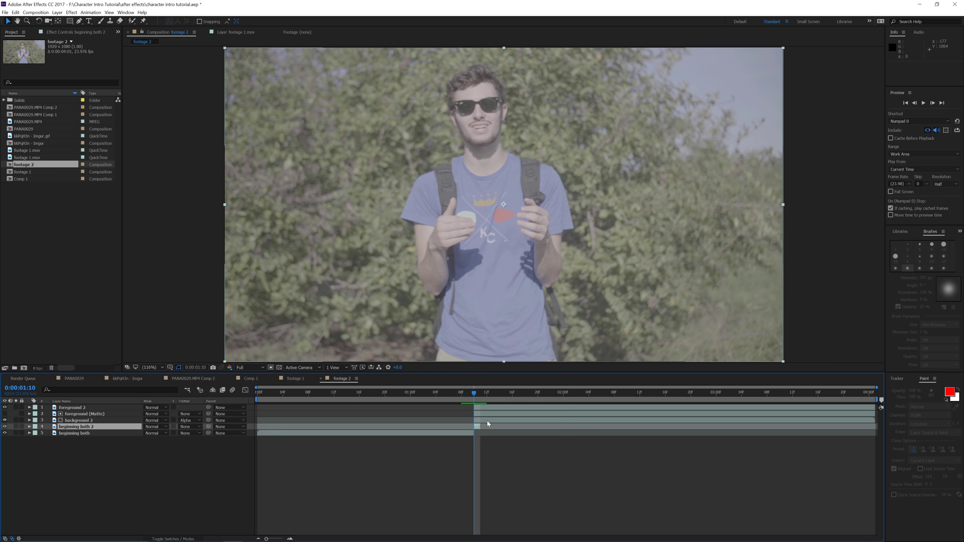
right_click(477, 427)
mouse_move(506, 188)
click(432, 211)
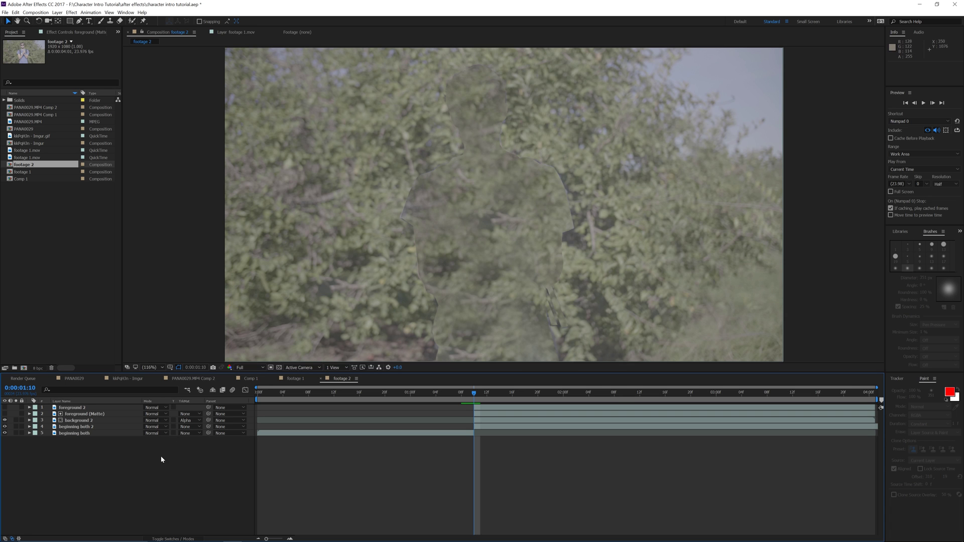
click(76, 407)
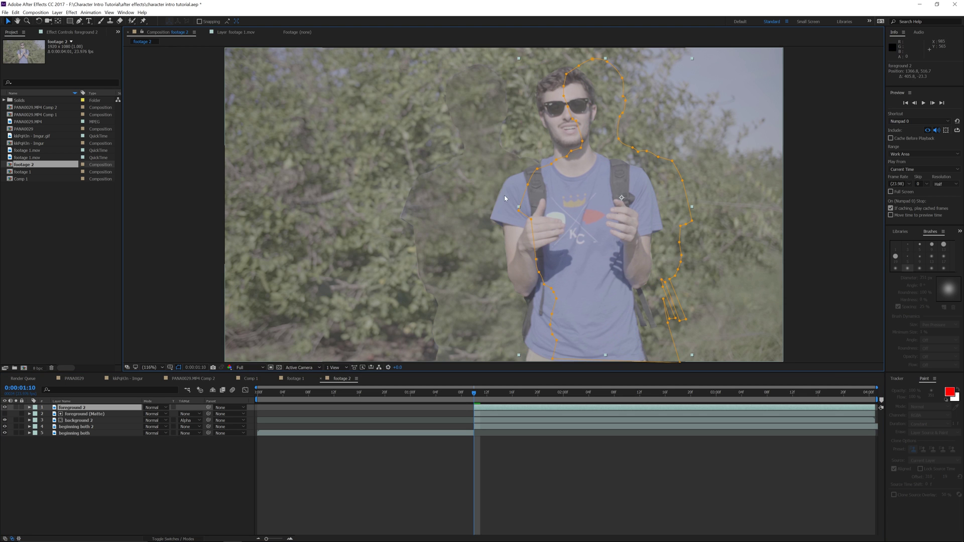
Select the foreground (Matte) layer's feather, move the playhead to 0:00:01:12, and hide the top foreground layer.
key(ctrl+Down)
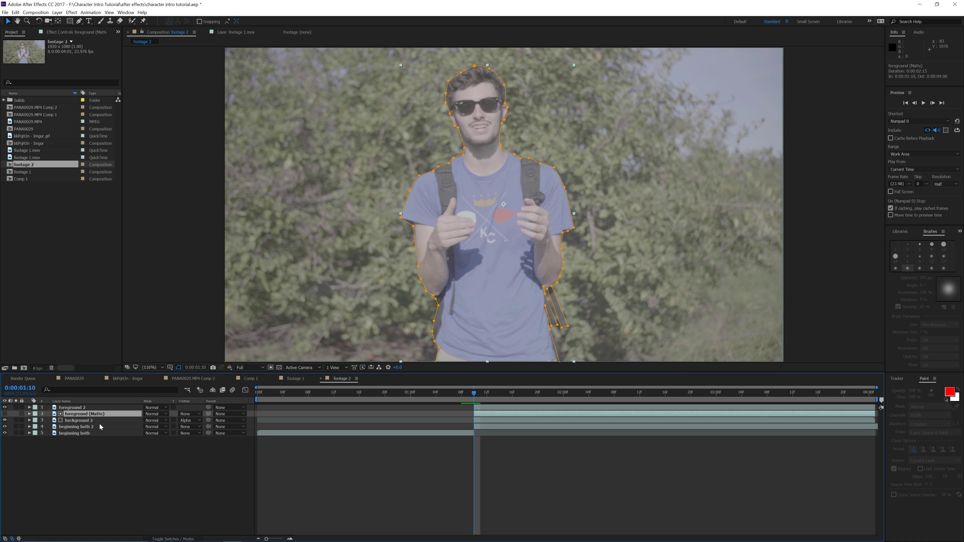
key(f)
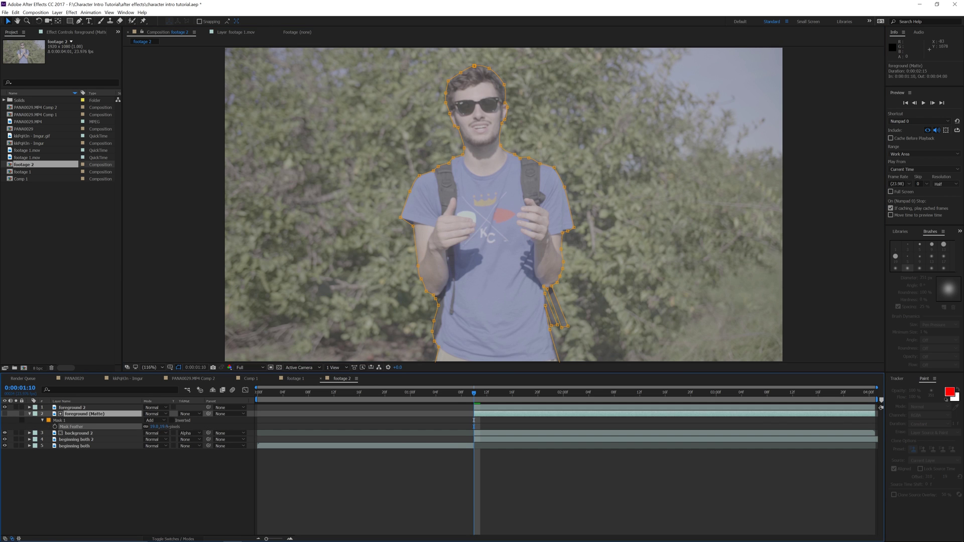
click(180, 498)
mouse_move(474, 394)
mouse_down()
mouse_move(487, 396)
mouse_move(474, 395)
mouse_up()
click(5, 407)
click(181, 426)
Set the foreground (Matte) mask feather to 46 px and mask expansion to 30 px.
click(110, 416)
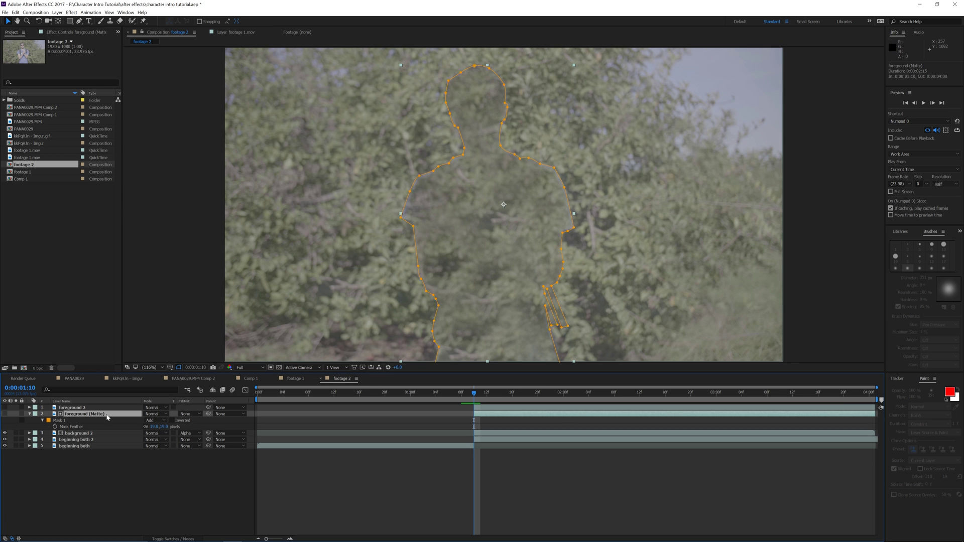
key(m)
key(m)
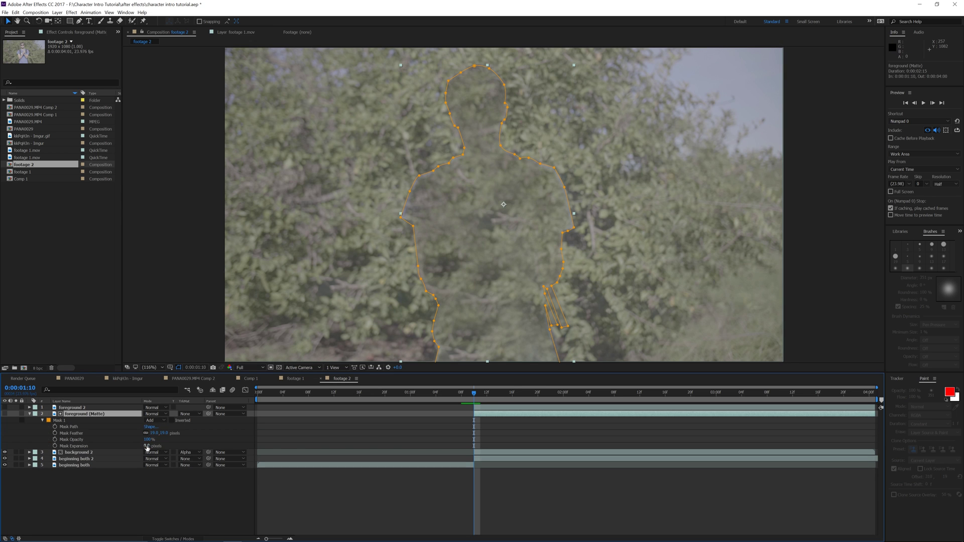
drag(147, 446, 158, 446)
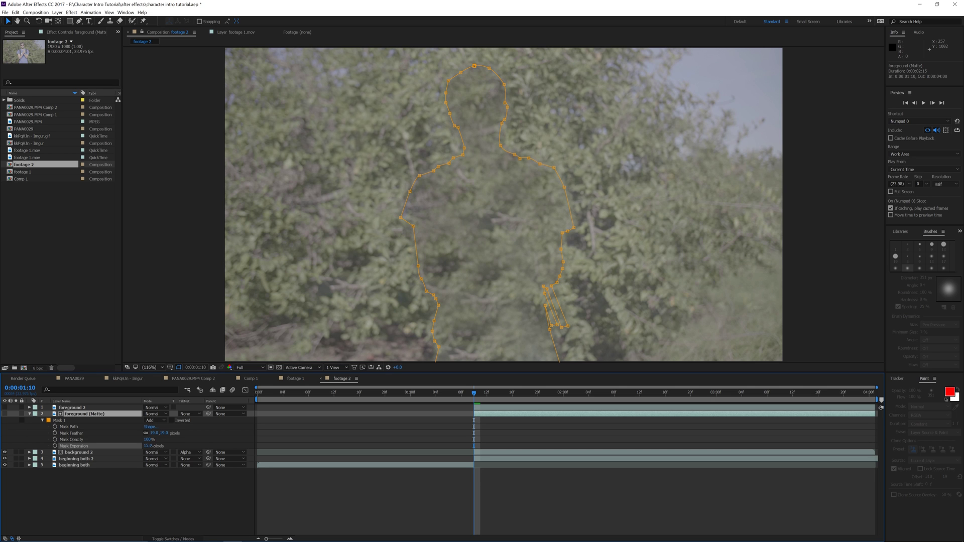
drag(157, 433, 172, 432)
click(189, 508)
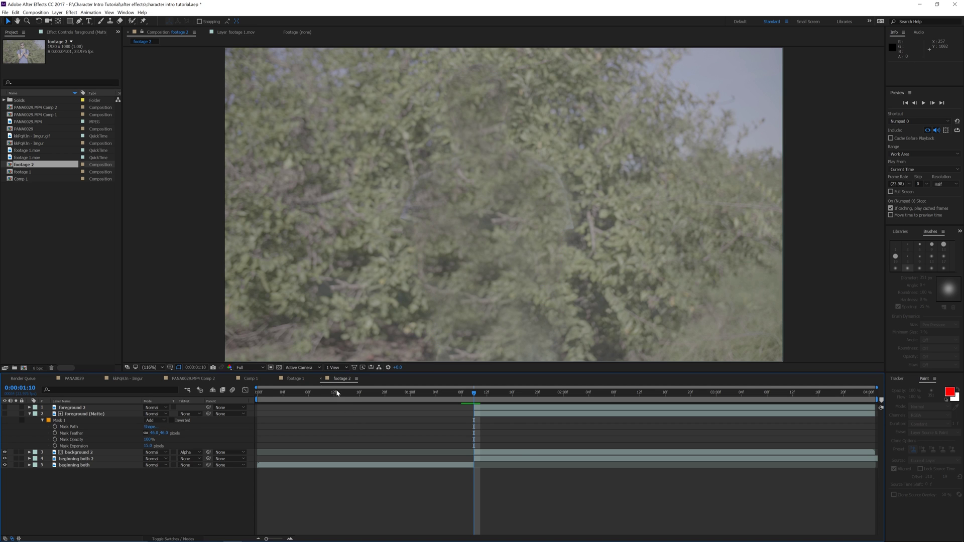
drag(148, 446, 155, 446)
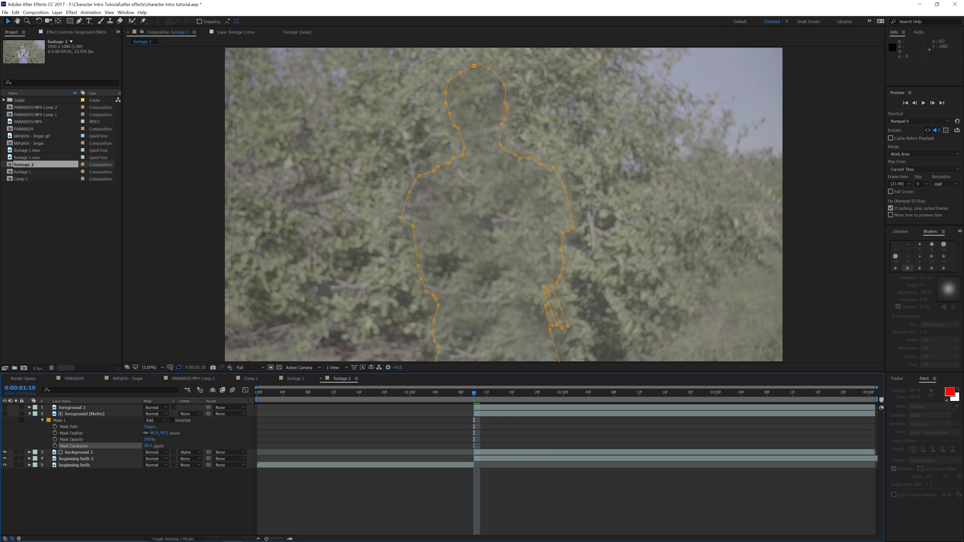
At 0:00:01:10, hide foreground 3, select background 2, and zoom the viewer to 50%.
click(162, 487)
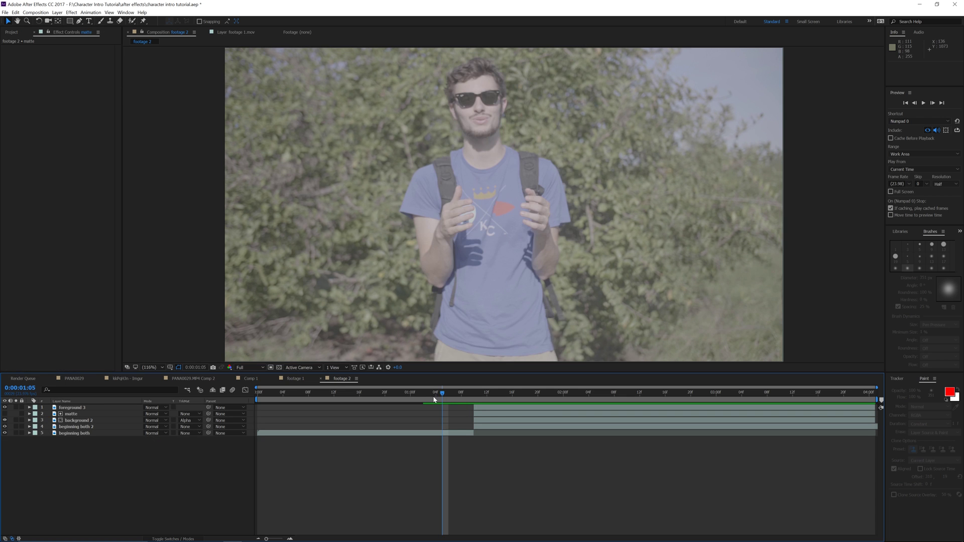
drag(441, 397, 474, 397)
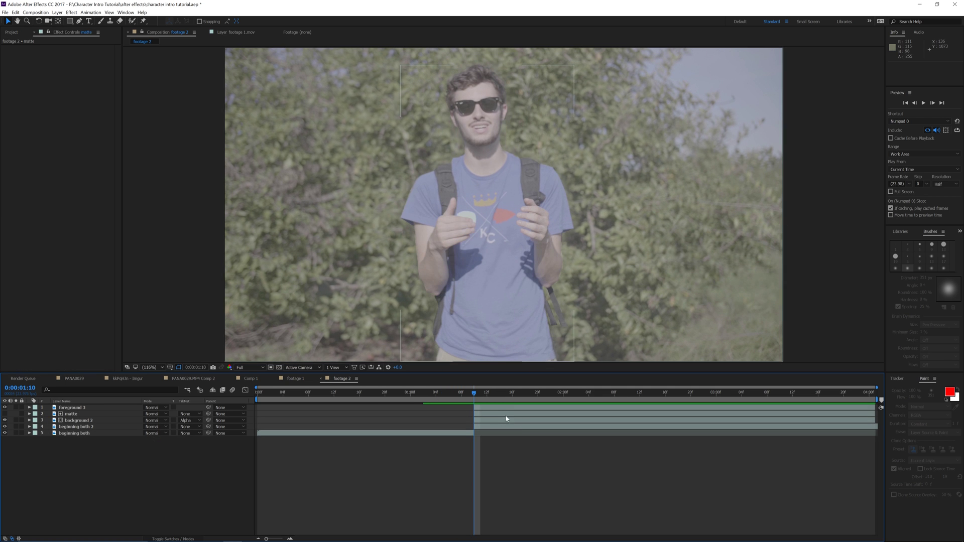
click(496, 409)
click(4, 407)
click(227, 217)
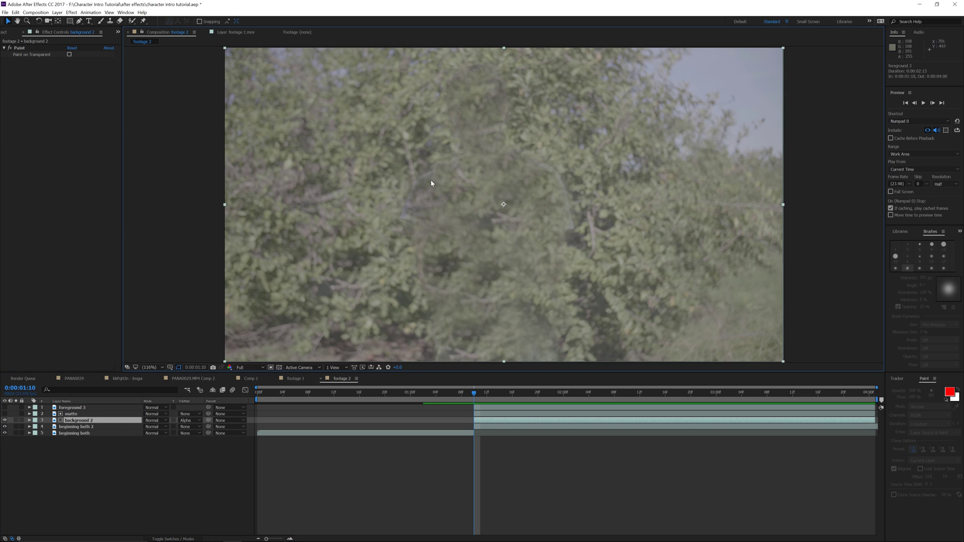
key(comma)
key(comma)
key(comma)
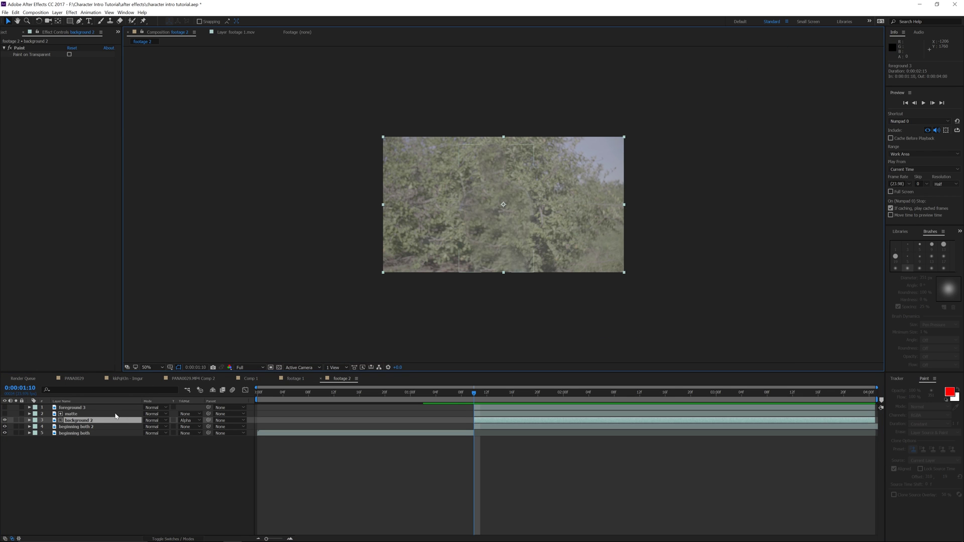
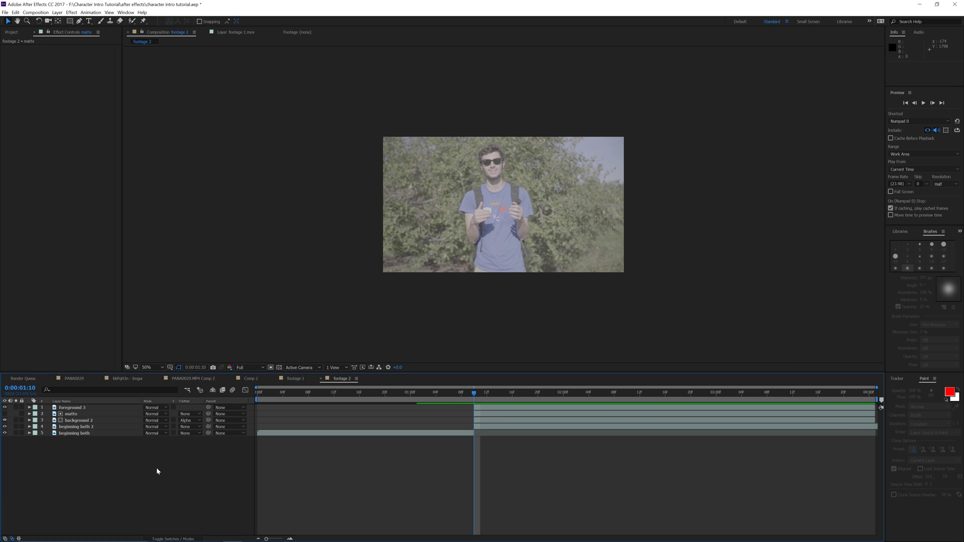
Create a new adjustment layer and place it just below foreground 3.
right_click(97, 404)
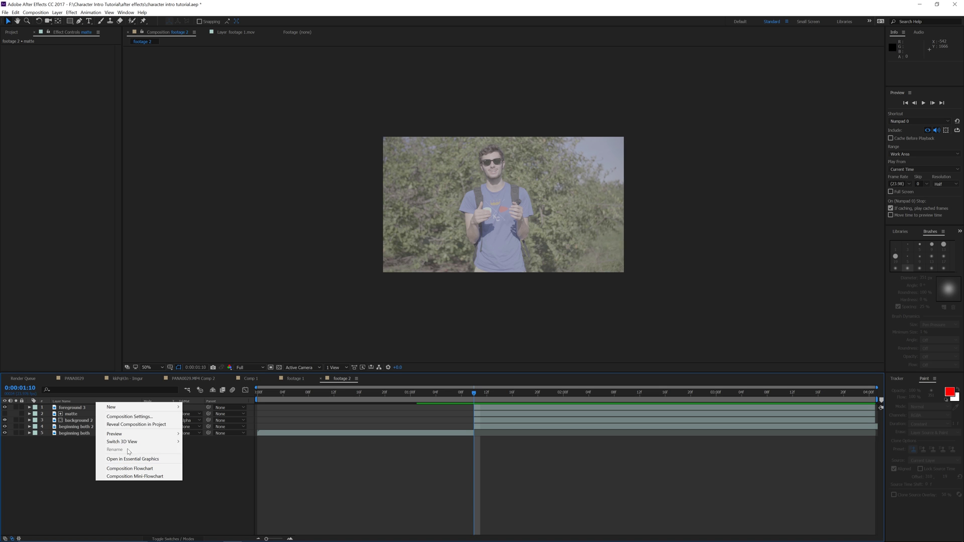
mouse_move(146, 408)
click(75, 463)
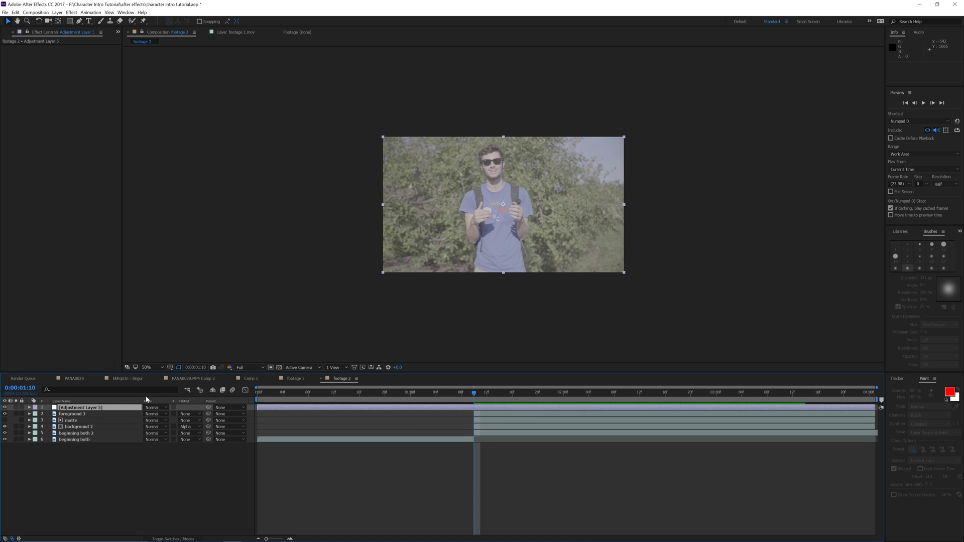
drag(78, 407, 86, 421)
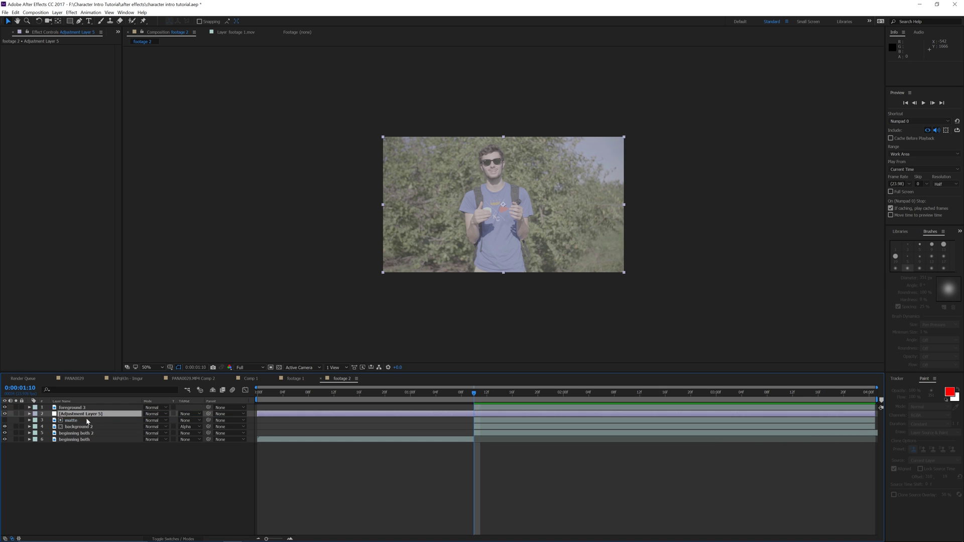
Find CC Lens in Effects & Presets and apply it to the adjustment layer.
key(ctrl+5)
key(ctrl+f)
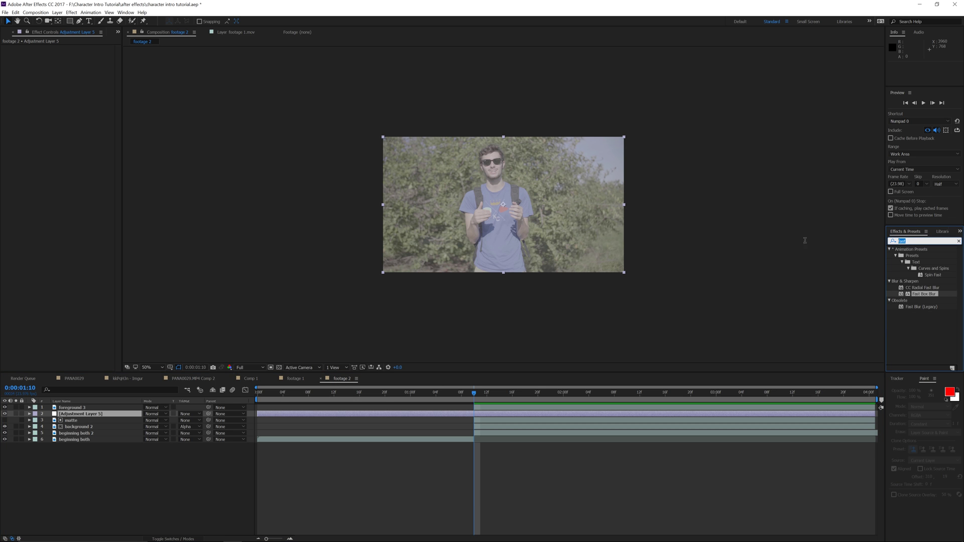
text(cc el)
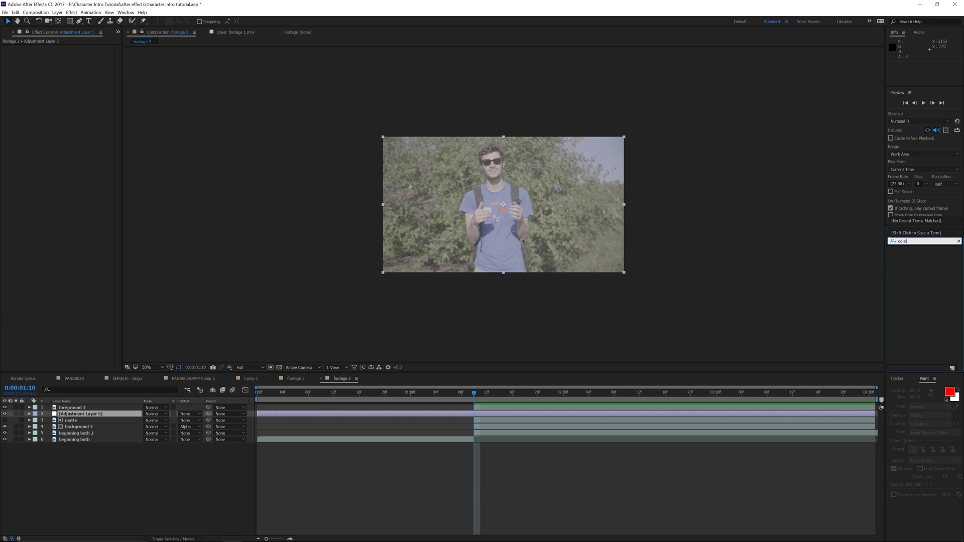
key(BackSpace)
text(len)
drag(914, 255, 506, 415)
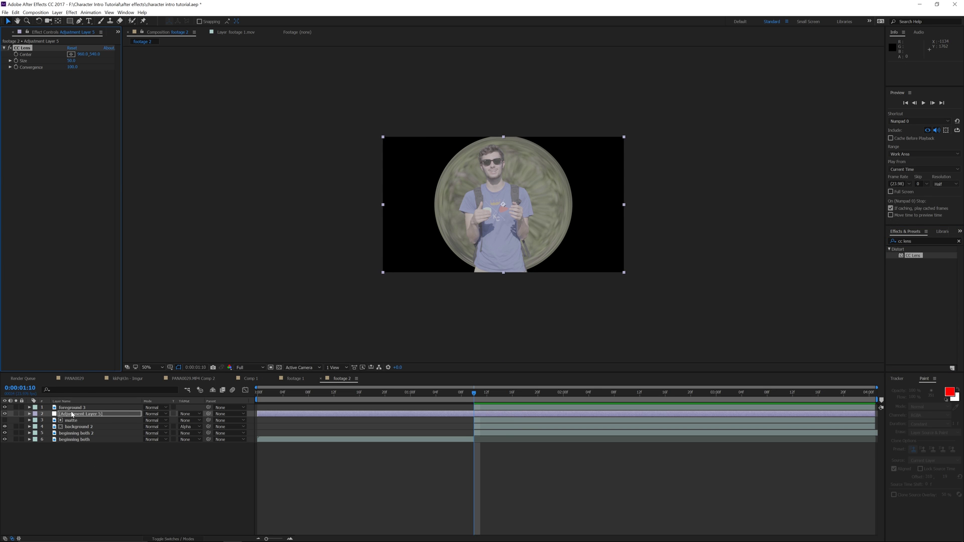
Set CC Lens Size to 500 and trim the adjustment layer to start at 0:00:01:10.
click(127, 490)
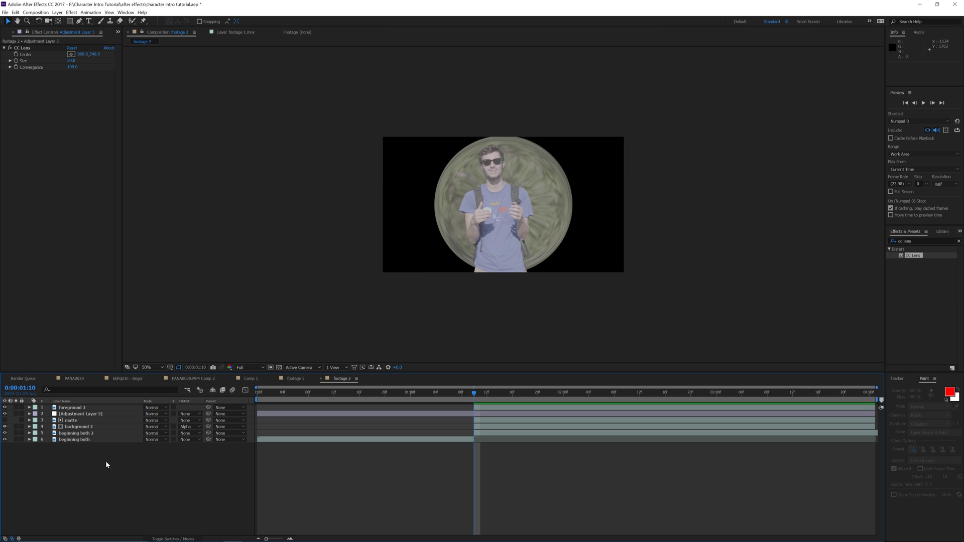
drag(71, 60, 332, 84)
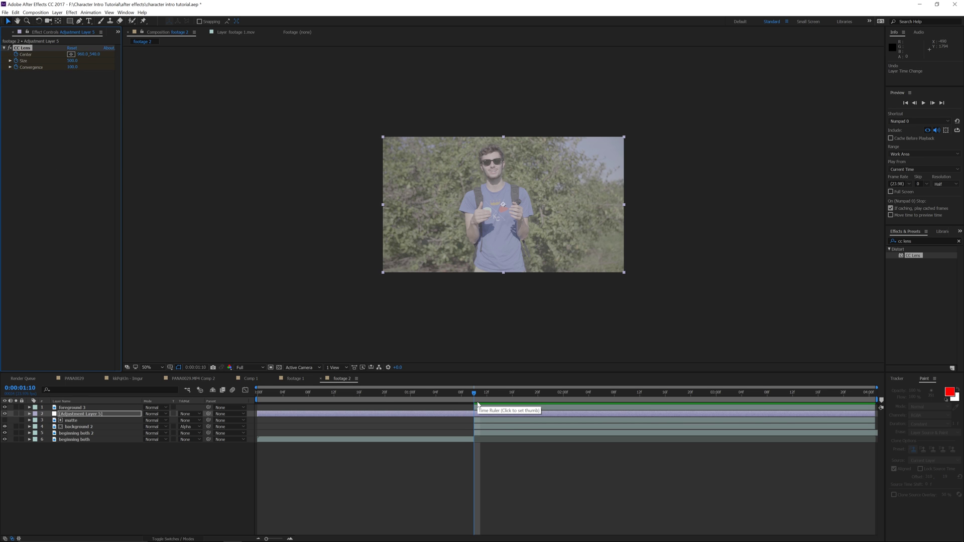
key(alt+bracketleft)
key(u)
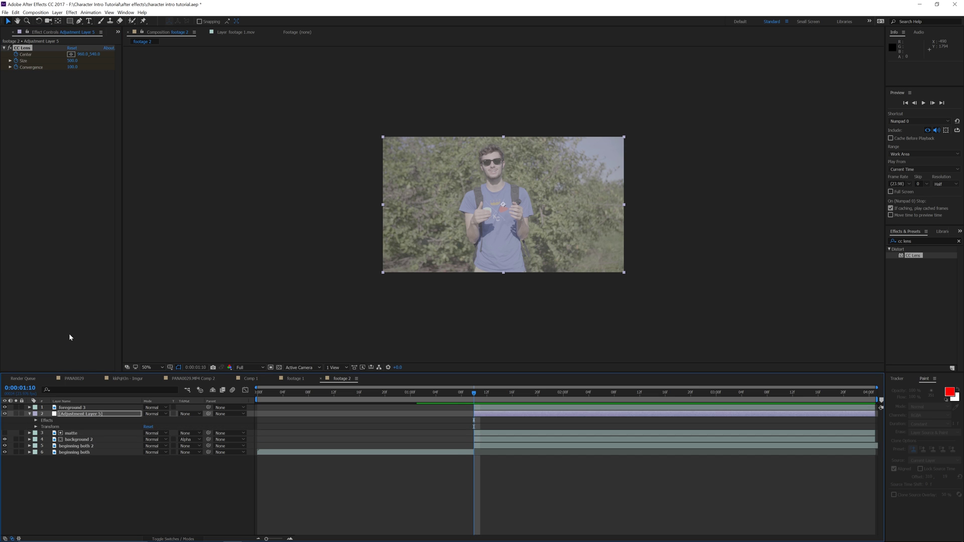
click(210, 489)
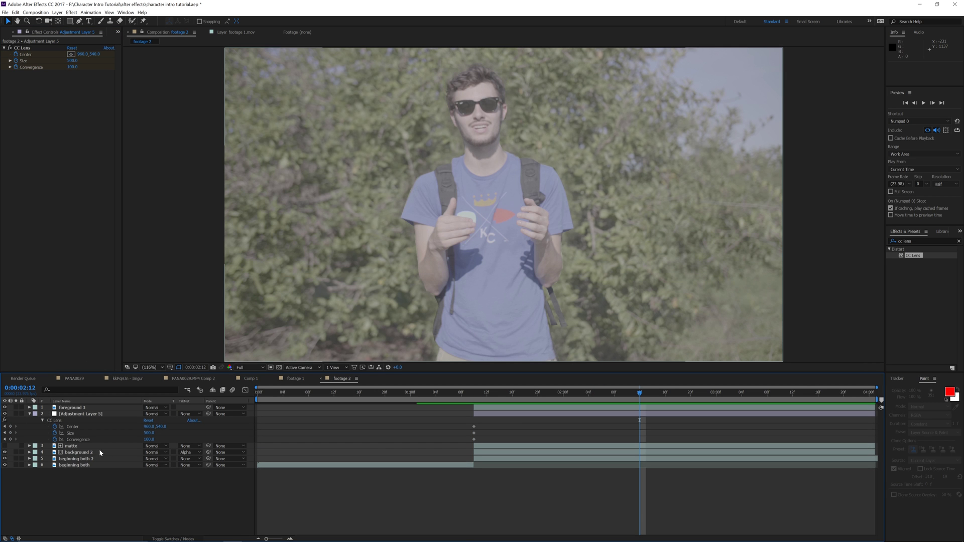
At 0:00:02:12, set the CC Lens Size keyframe to 85, then raise it to 172.
text(85)
key(Return)
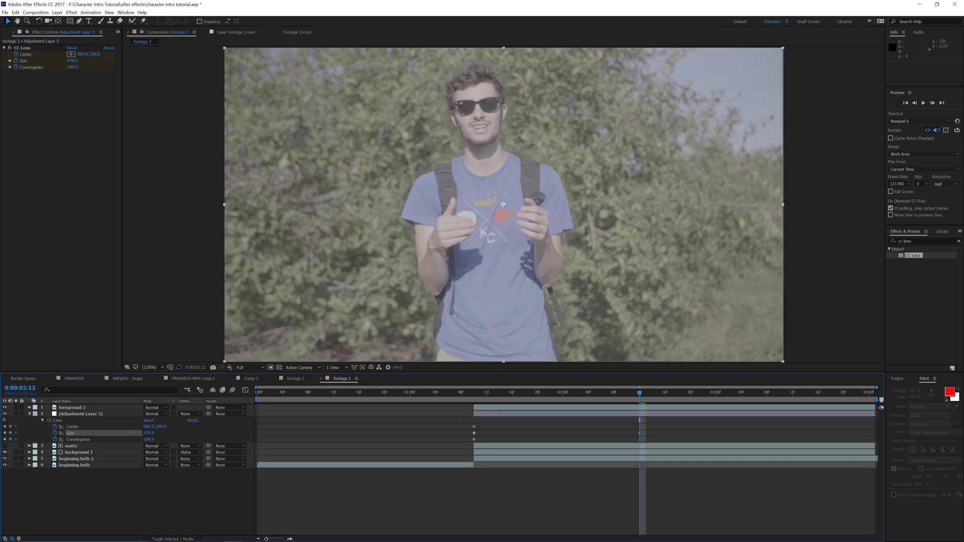
drag(148, 433, 181, 432)
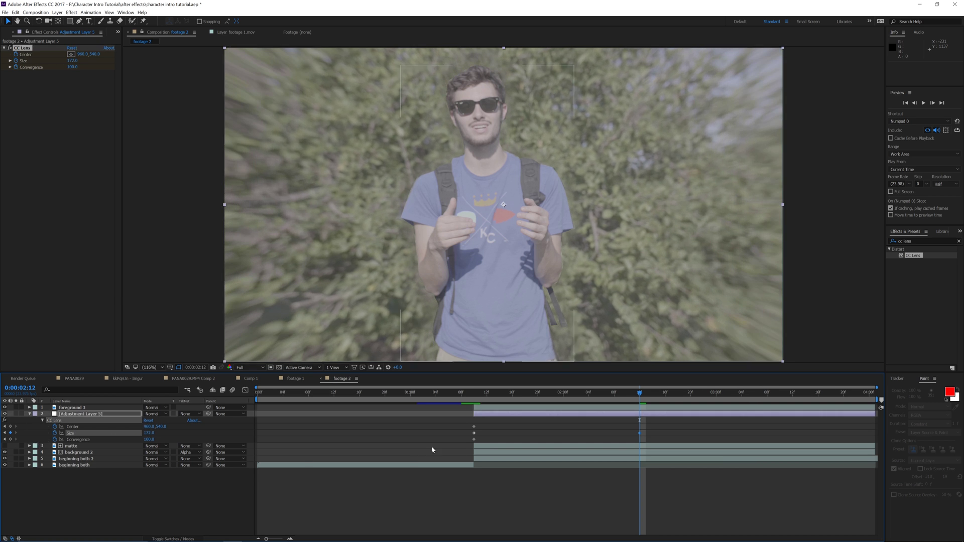
Apply Easy Ease to the Size keyframe and preview from the start.
right_click(640, 433)
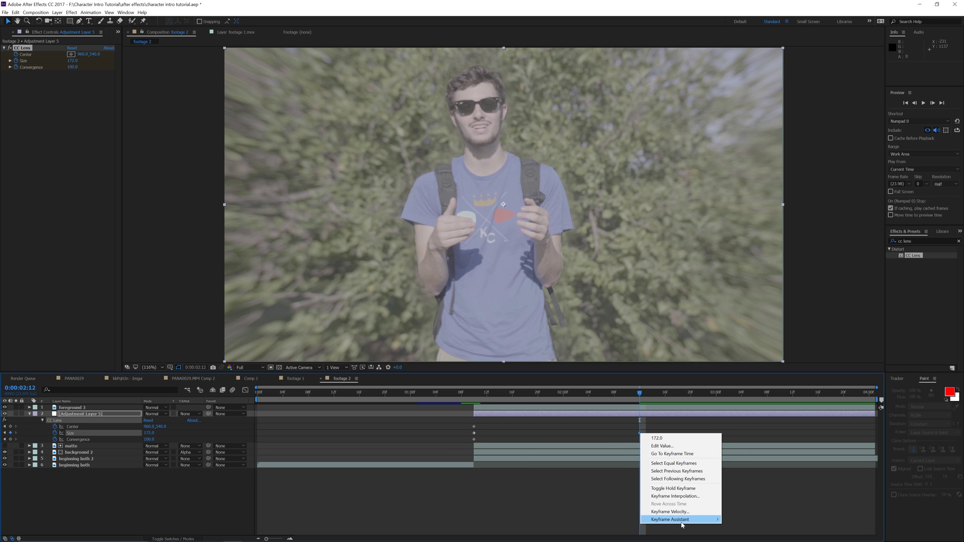
mouse_move(680, 520)
click(601, 474)
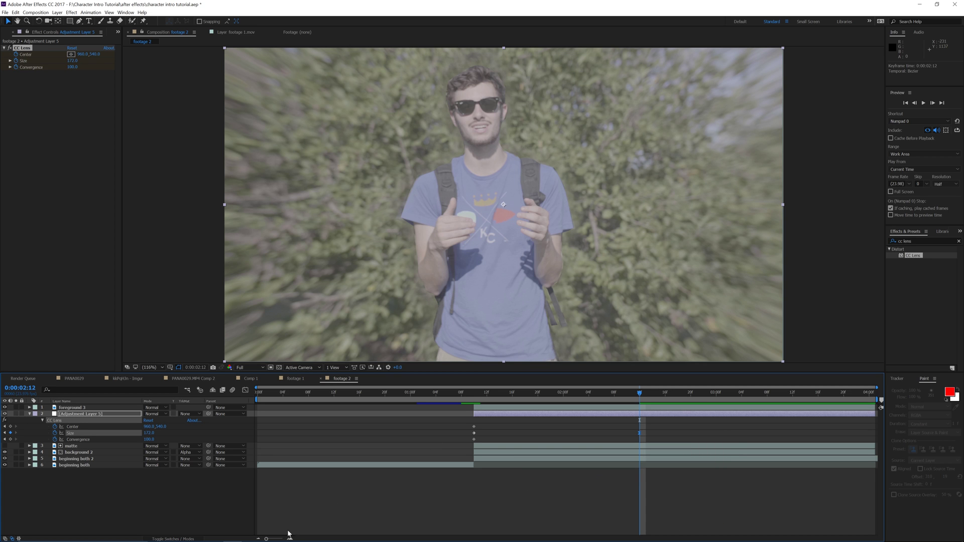
drag(499, 403, 246, 394)
key(u)
key(space)
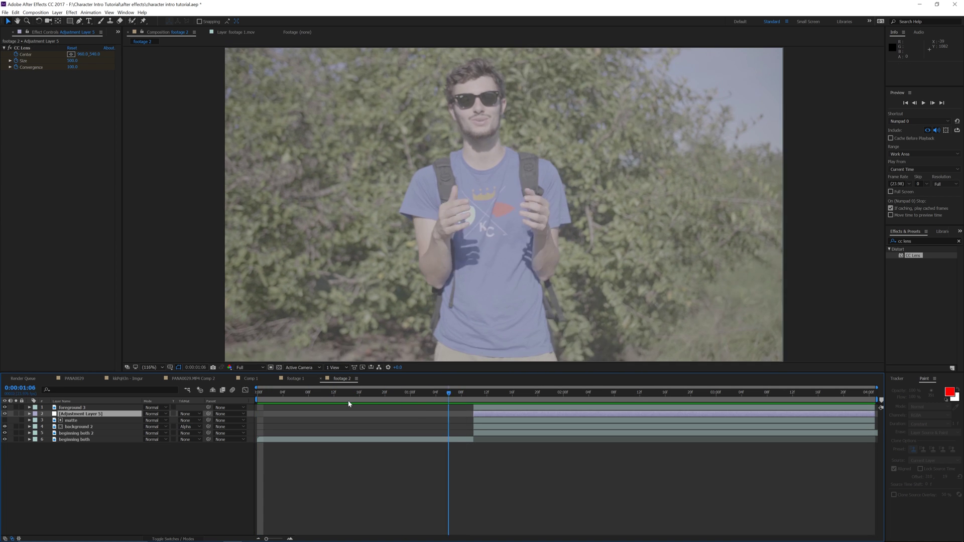
Preview the shot, then move the second Size keyframe earlier to 0:00:01:20.
key(Home)
key(space)
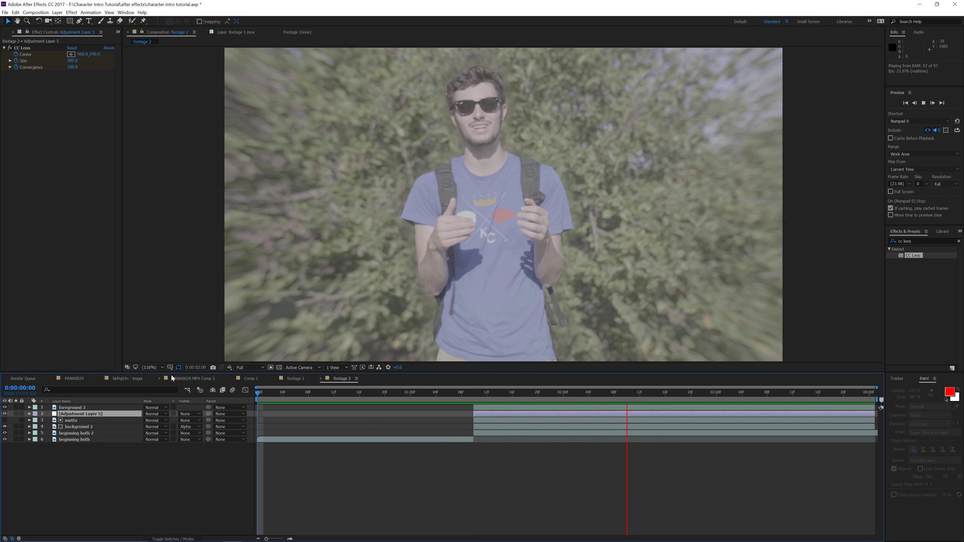
click(474, 398)
key(u)
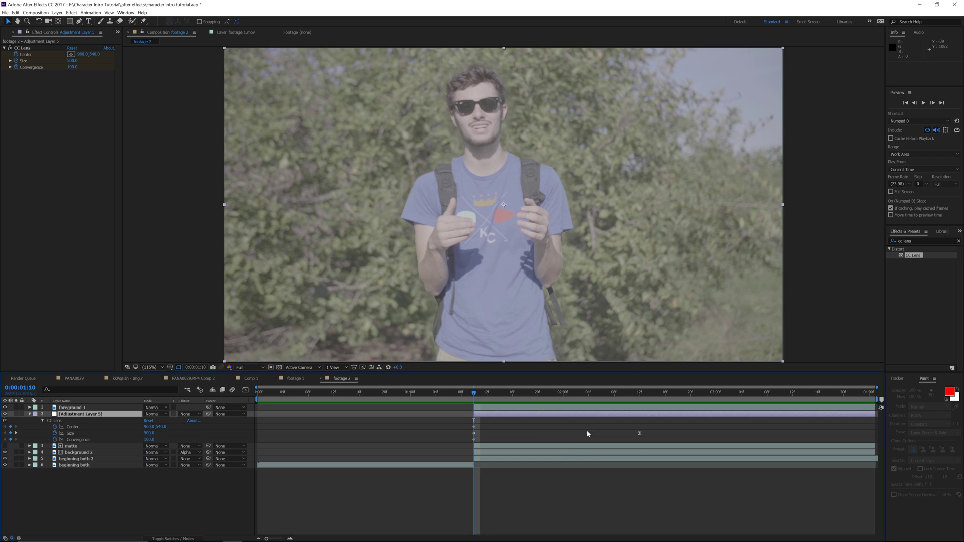
drag(640, 434, 538, 435)
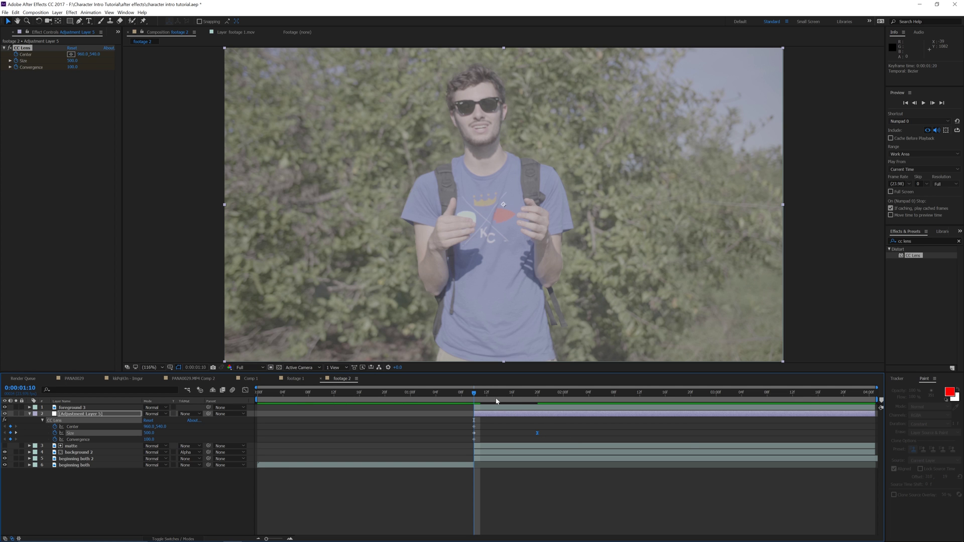
Preview again and lower that keyframe's lens Size to about 114.
key(Home)
key(space)
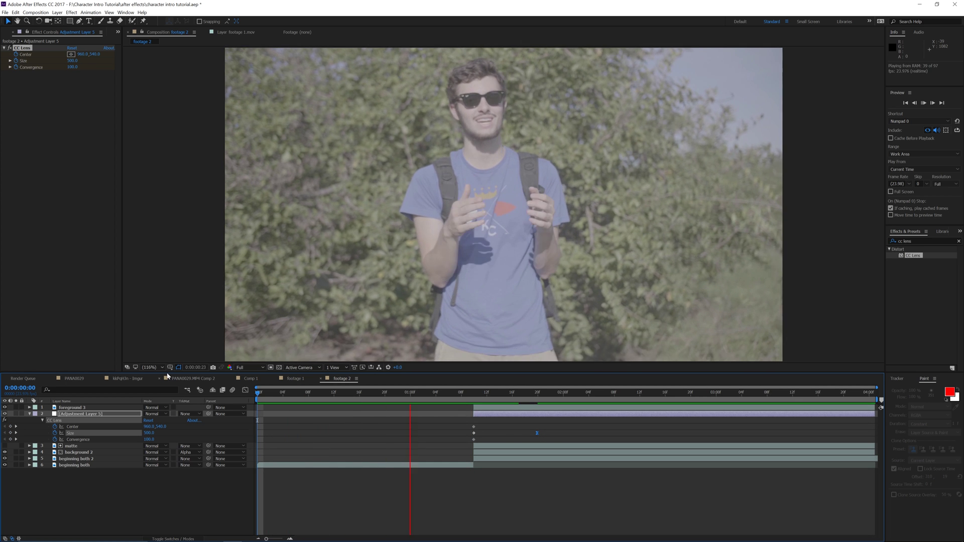
key(j)
mouse_move(74, 61)
mouse_down()
mouse_move(56, 61)
mouse_move(67, 65)
mouse_up()
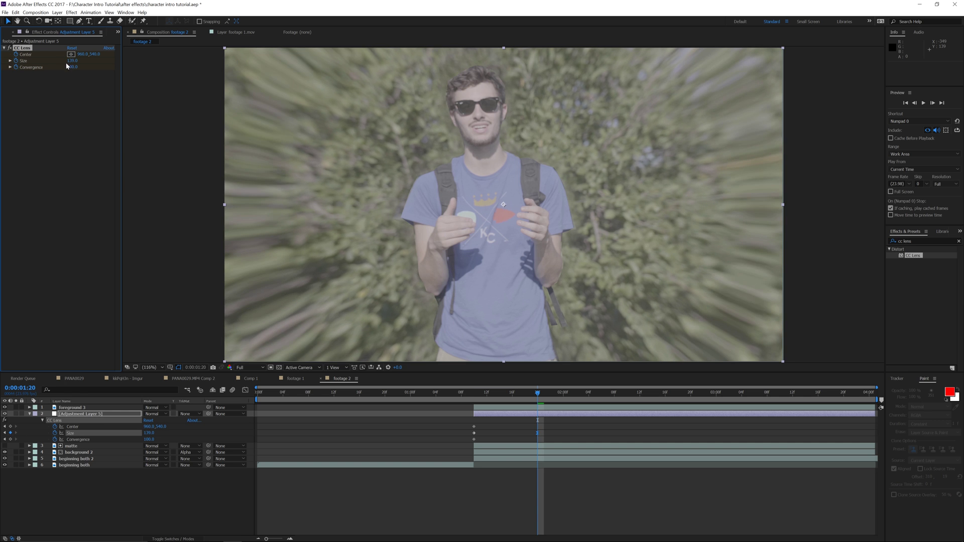
Parent the background 2 and matte layers to beginning both 2.
click(60, 452)
key(i)
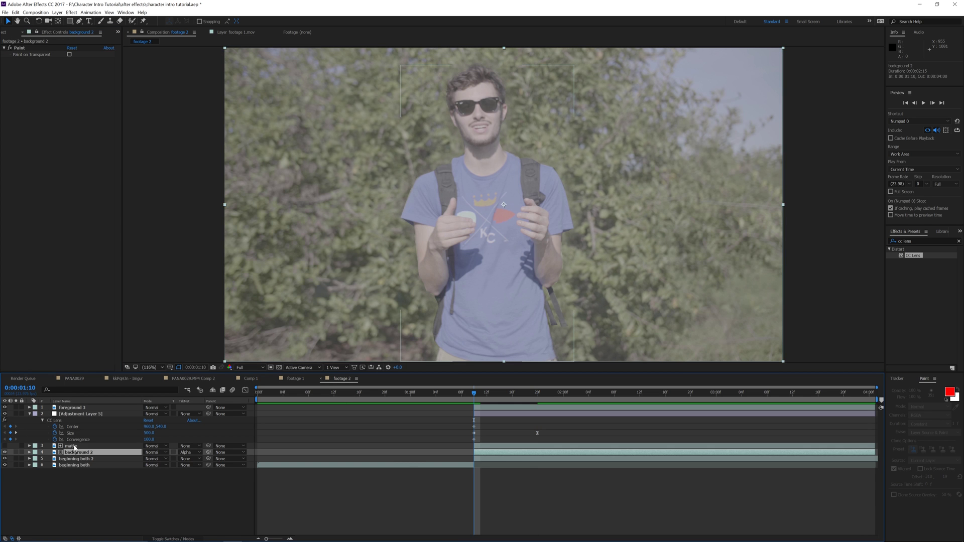
ctrl+click(74, 446)
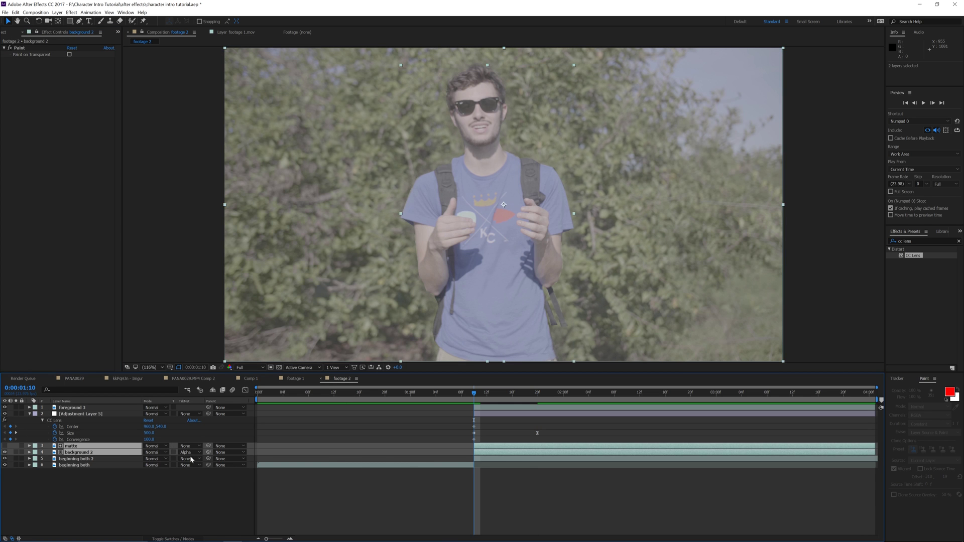
drag(93, 474, 94, 461)
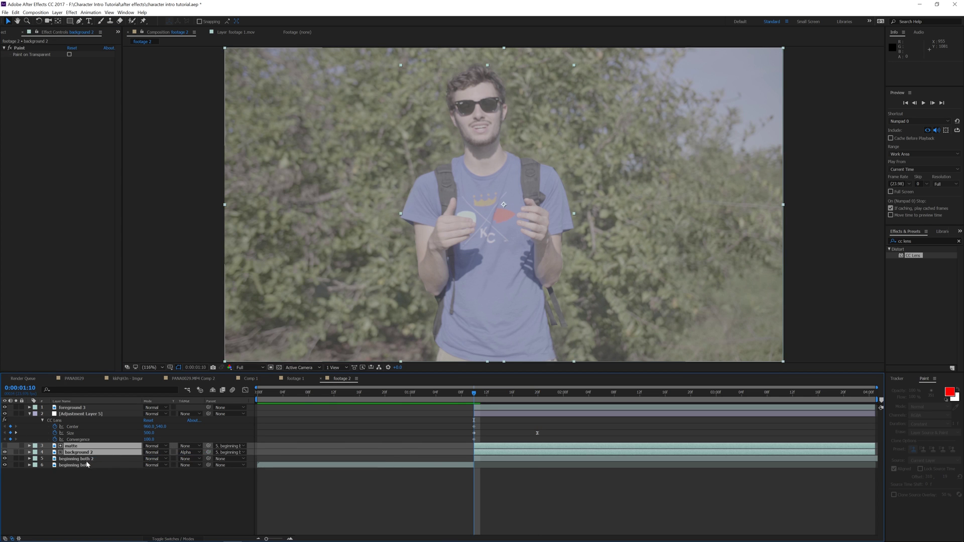
click(497, 458)
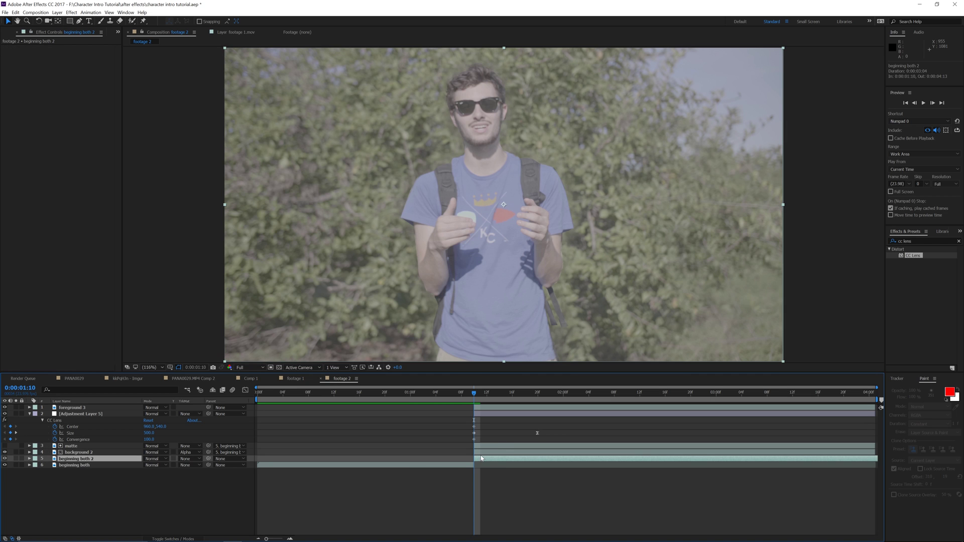
Keyframe beginning both 2's Scale, growing it to about 117% at 0:00:01:20.
click(444, 466)
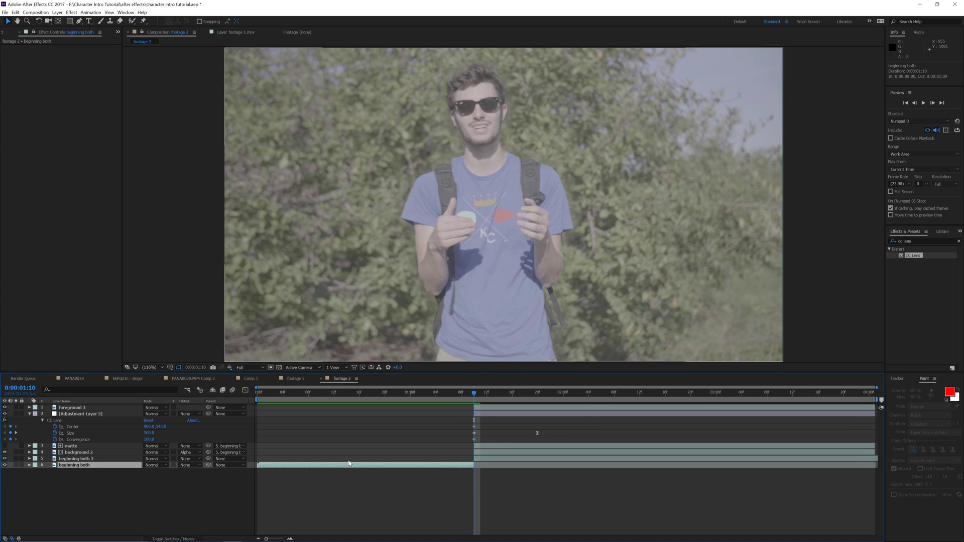
click(487, 459)
key(s)
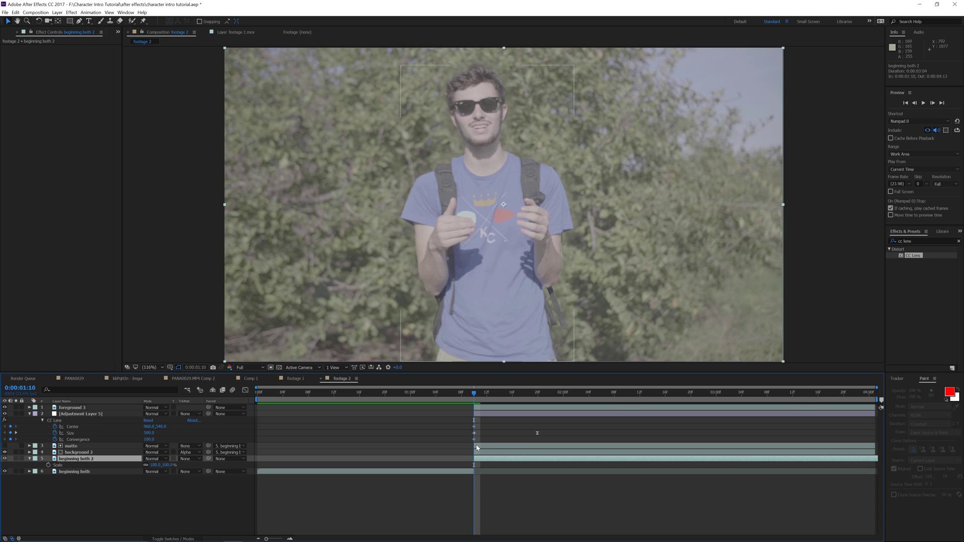
click(48, 465)
click(538, 398)
key(slash)
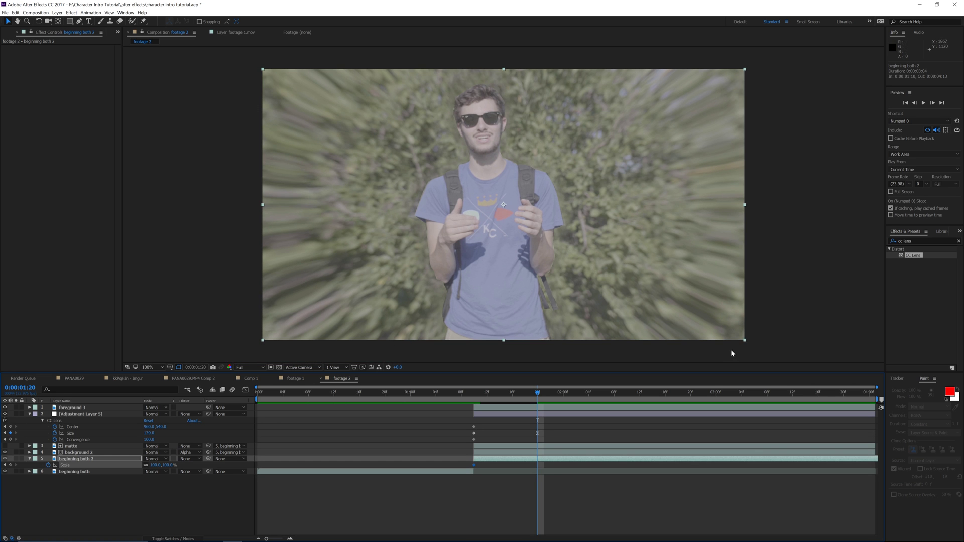
drag(745, 341, 799, 366)
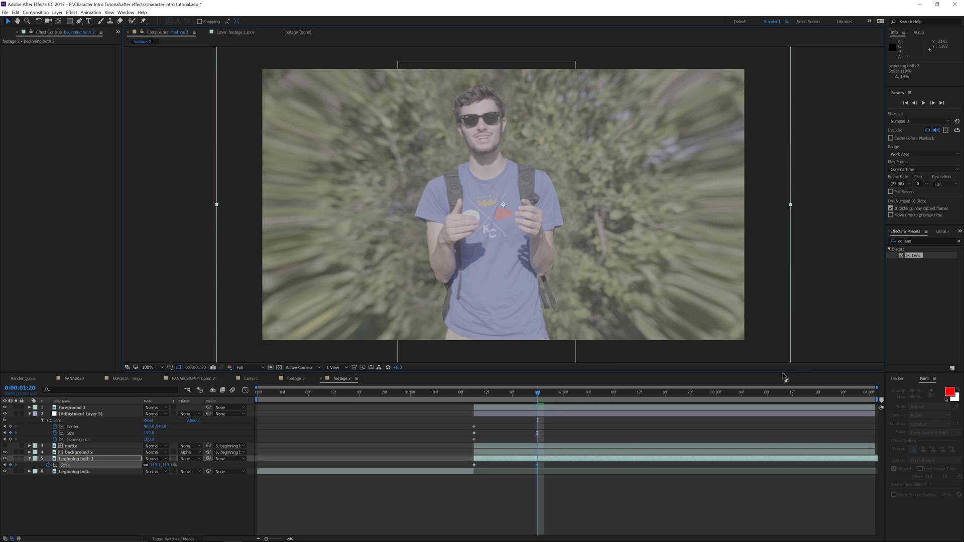
Apply Easy Ease to the Scale keyframe.
click(524, 397)
click(481, 393)
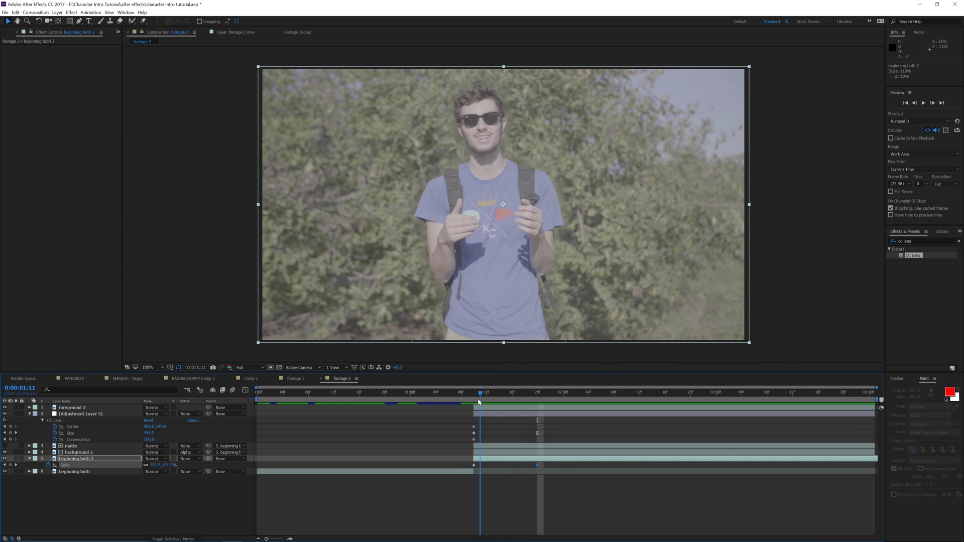
right_click(536, 465)
mouse_move(578, 457)
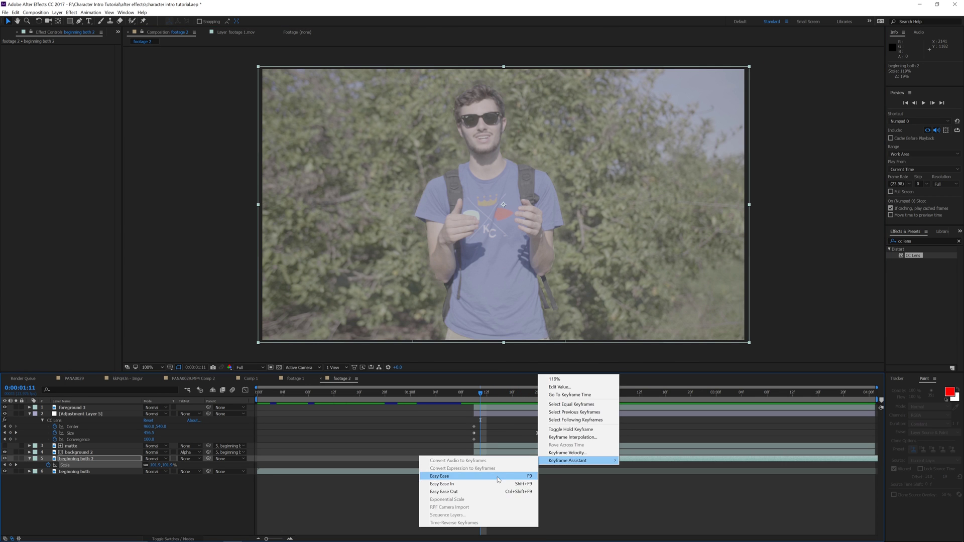
click(452, 472)
Shift the Scale and lens Size keyframes earlier to 1:17, preview, and reduce the lens Size.
shift+click(537, 432)
click(538, 394)
drag(538, 433, 512, 434)
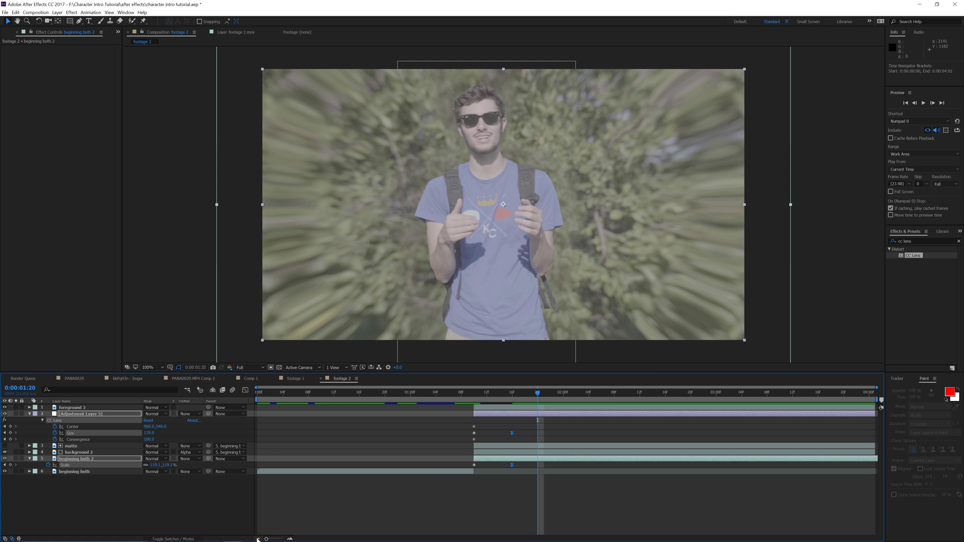
key(space)
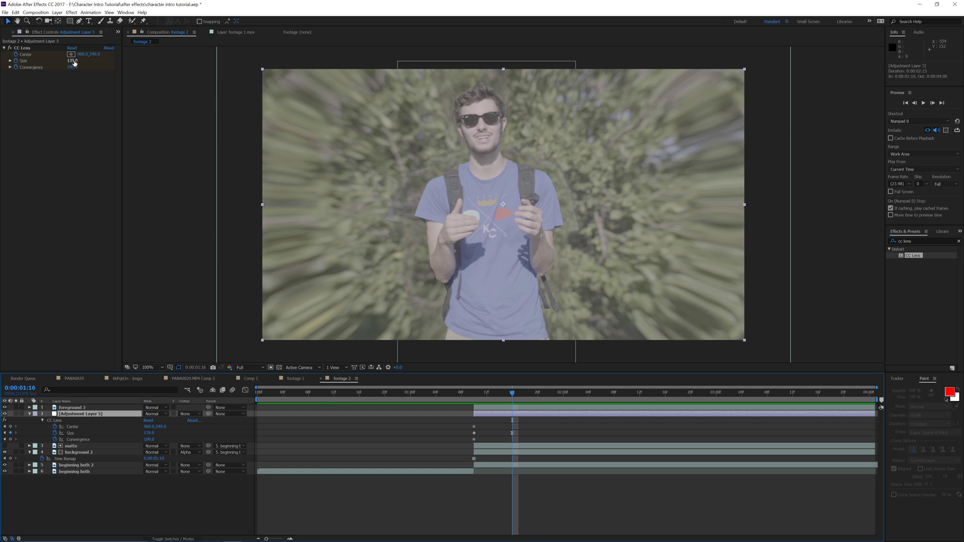
mouse_move(74, 63)
mouse_down()
mouse_move(61, 66)
mouse_move(74, 67)
mouse_up()
Create another adjustment layer and place it below foreground 3.
right_click(66, 407)
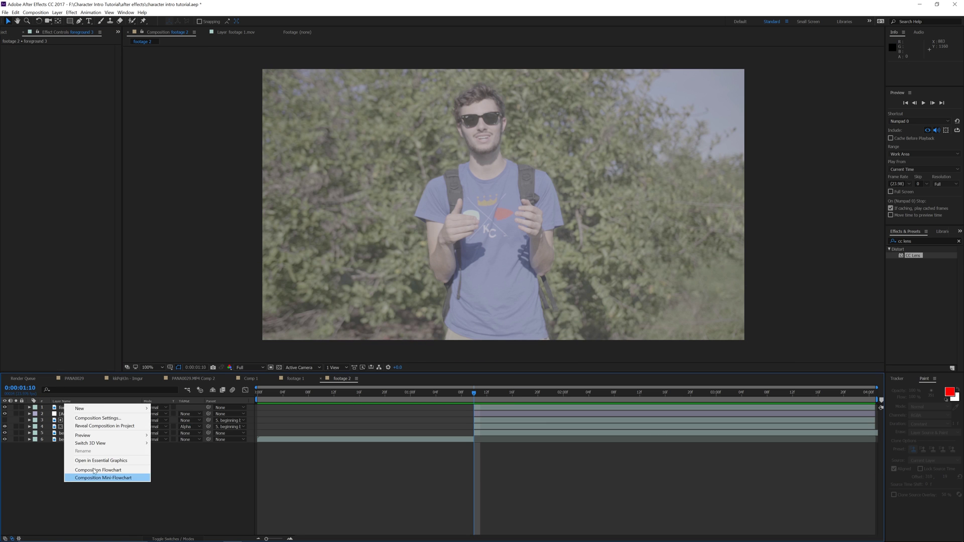
mouse_move(103, 408)
click(193, 466)
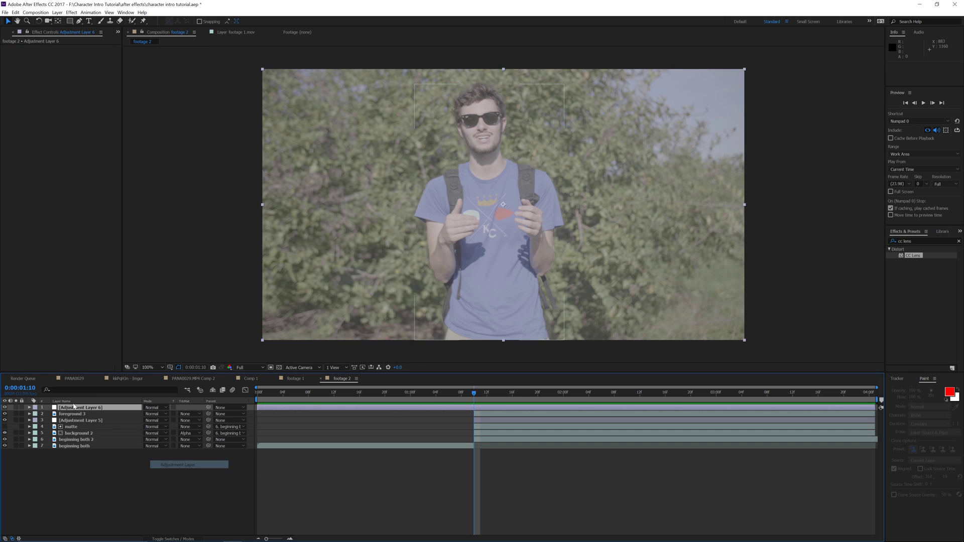
drag(85, 421, 94, 416)
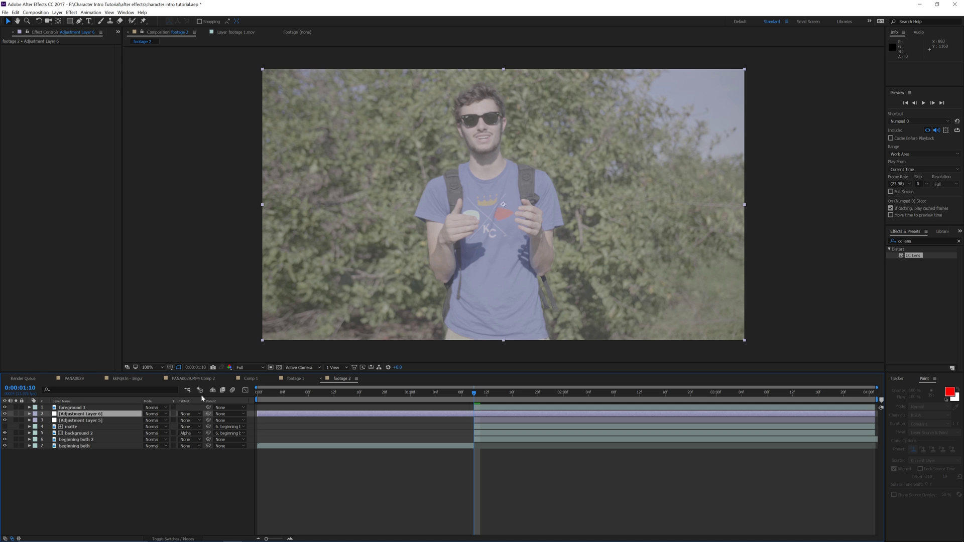
Apply the Hue/Saturation effect to Adjustment Layer 6.
click(942, 250)
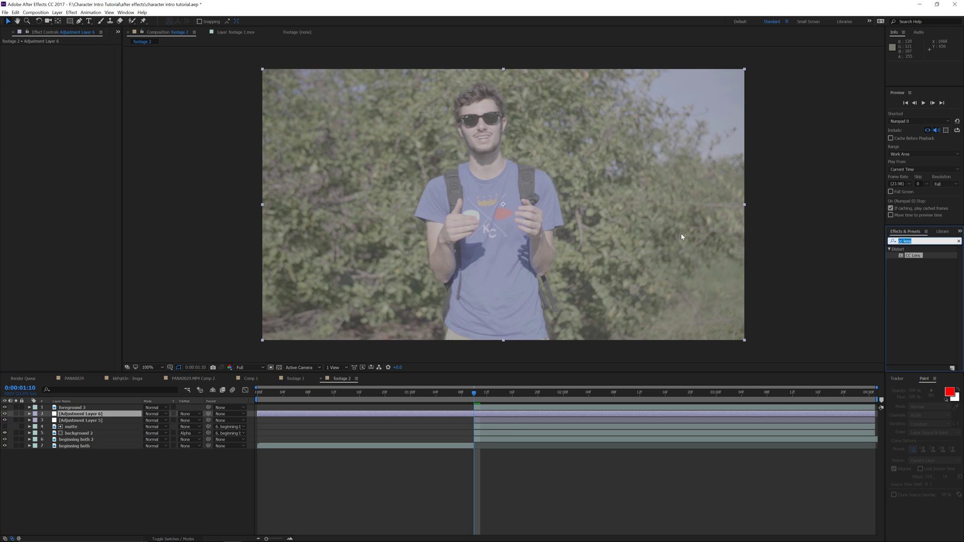
text(hue)
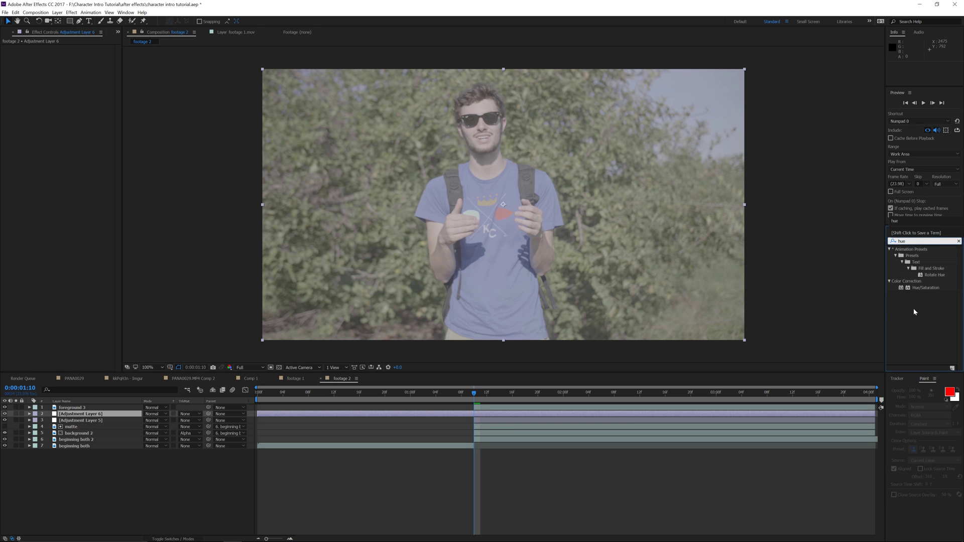
click(926, 288)
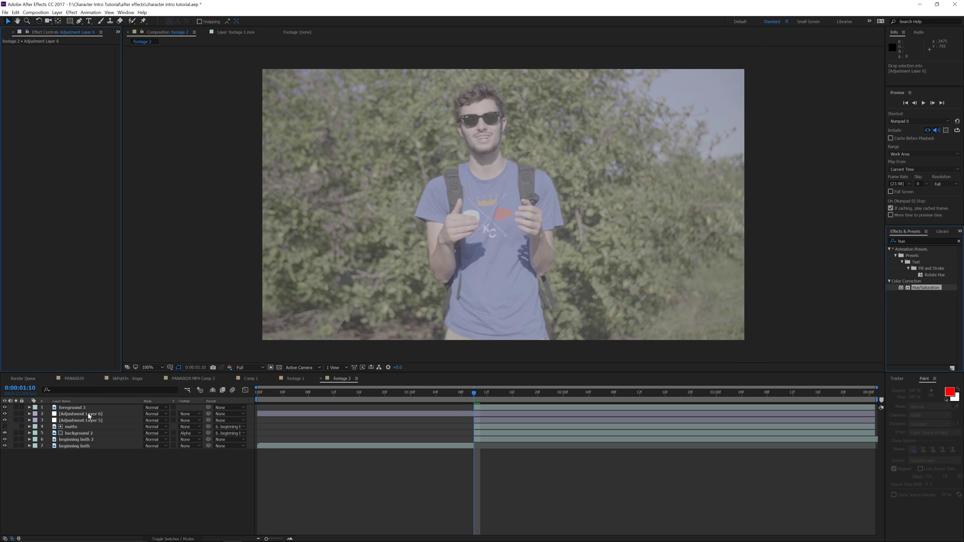
drag(87, 416, 88, 418)
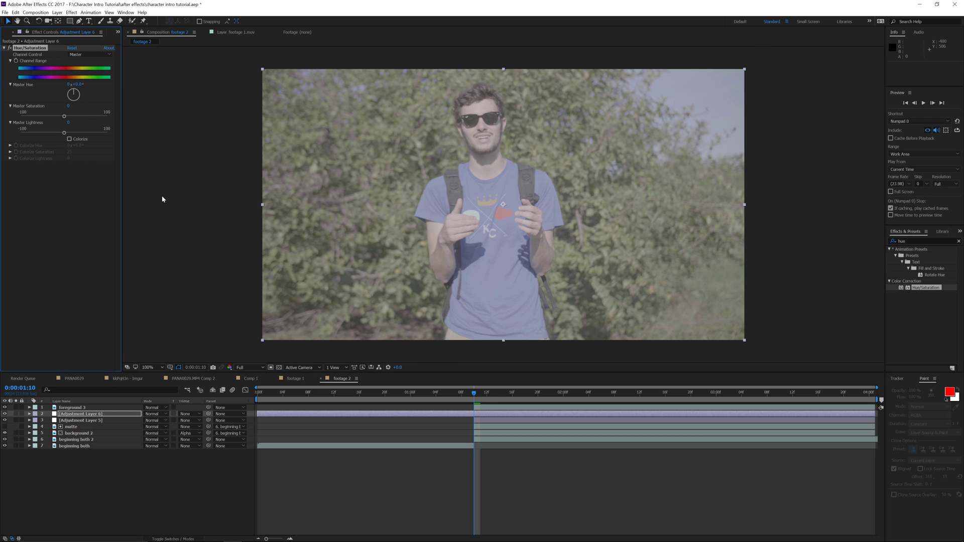
Set Master Saturation to 79 and trim the layer to start at the current time.
click(94, 116)
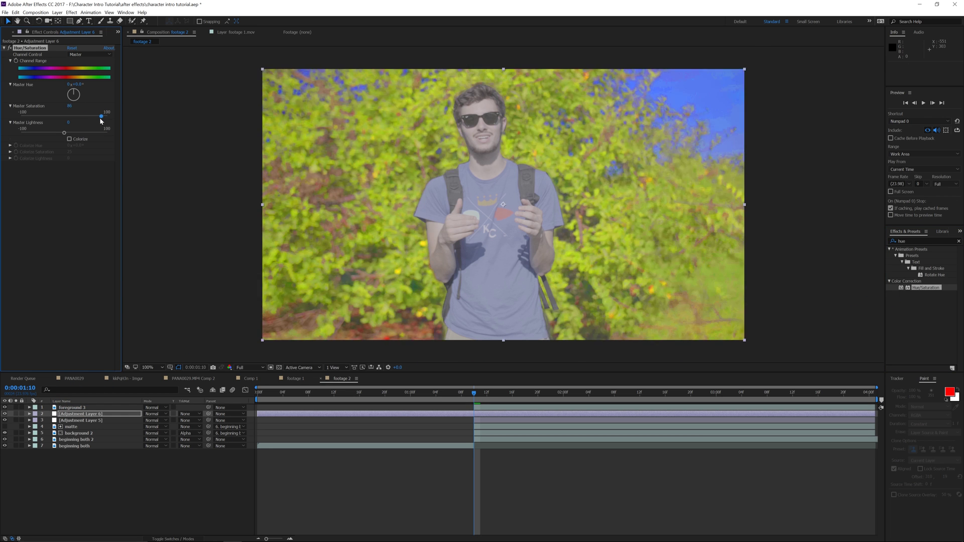
drag(95, 119, 63, 101)
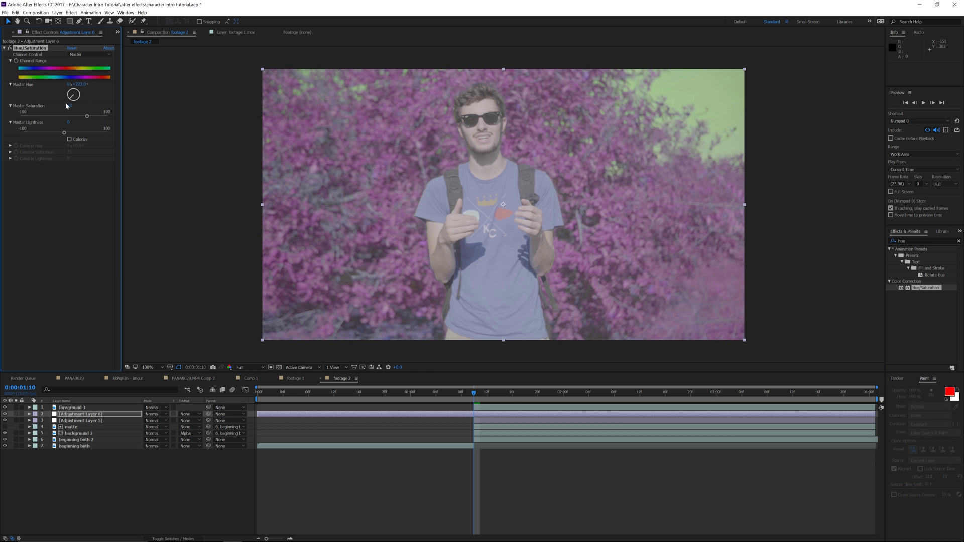
drag(92, 119, 99, 119)
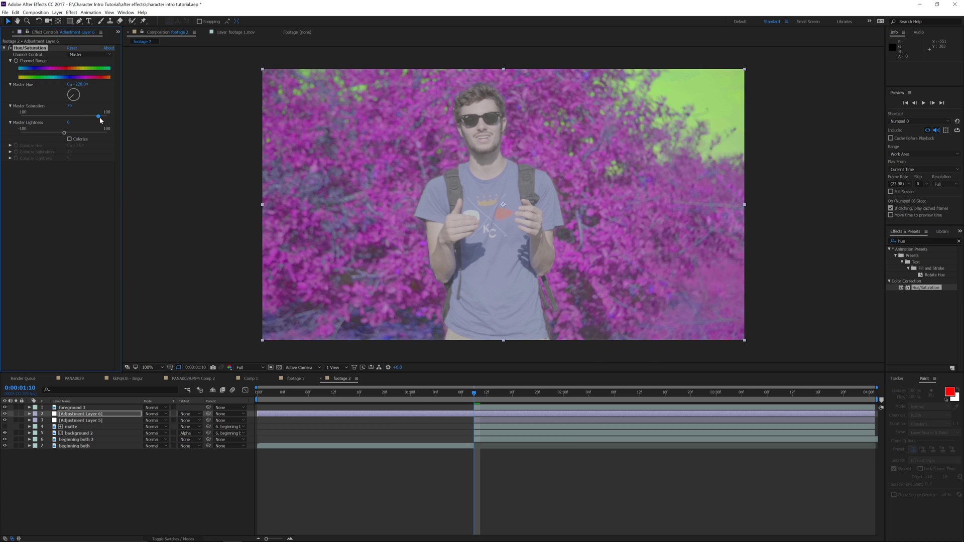
drag(103, 117, 98, 117)
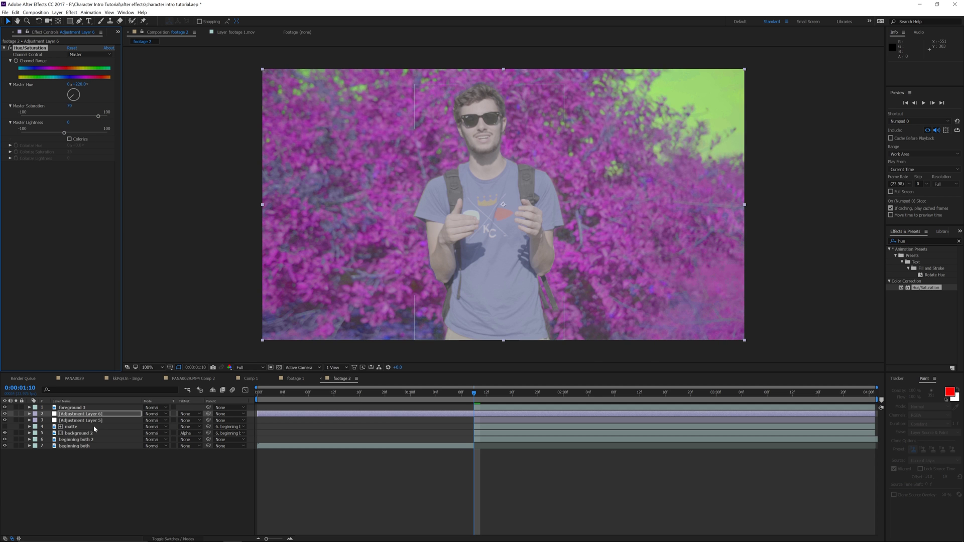
key(alt+[)
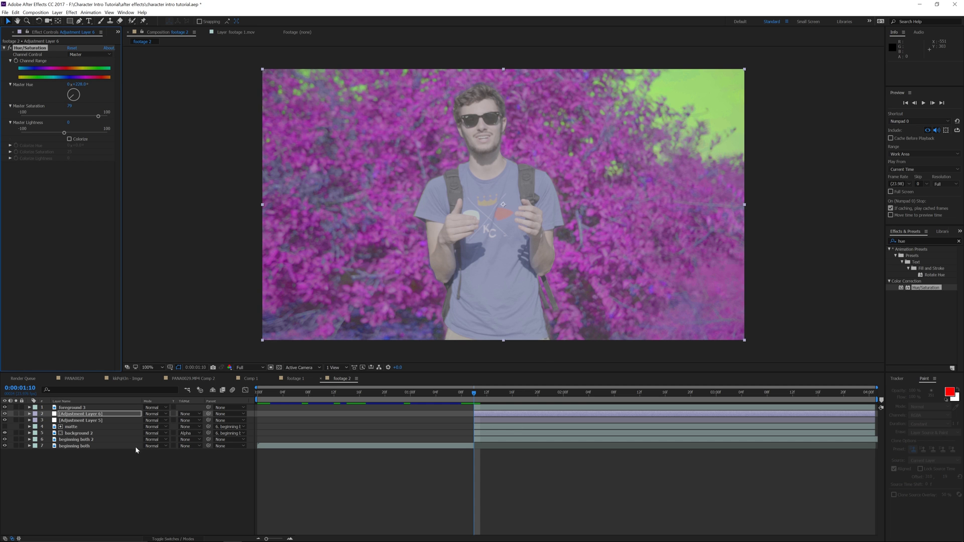
Keyframe Adjustment Layer 6's Opacity from 0% at 1:10 to 100% at 1:16.
key(t)
click(79, 445)
key(u)
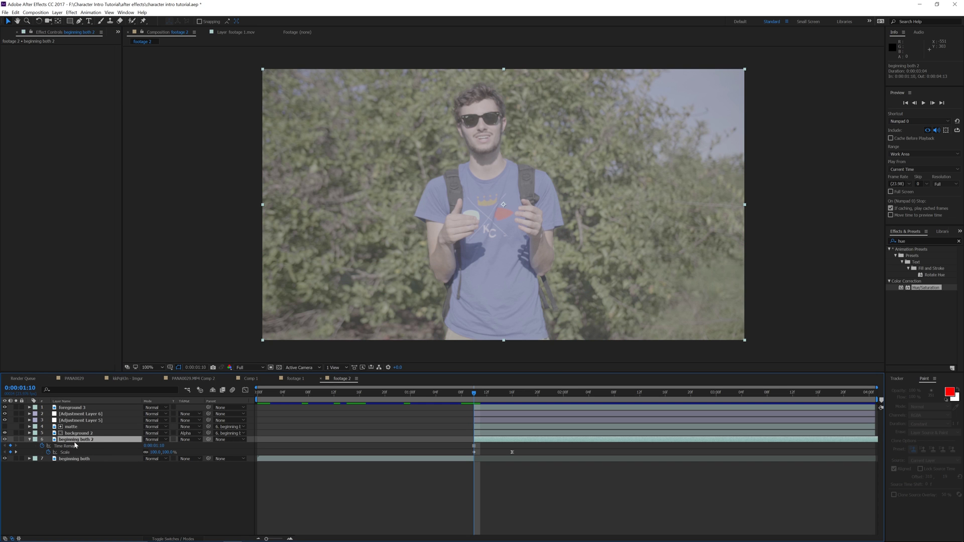
click(482, 417)
key(t)
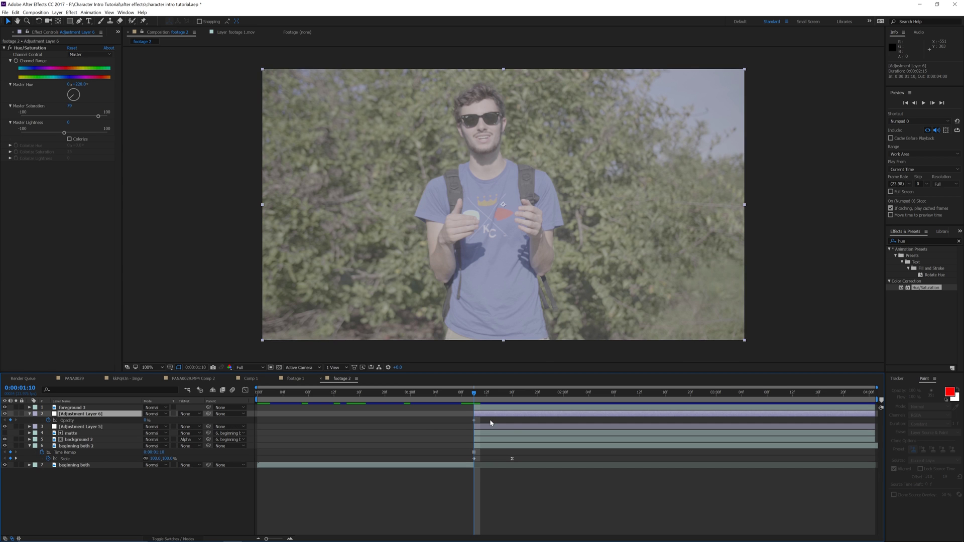
drag(506, 399, 512, 399)
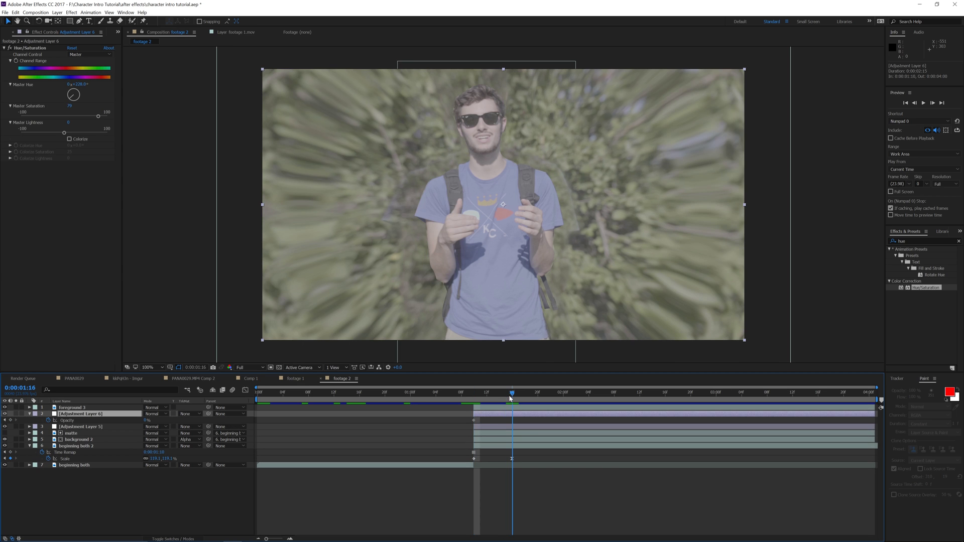
right_click(40, 434)
key(Escape)
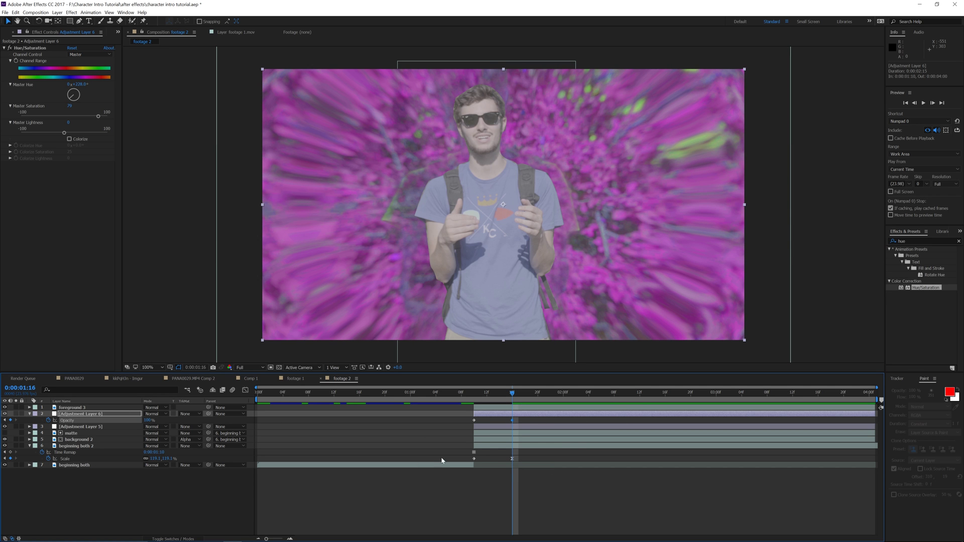
Apply Easy Ease to the Opacity keyframe and preview the purple fade-in.
right_click(512, 420)
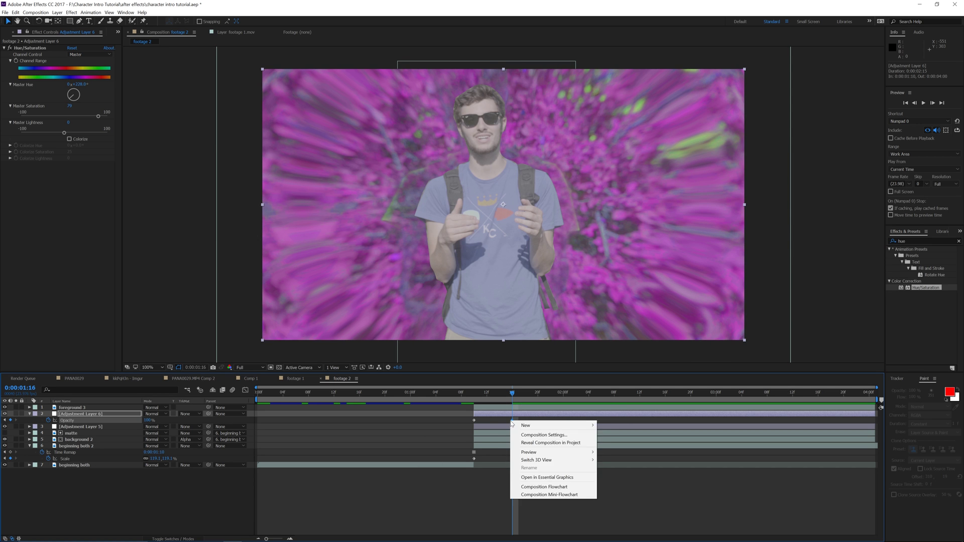
mouse_move(539, 508)
click(414, 461)
drag(512, 392, 249, 393)
key(space)
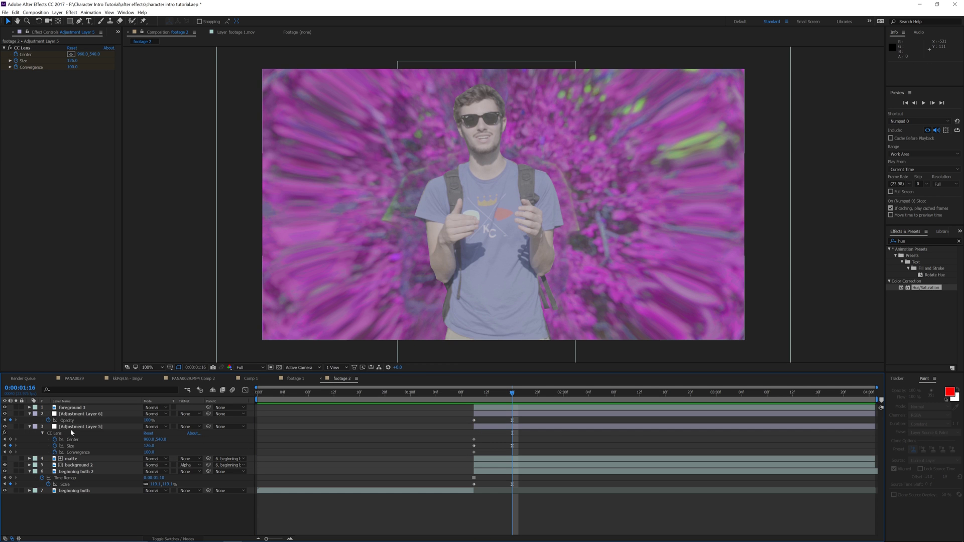
Keyframe the CC Lens Center at 0:00:03:12, drifting the burst right of the man to about 1067,537.
click(73, 427)
click(29, 48)
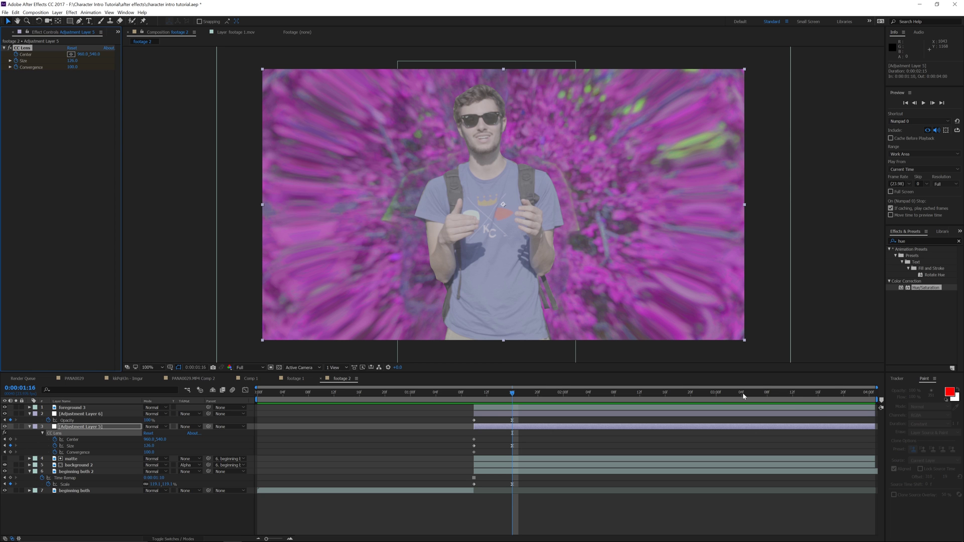
click(792, 393)
drag(503, 205, 568, 207)
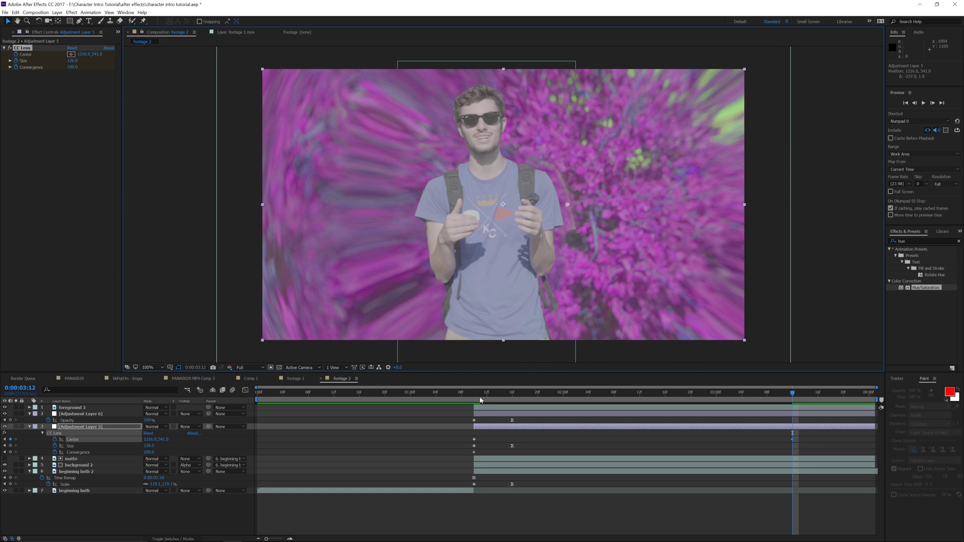
key(Home)
key(space)
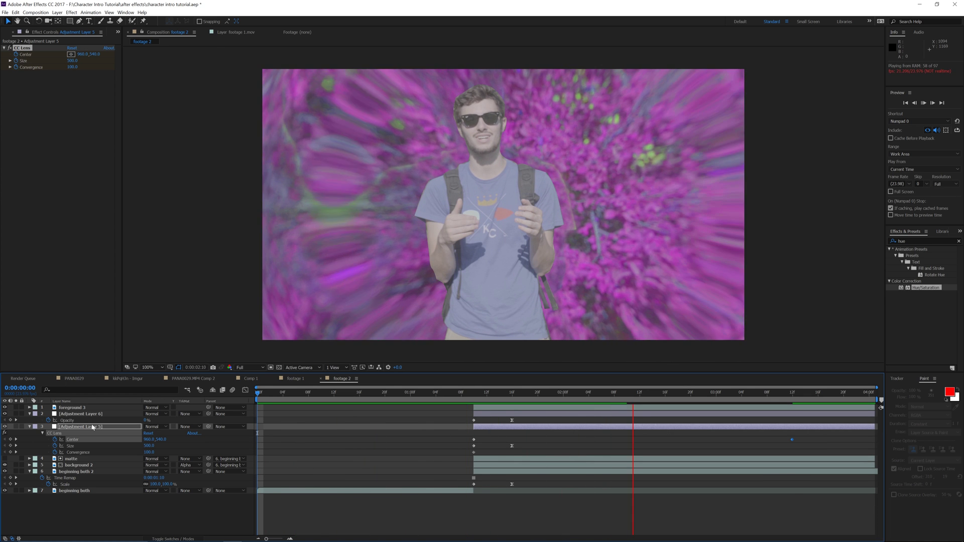
key(space)
drag(568, 205, 523, 208)
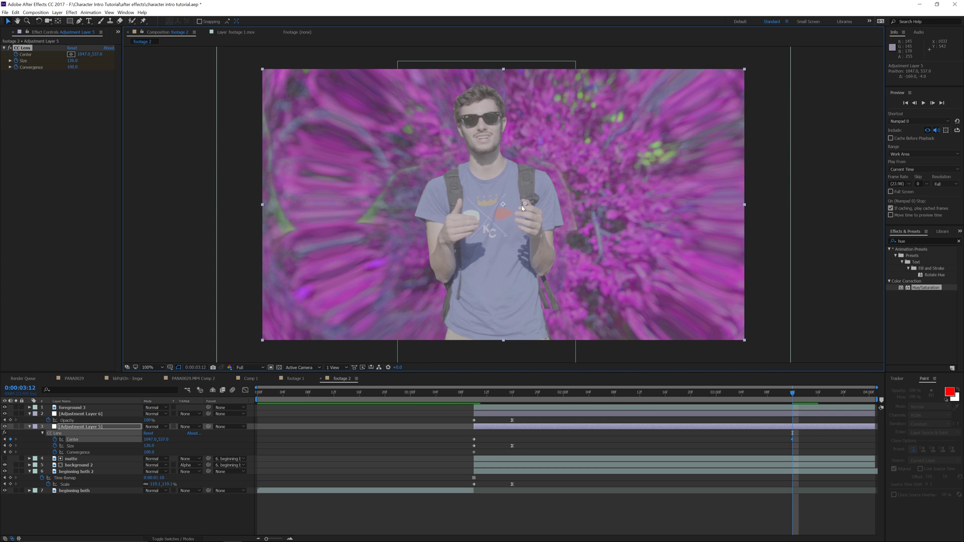
Set a Position keyframe on beginning both 2 at 0:00:01:10.
key(j)
key(p)
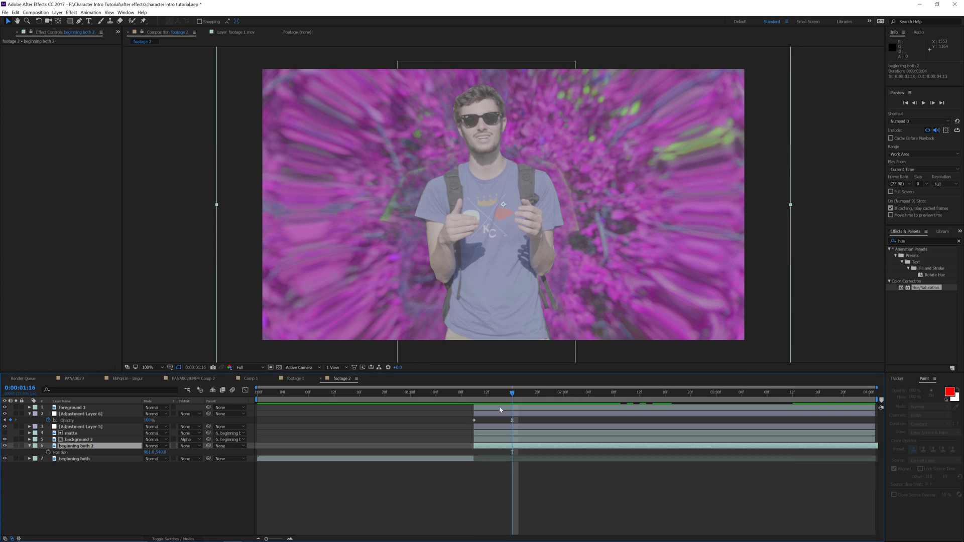
click(475, 394)
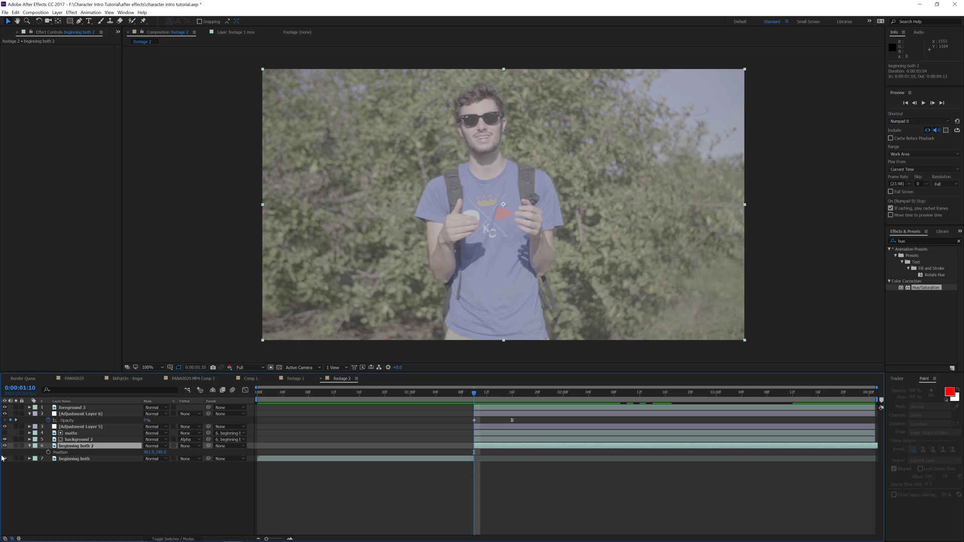
click(59, 452)
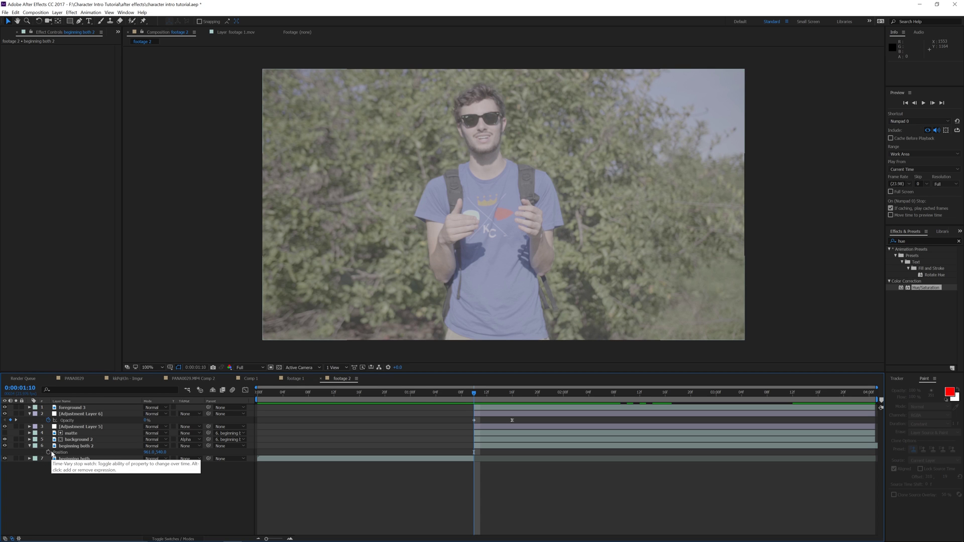
click(49, 453)
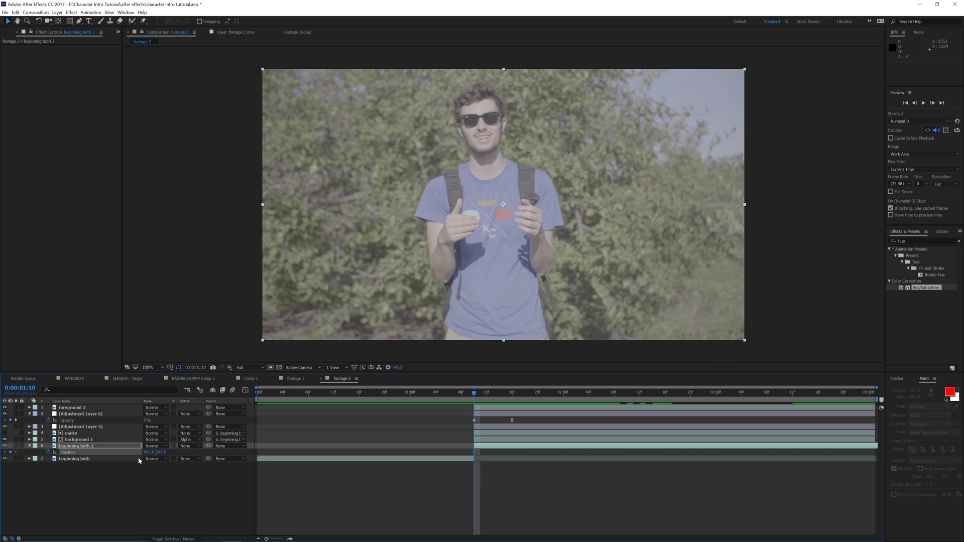
key(u)
Later in the shot, shift the man slightly left and preview the result.
drag(532, 399, 780, 417)
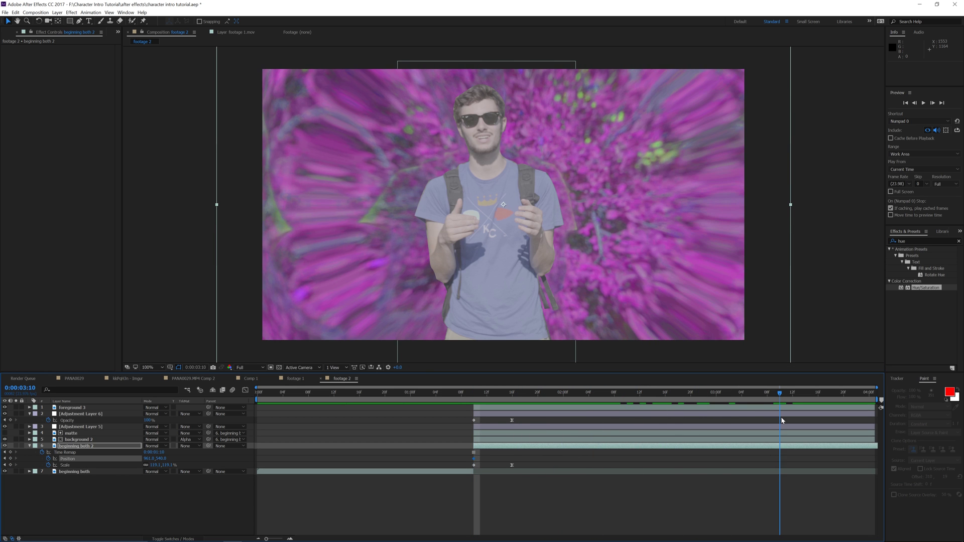
drag(596, 229, 571, 230)
key(space)
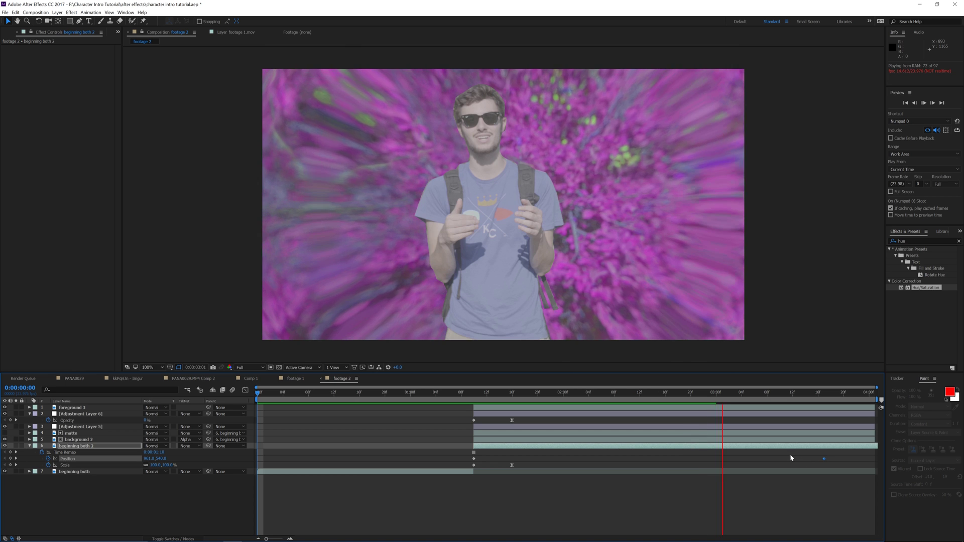
key(space)
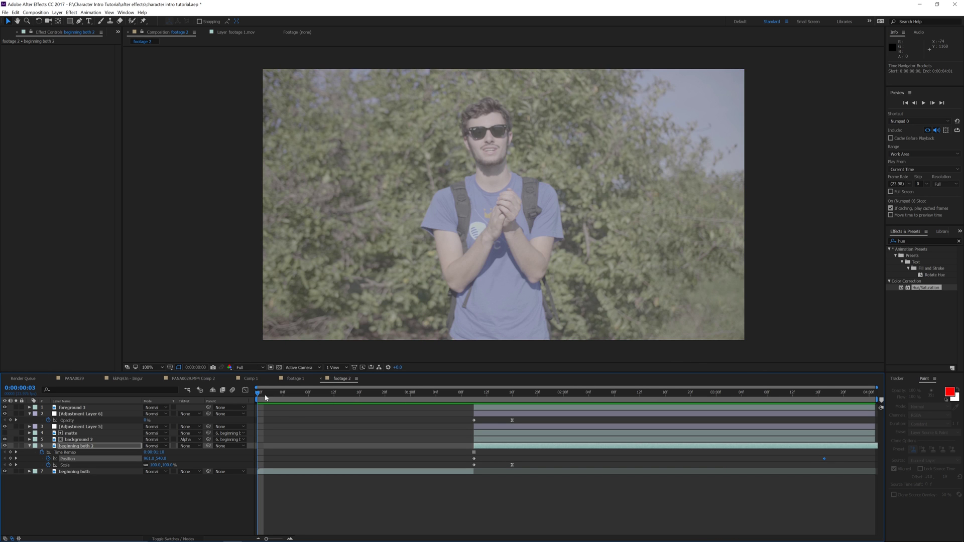
key(space)
Lengthen the composition to 0:00:14:01 and extend layers 1–6 to the new end.
click(35, 13)
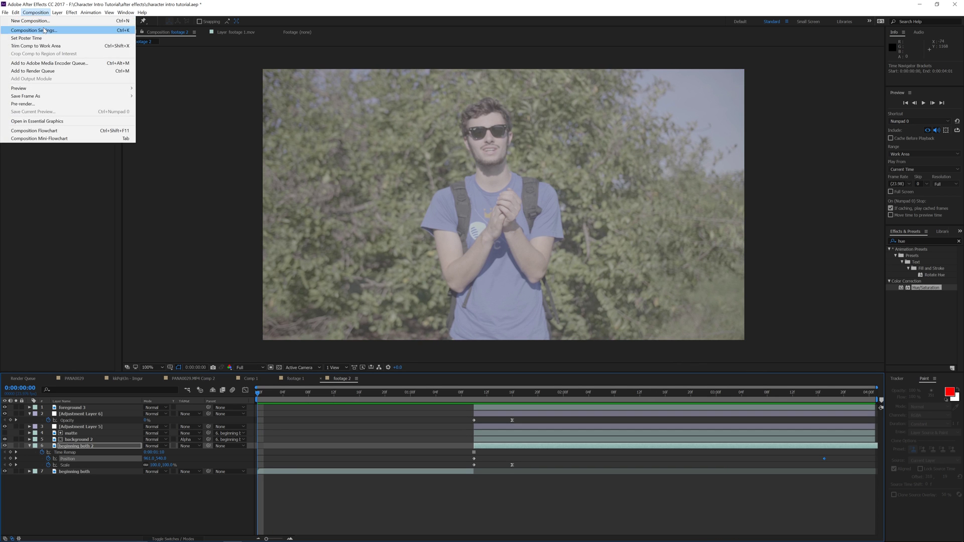
click(40, 30)
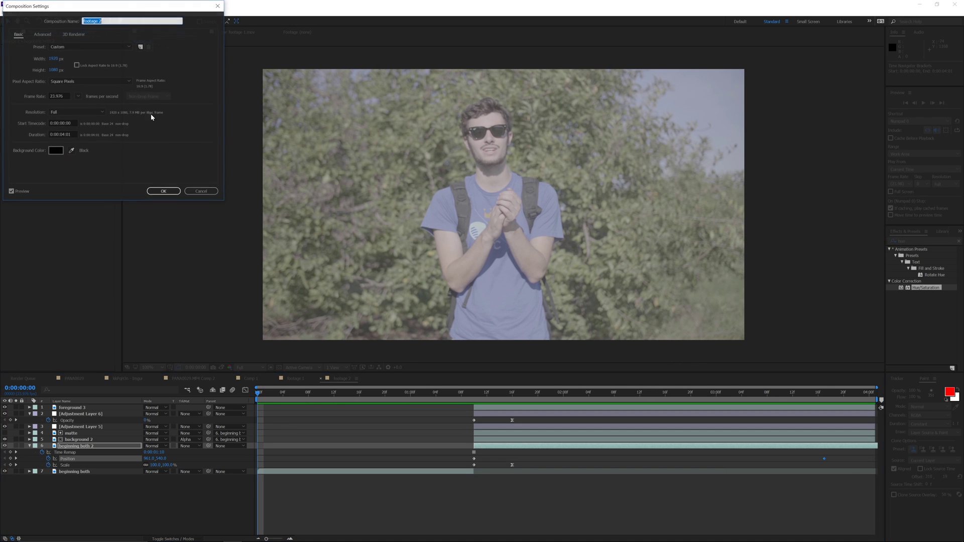
click(62, 134)
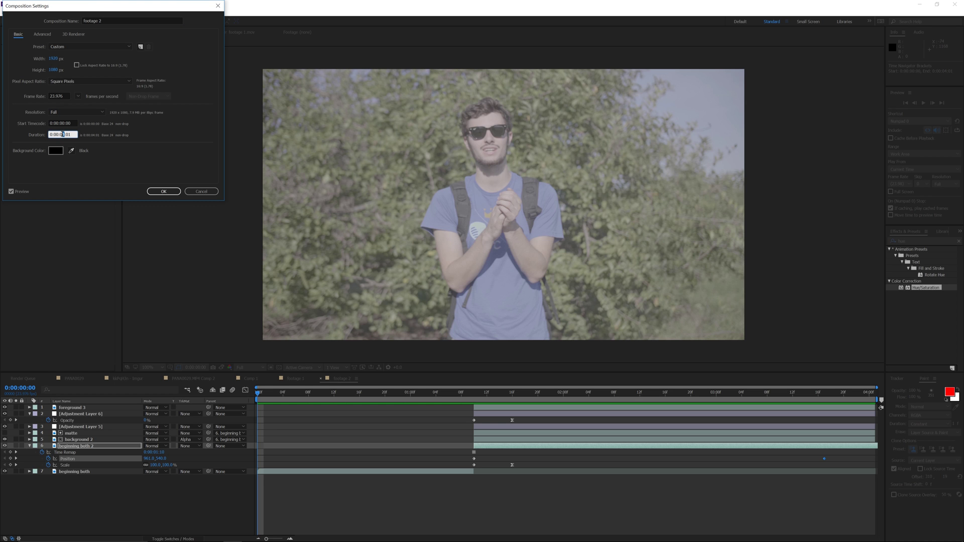
click(168, 194)
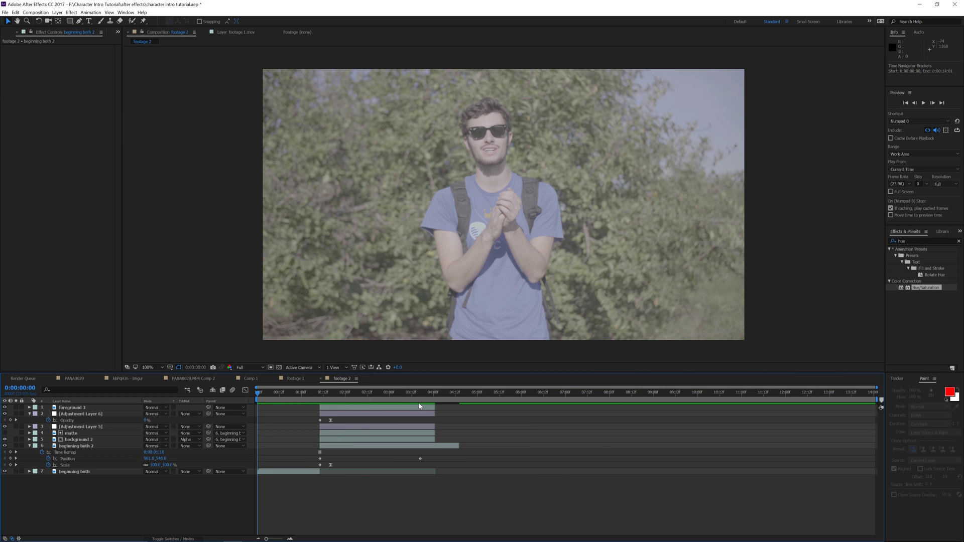
click(415, 408)
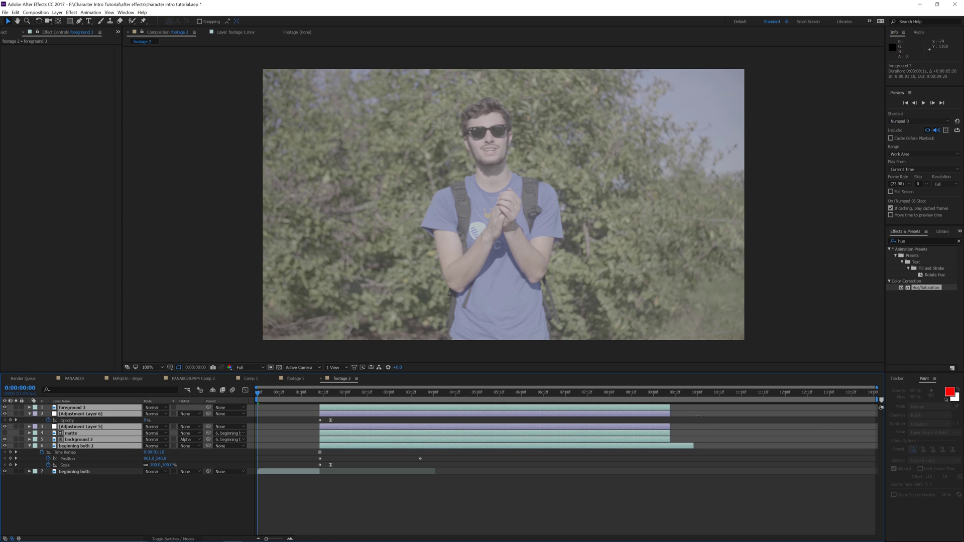
click(424, 399)
drag(431, 404, 438, 402)
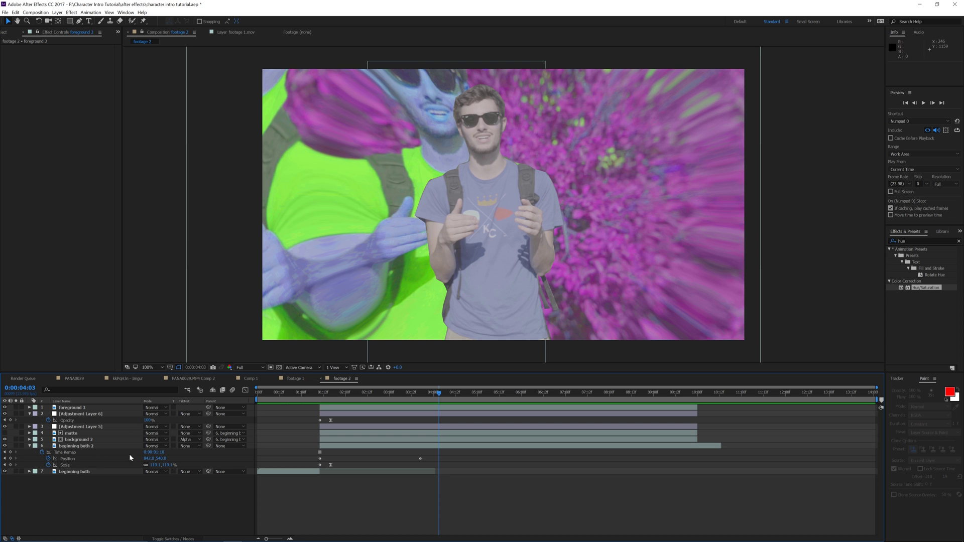
Extend background 2's Clone 1–32 paint strokes to the composition end.
right_click(83, 440)
click(72, 442)
click(72, 440)
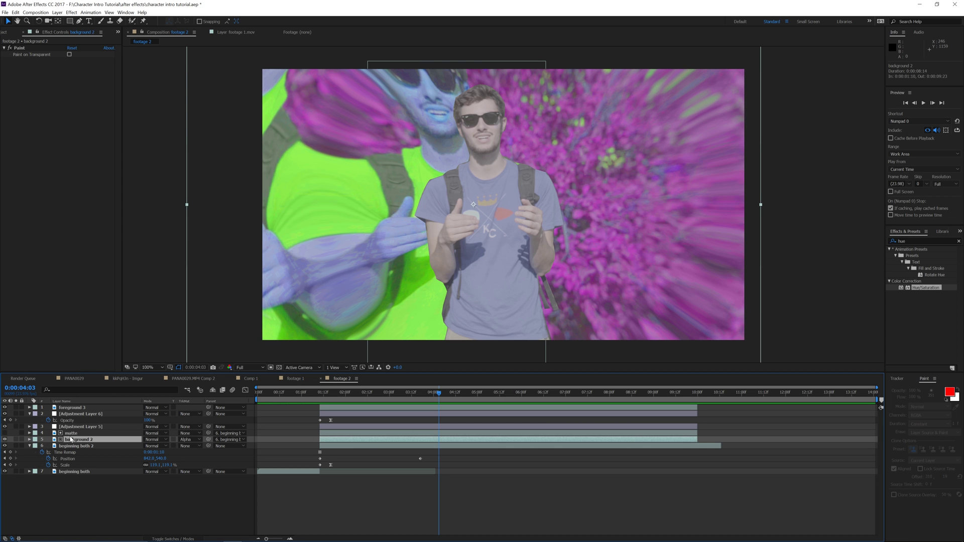
key(e)
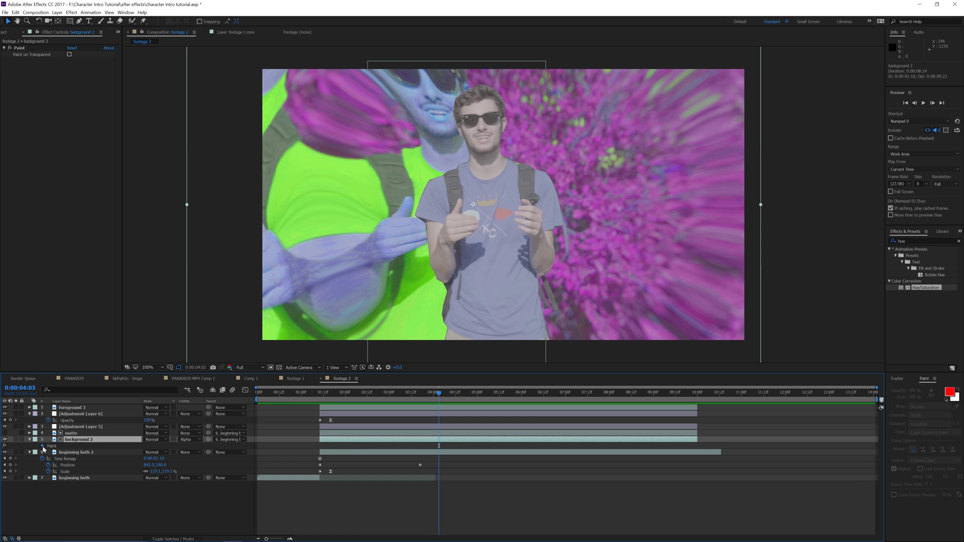
click(42, 446)
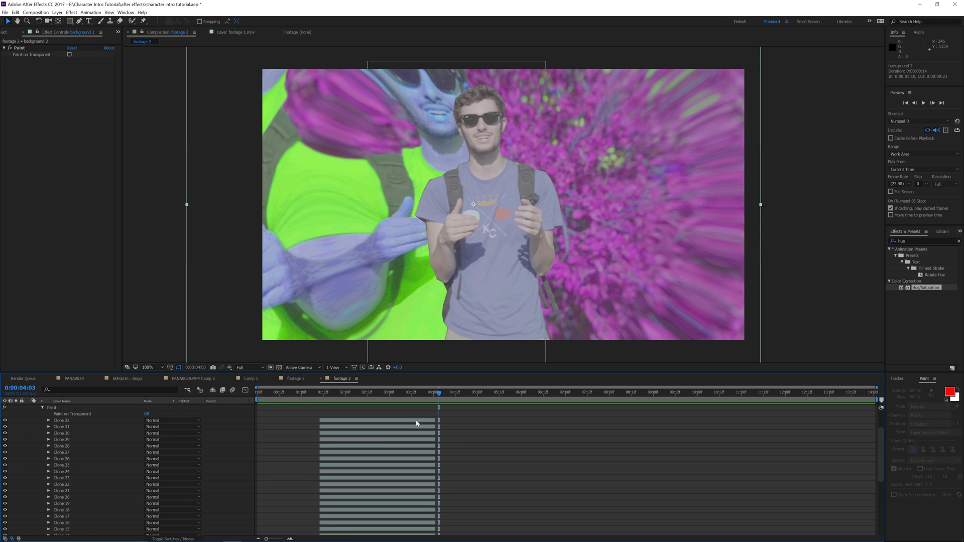
click(105, 420)
scroll(107, 442, down, 5)
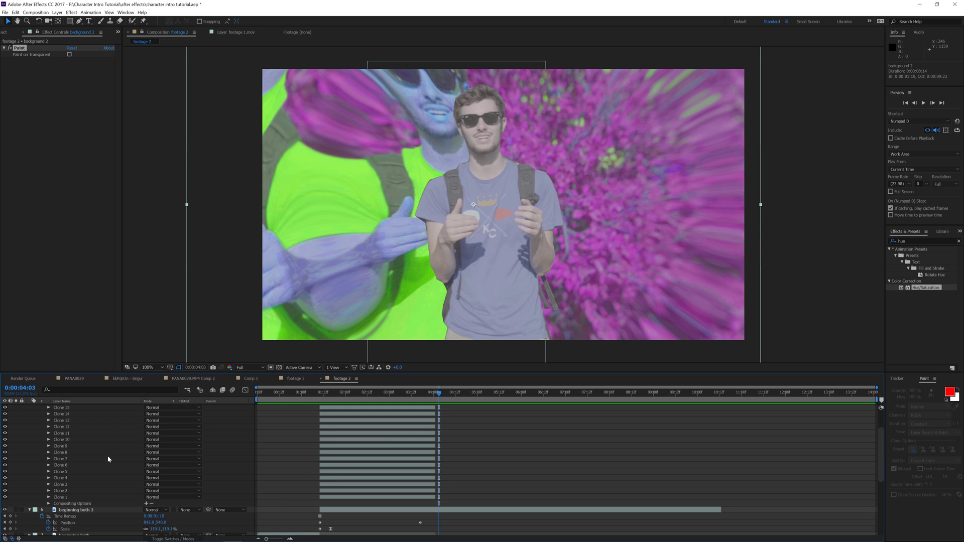
shift+click(76, 497)
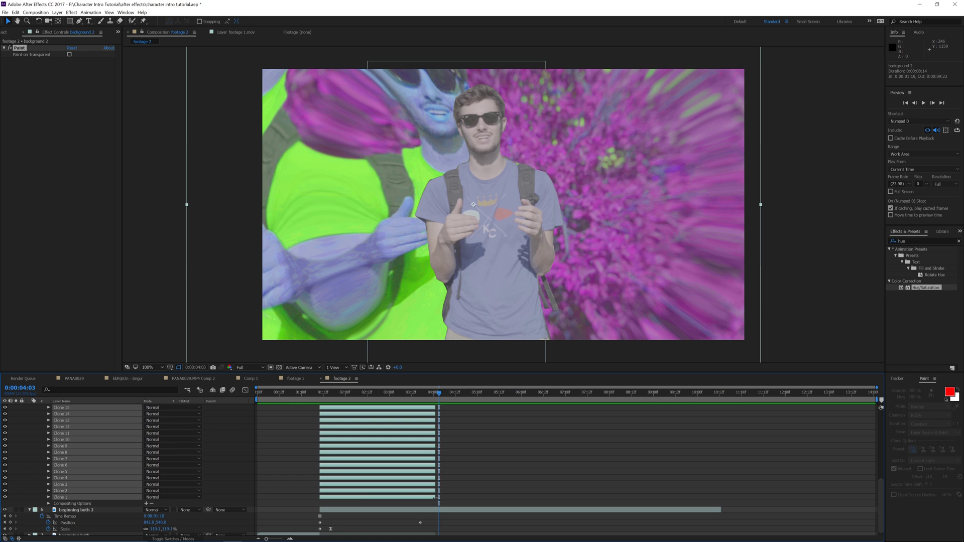
key(ctrl+z)
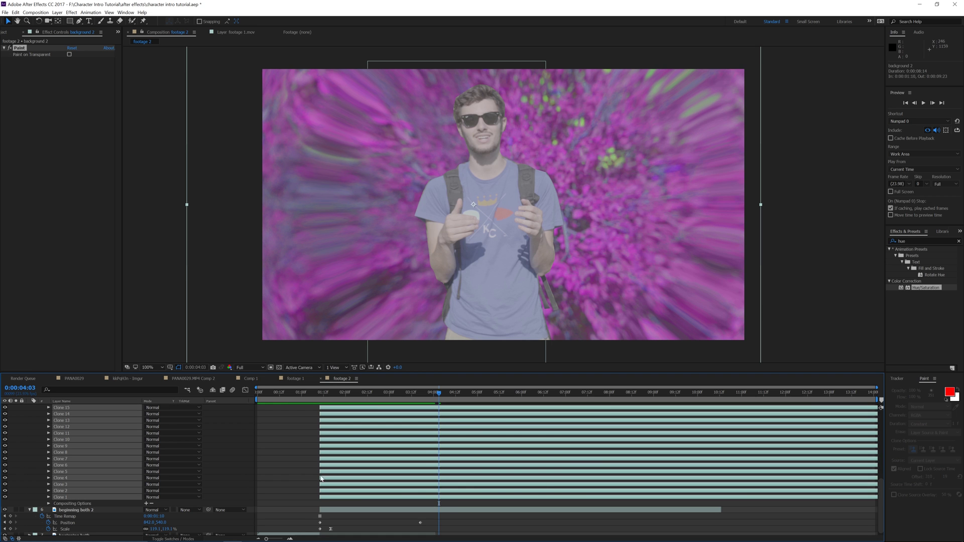
scroll(321, 478, up, 5)
key(u)
drag(342, 392, 366, 408)
At 0:00:01:10, nudge the foreground 3 cutout's anchor point slightly up-left.
click(87, 414)
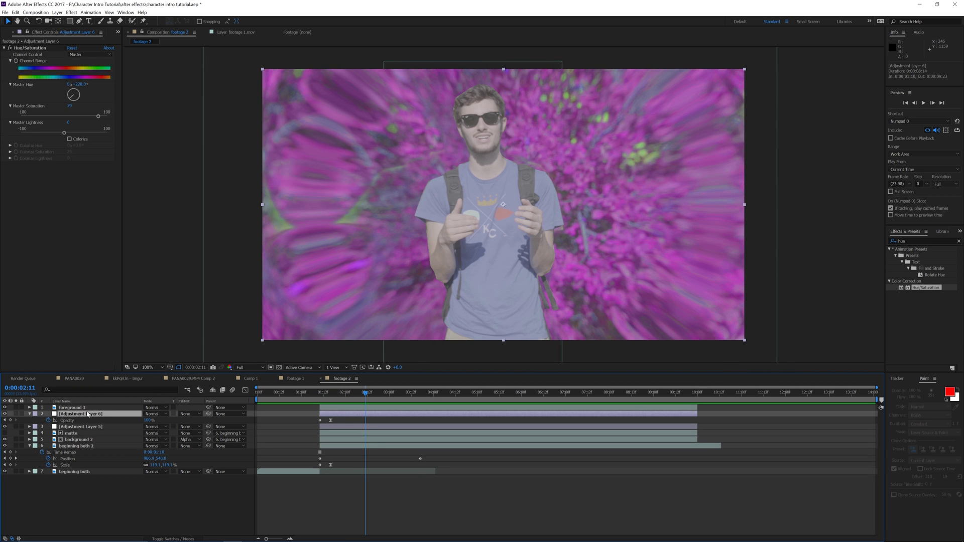
click(322, 402)
click(83, 409)
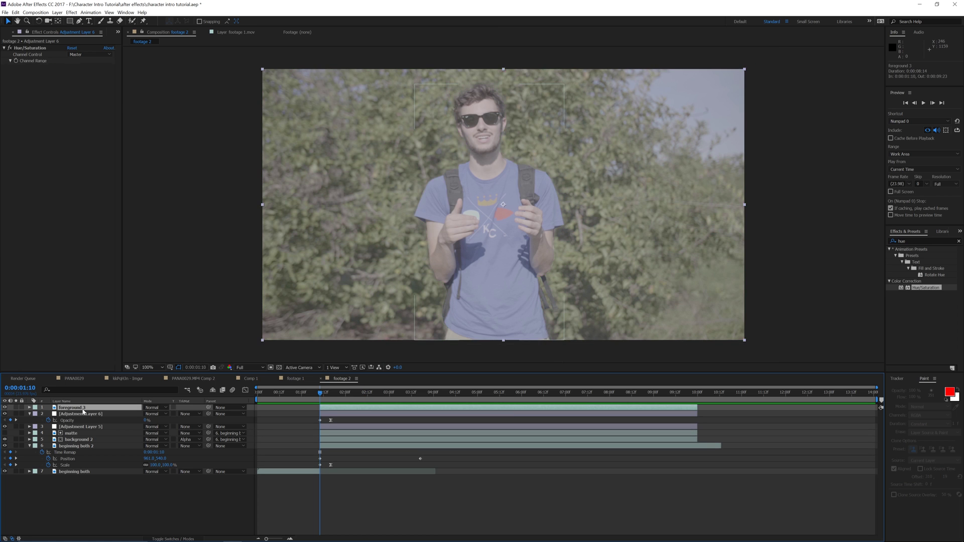
key(y)
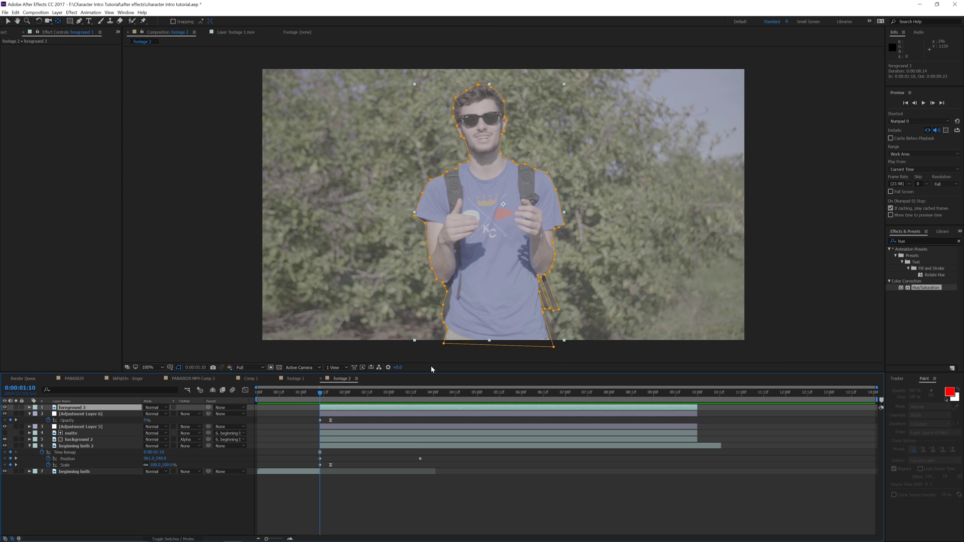
drag(504, 206, 502, 204)
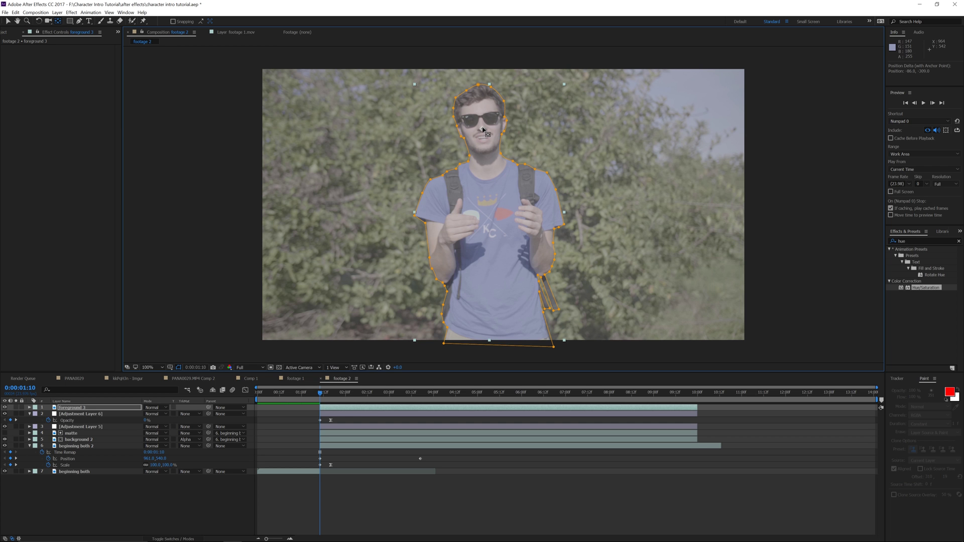
key(v)
Try rotating the cutout about 64° and scaling it larger, then undo both changes.
key(w)
drag(522, 117, 544, 190)
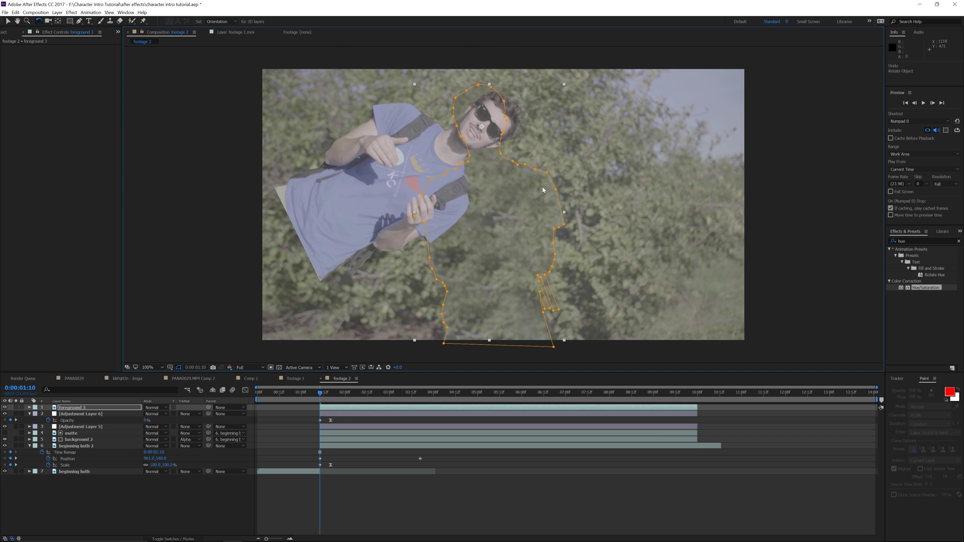
key(ctrl+z)
key(v)
drag(564, 85, 567, 334)
key(ctrl+z)
Show foreground 3's Scale, Position and animated properties at 0:00:01:16, with the timeline zoomed in.
key(s)
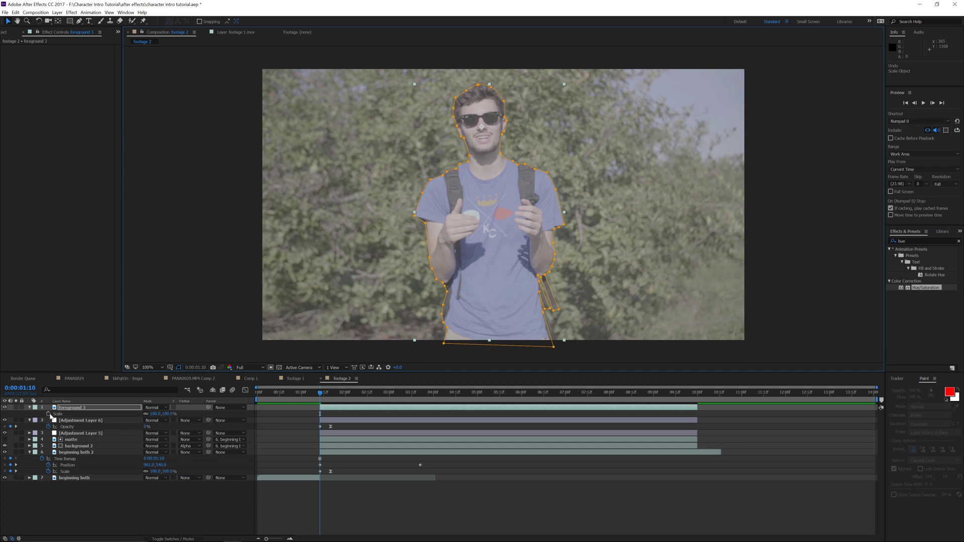
key(p)
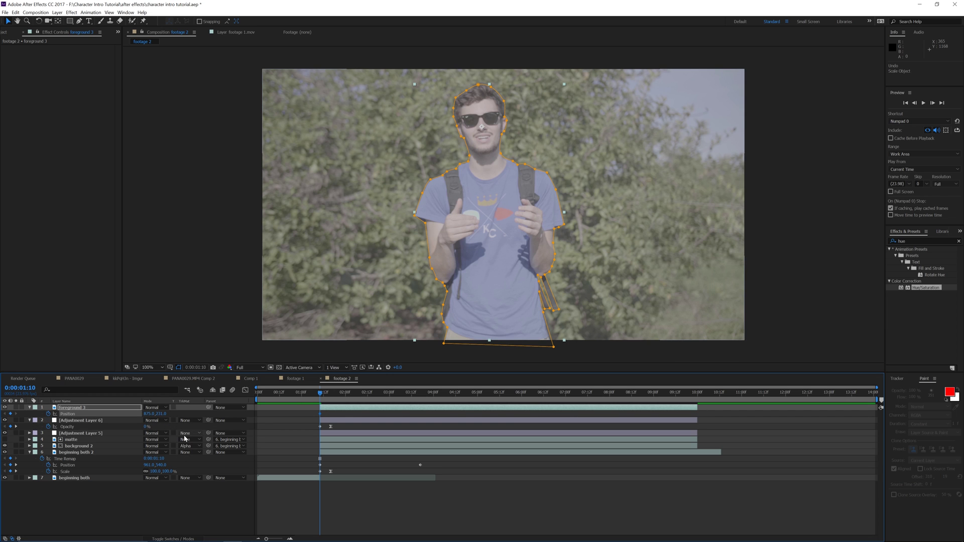
key(u)
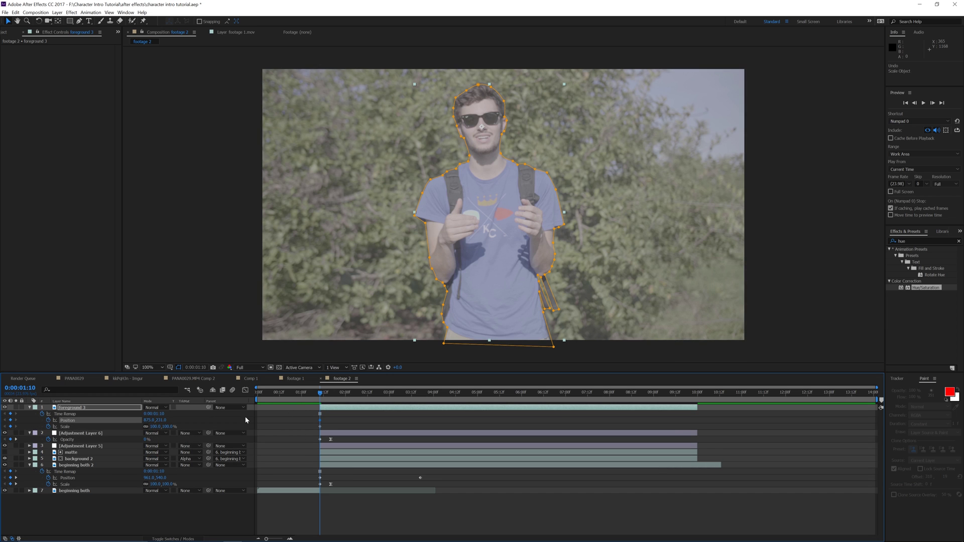
drag(321, 394, 338, 443)
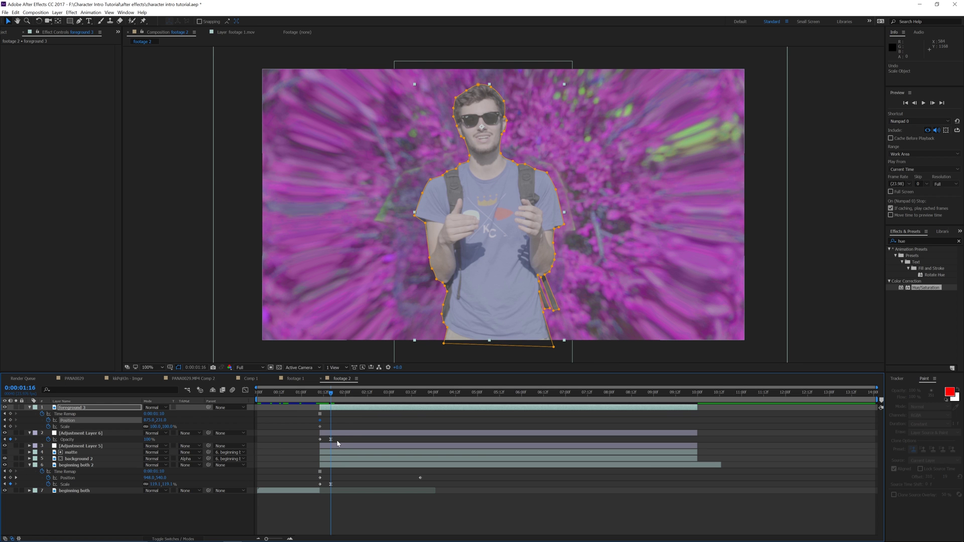
key(equal)
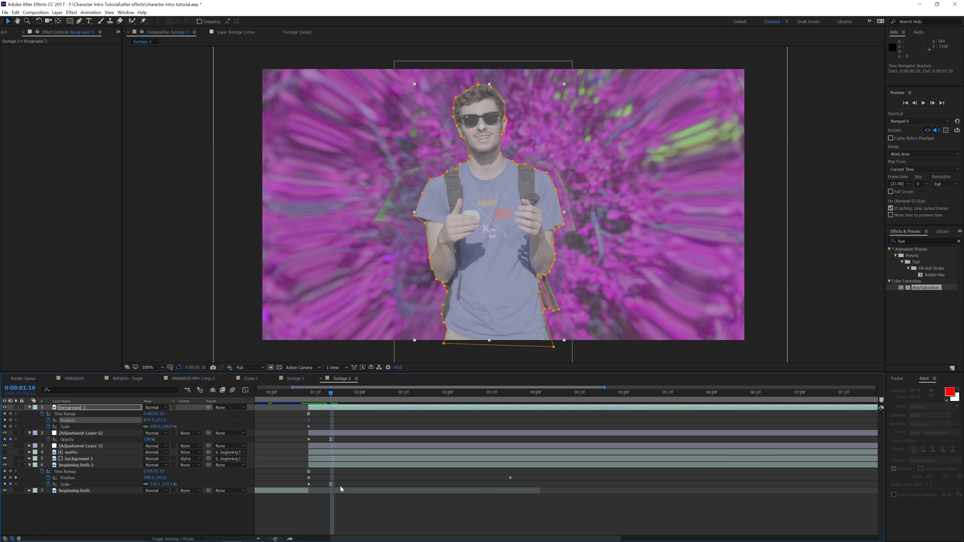
click(337, 483)
click(344, 414)
click(345, 409)
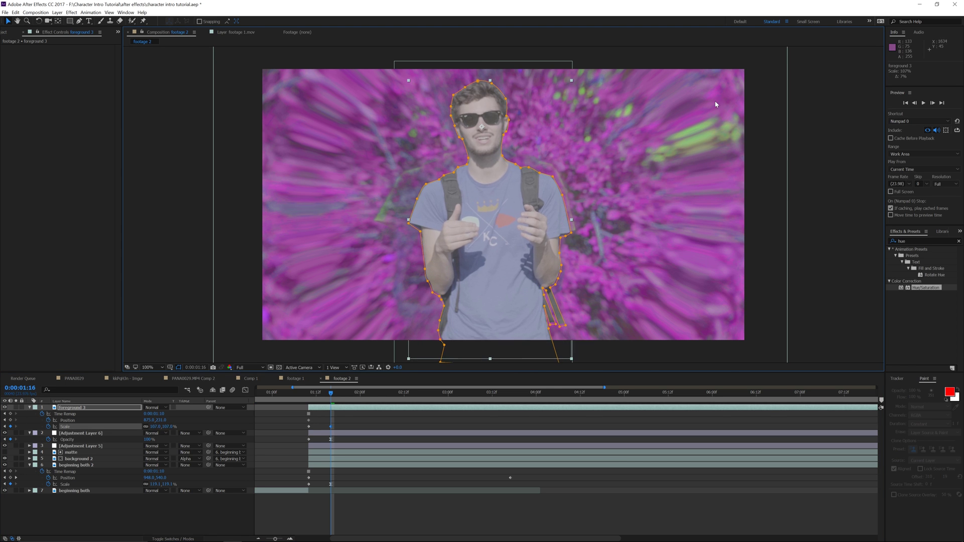
Scale the cutout man to about 144%, adjust its sideways position, and preview.
drag(565, 84, 600, 65)
drag(482, 124, 450, 133)
drag(451, 222, 469, 215)
key(space)
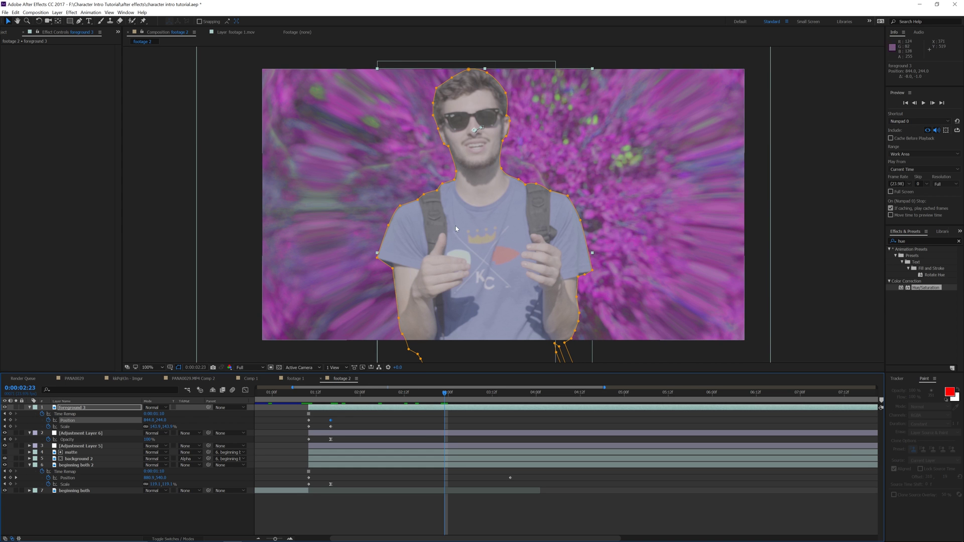
Shift the cutout right at 0:00:02:23 and Easy Ease the Position and Scale keyframes.
drag(455, 307, 486, 308)
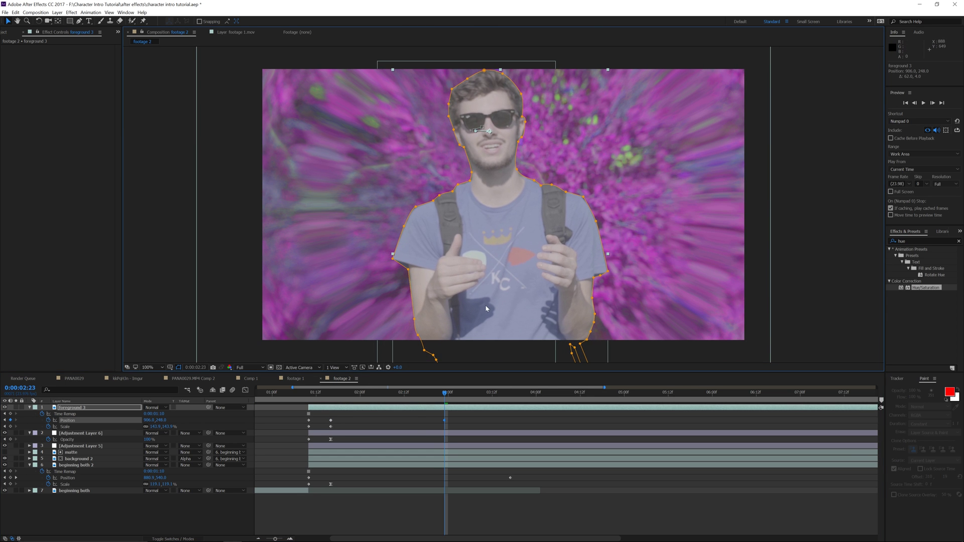
drag(473, 419, 330, 427)
right_click(331, 427)
mouse_move(372, 513)
click(232, 466)
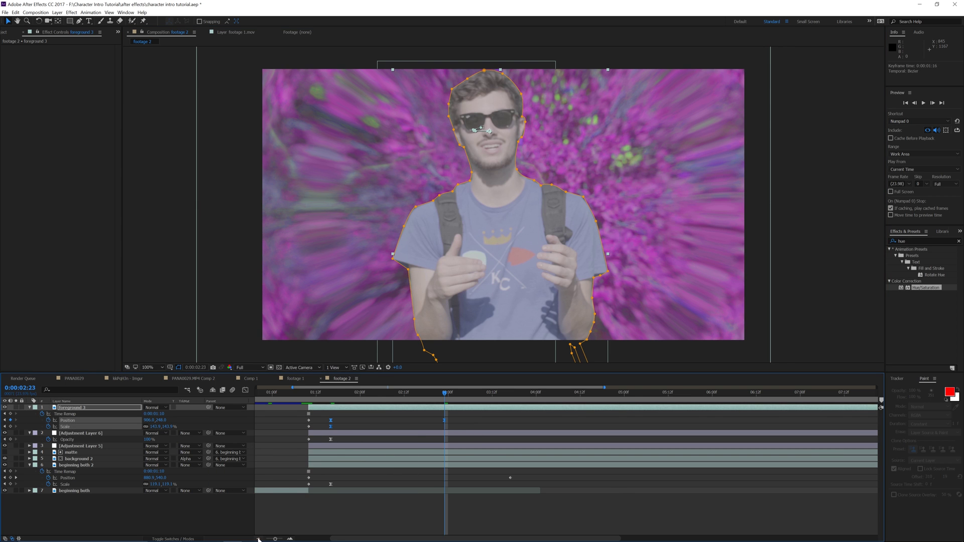
Zoom the timeline out and check the cutout at 0:00:01:16 and 0:00:02:23.
key(;)
click(331, 393)
click(387, 395)
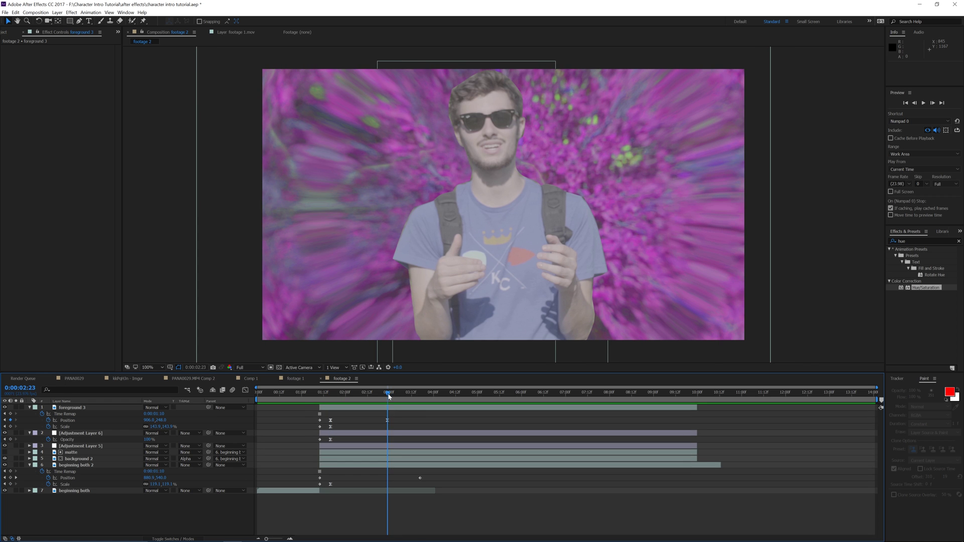
click(493, 281)
Move the cutout to about 840,244 at 0:00:01:16, and push beginning both 2 right at 0:00:03:15.
key(j)
drag(492, 282, 427, 289)
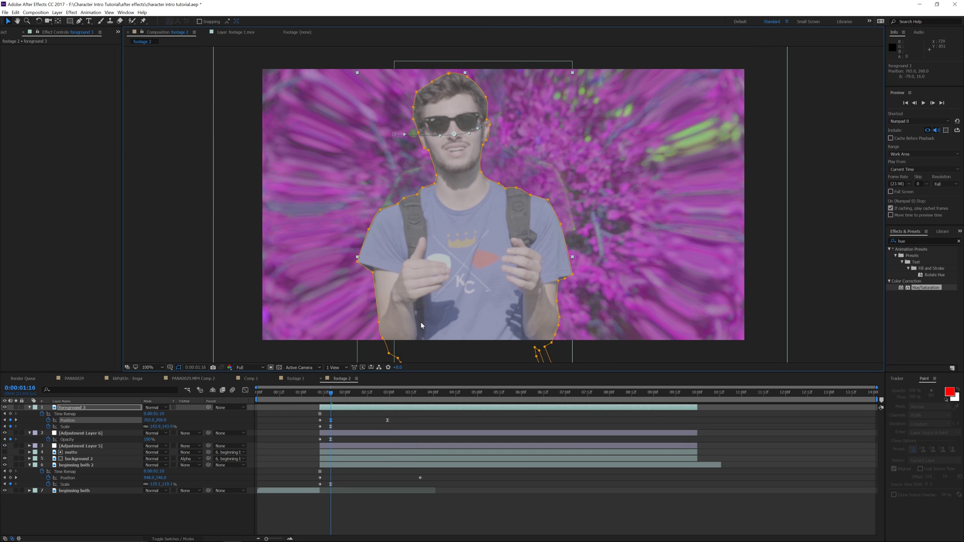
click(101, 465)
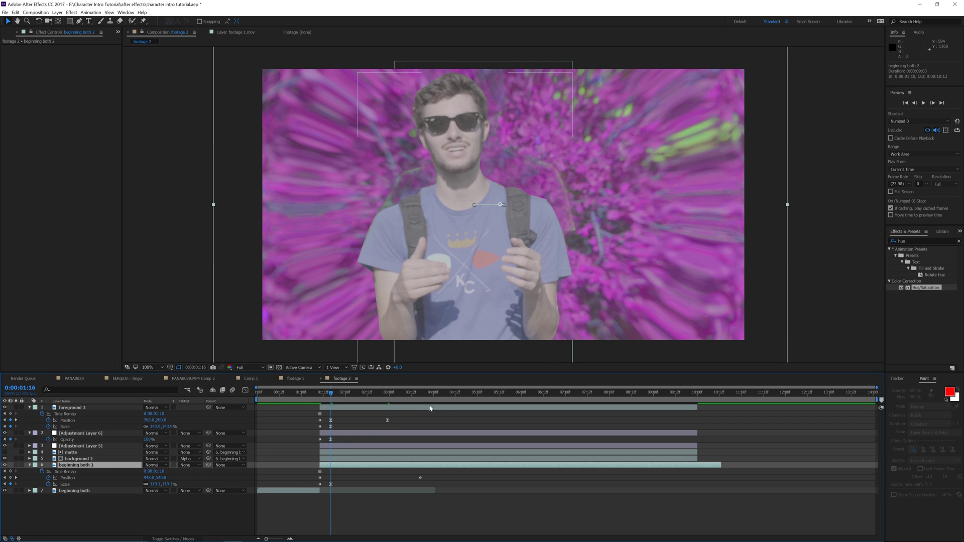
drag(332, 395, 421, 411)
drag(468, 270, 530, 271)
Preview the animation and inspect the keyframes near 0:00:01:16 on three layers.
key(space)
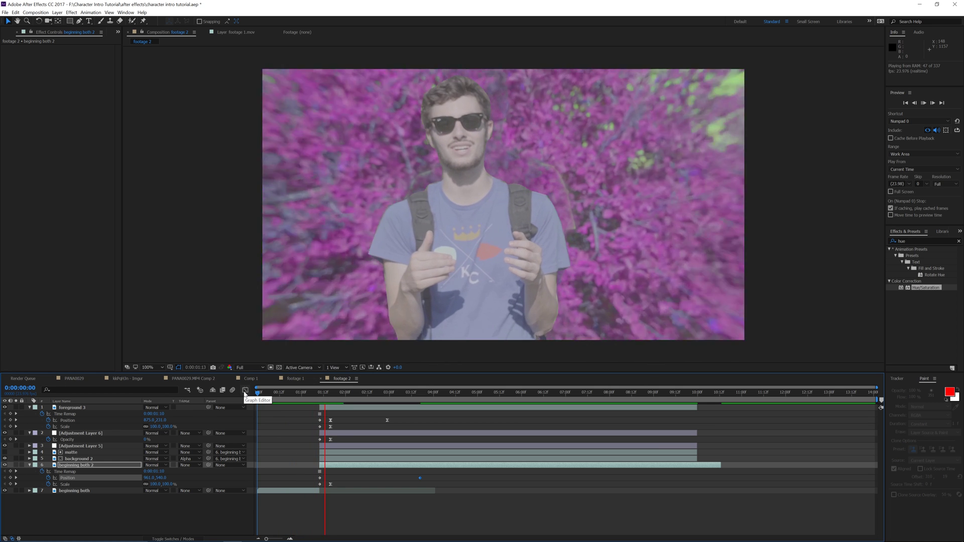
key(space)
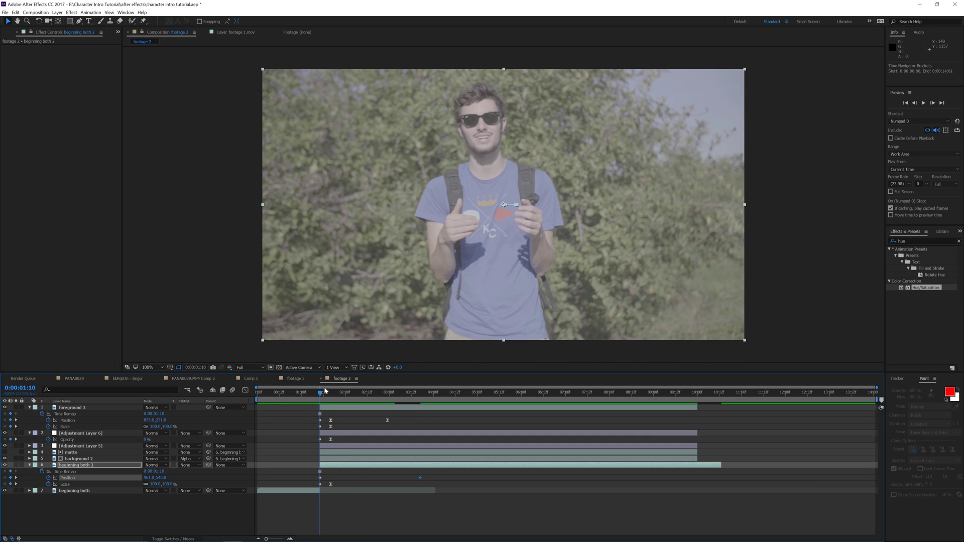
key(space)
key(space)
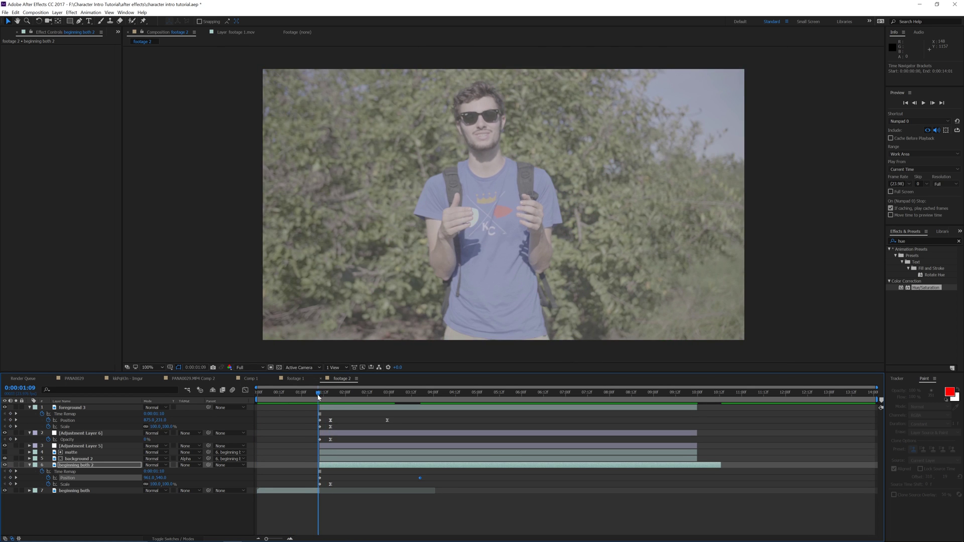
drag(341, 483, 342, 424)
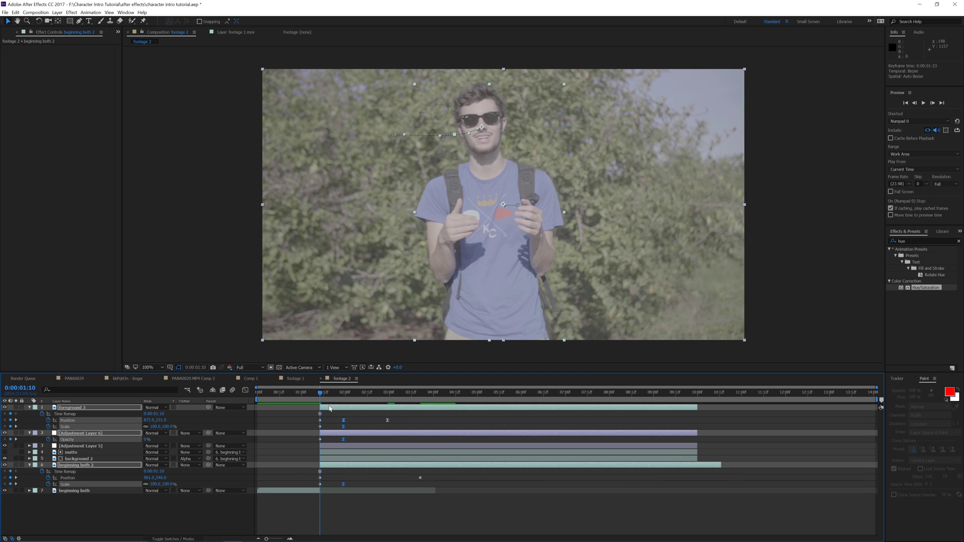
key(space)
drag(277, 394, 253, 398)
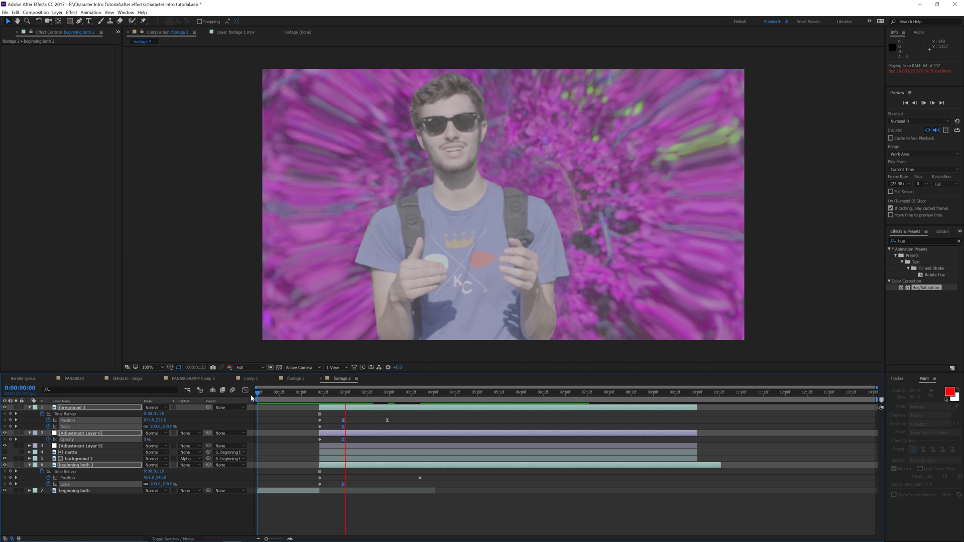
click(290, 416)
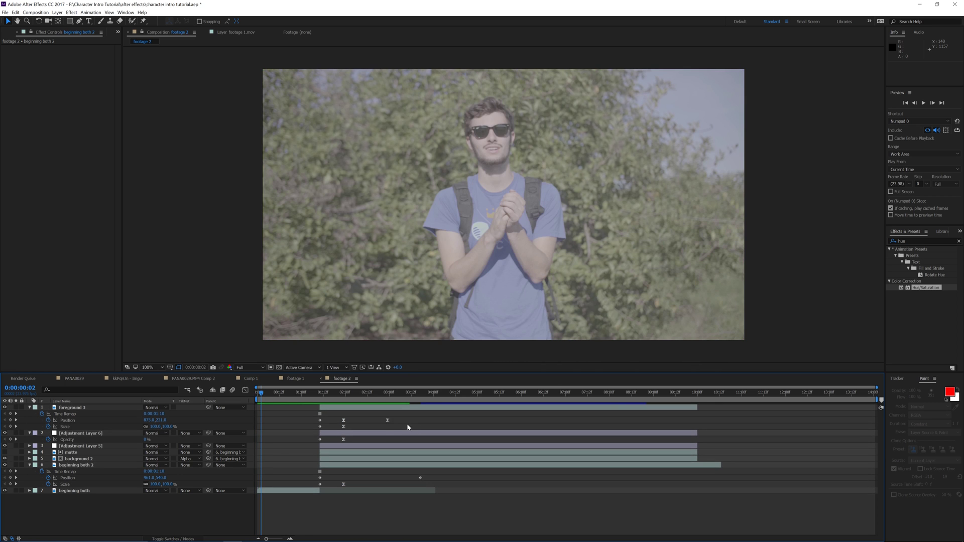
Delay foreground 3's final Position keyframe to about 0:00:04:05 and review the retimed motion.
drag(387, 421, 460, 422)
key(space)
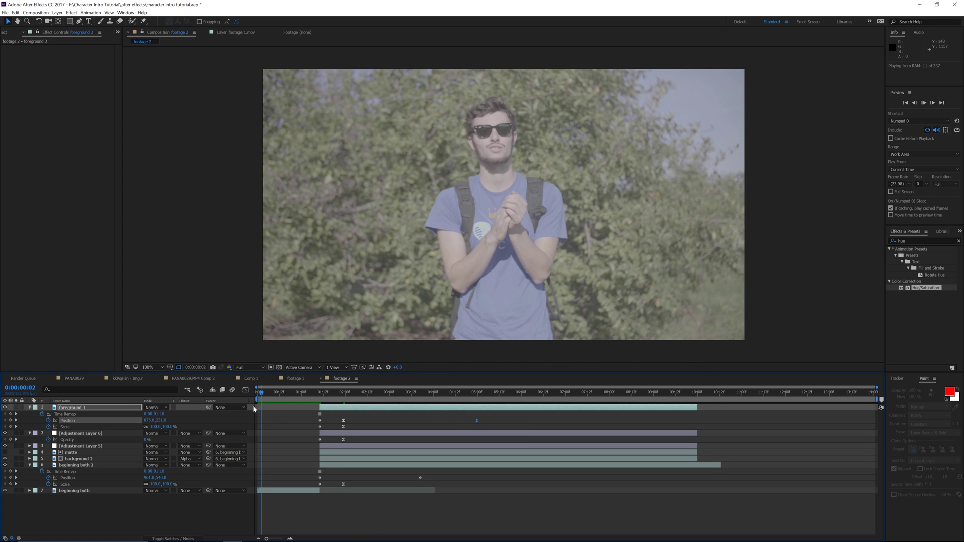
click(320, 391)
drag(320, 391, 356, 392)
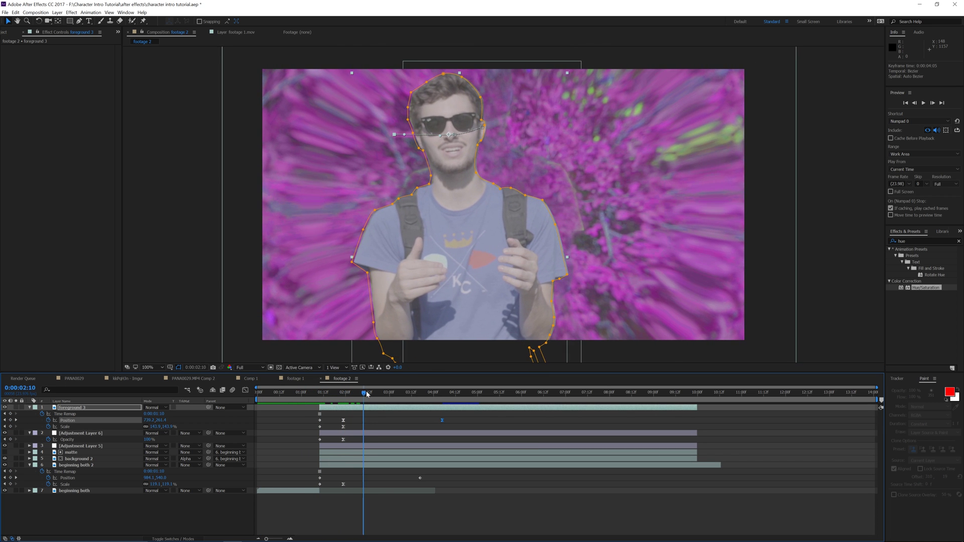
Add Rotation keyframes tilting the cutout about 12° at 0:00:01:23, then back near level at 0:00:04:05.
key(space)
key(r)
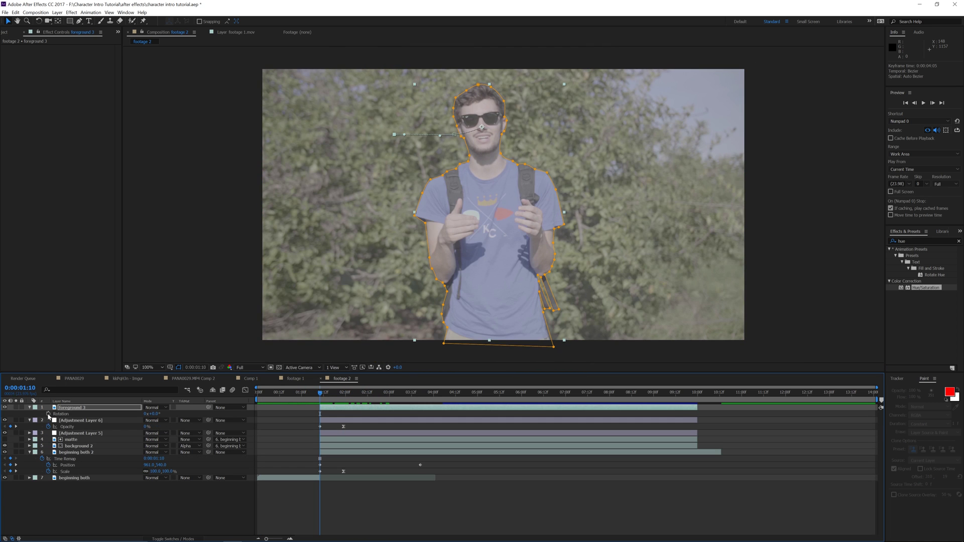
click(48, 414)
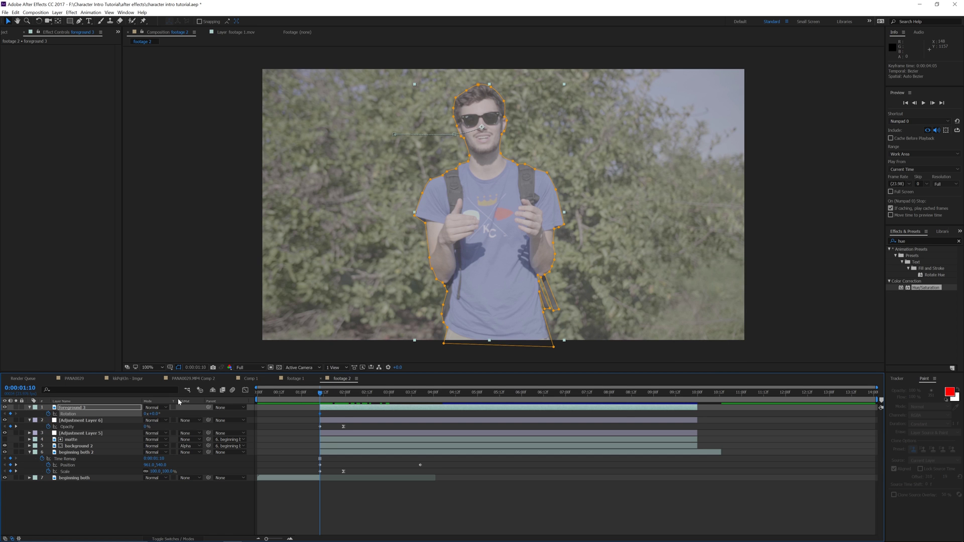
key(u)
key(k)
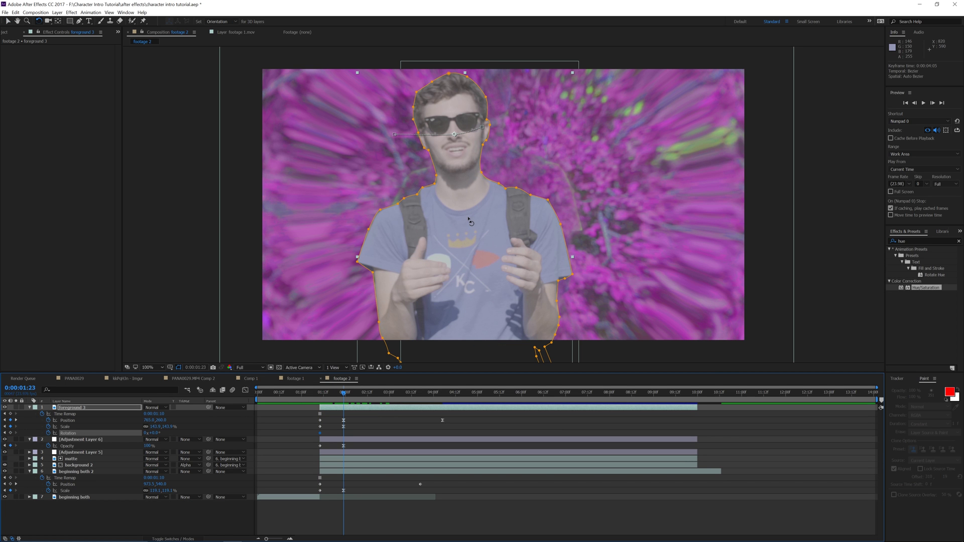
drag(461, 253, 437, 254)
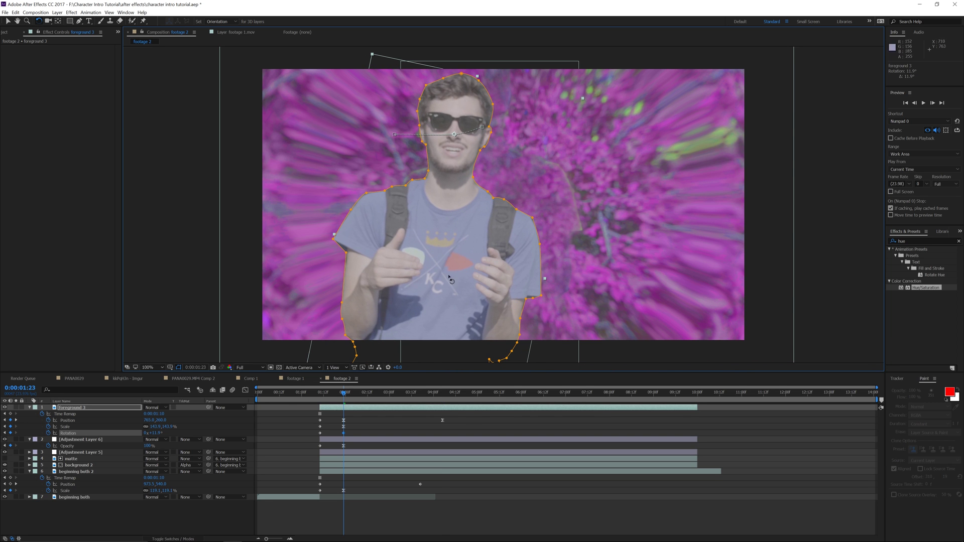
click(441, 401)
click(442, 402)
drag(402, 281, 364, 314)
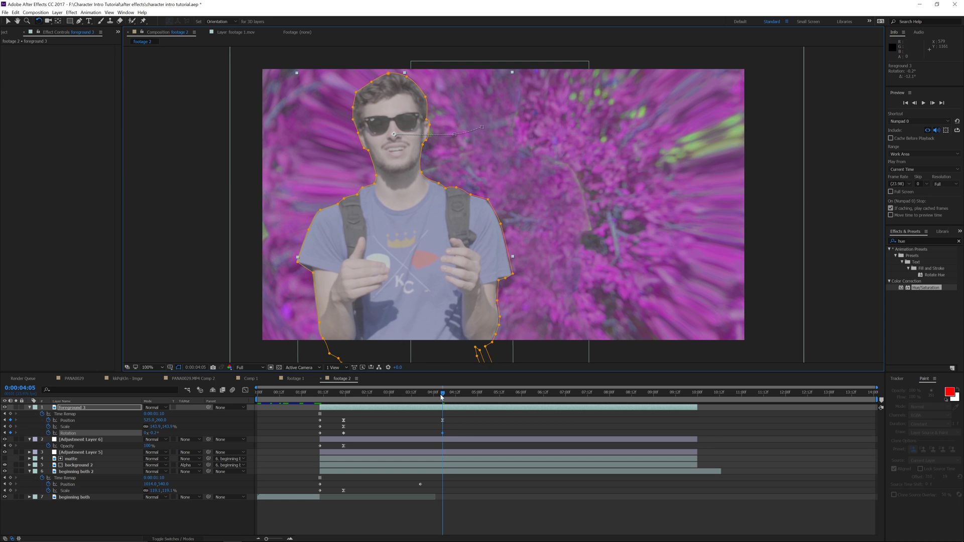
Apply Easy Ease to the rotation keyframe and preview the animation from the start.
click(344, 435)
click(344, 434)
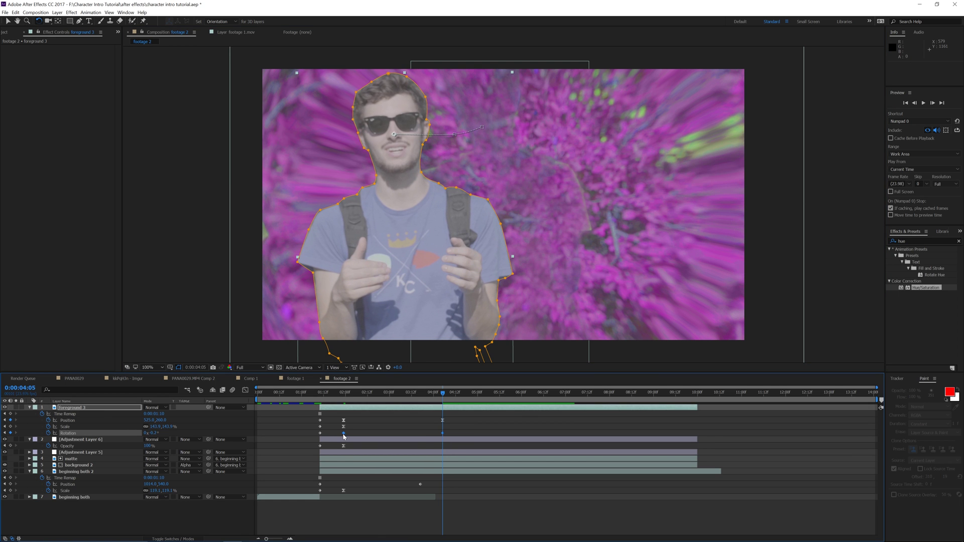
right_click(344, 433)
mouse_move(378, 521)
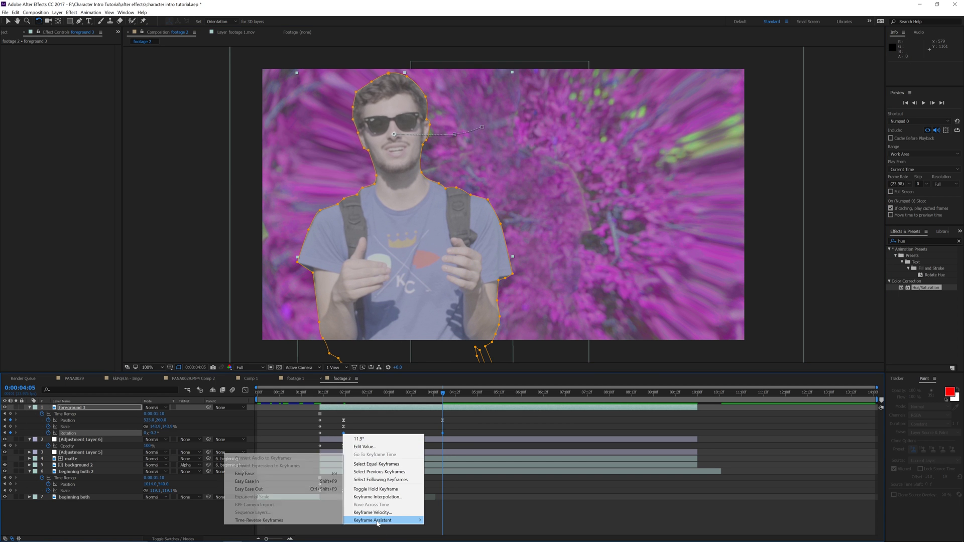
click(266, 472)
key(Home)
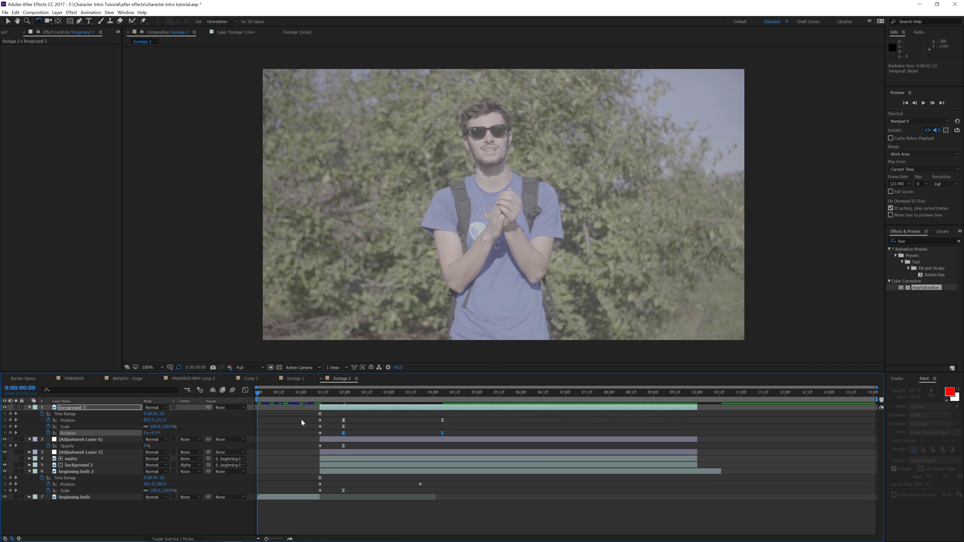
key(space)
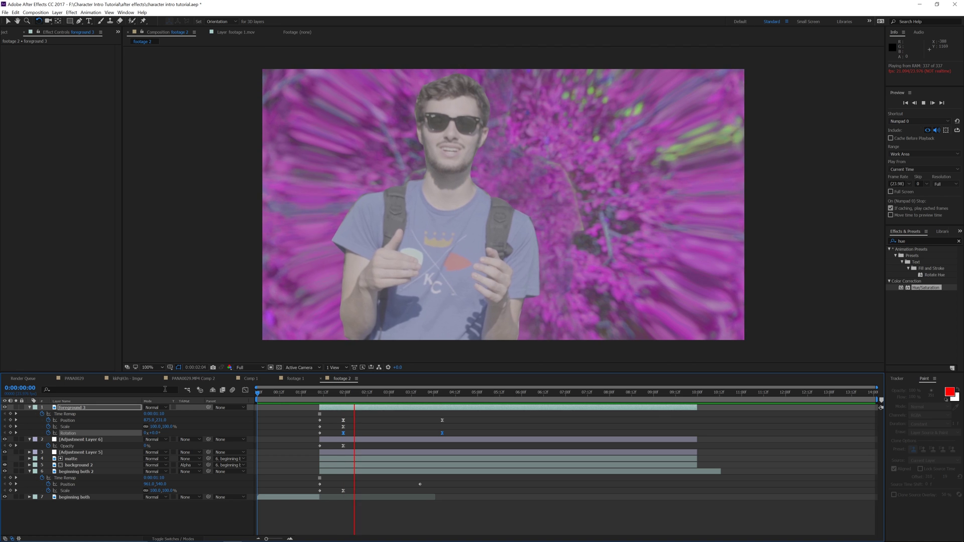
key(space)
Tilt the beginning both 2 background to -4.9° at 0:00:01:23 and preview from the start.
key(i)
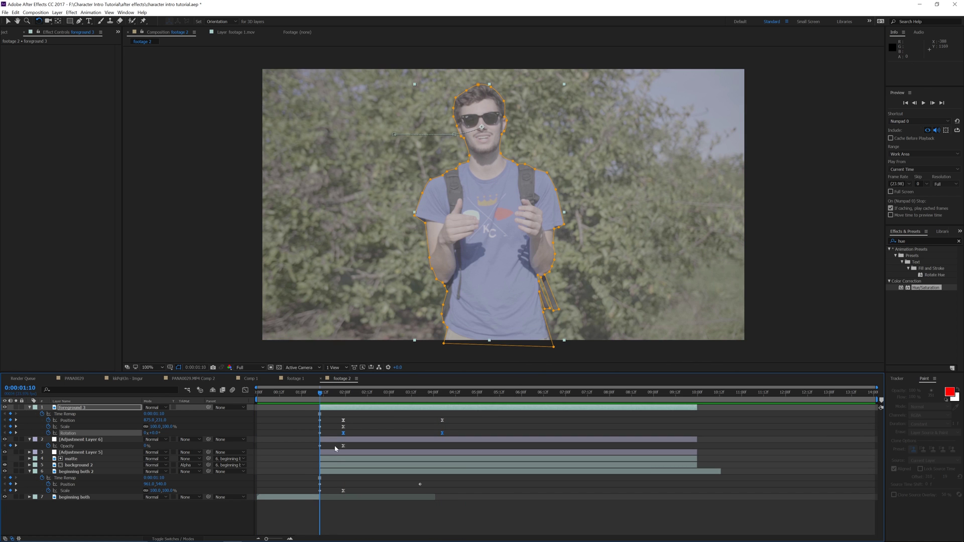
click(75, 471)
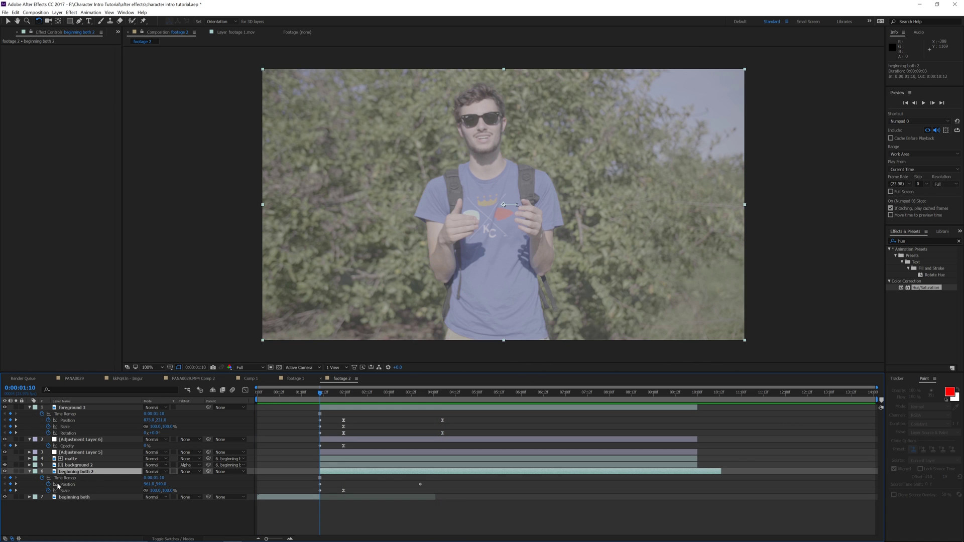
key(r)
key(u)
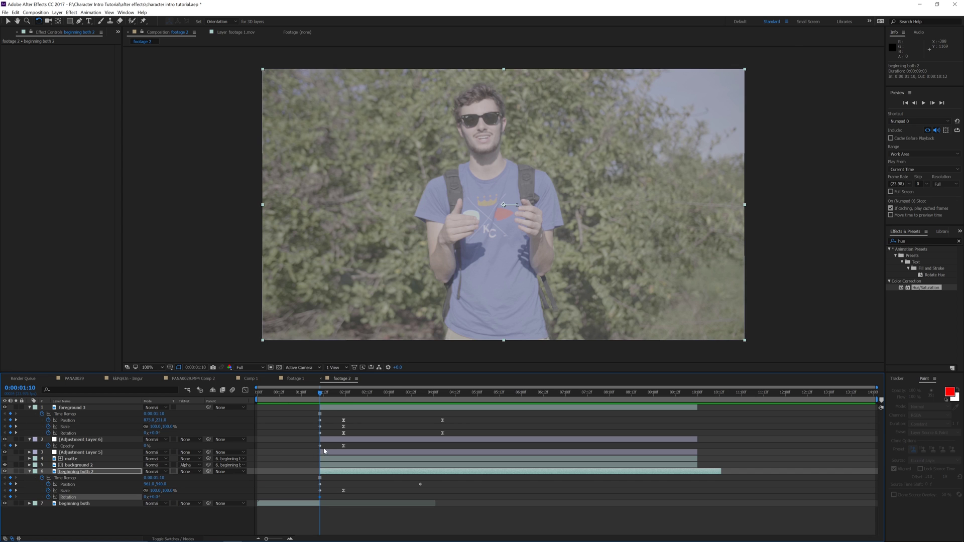
click(345, 397)
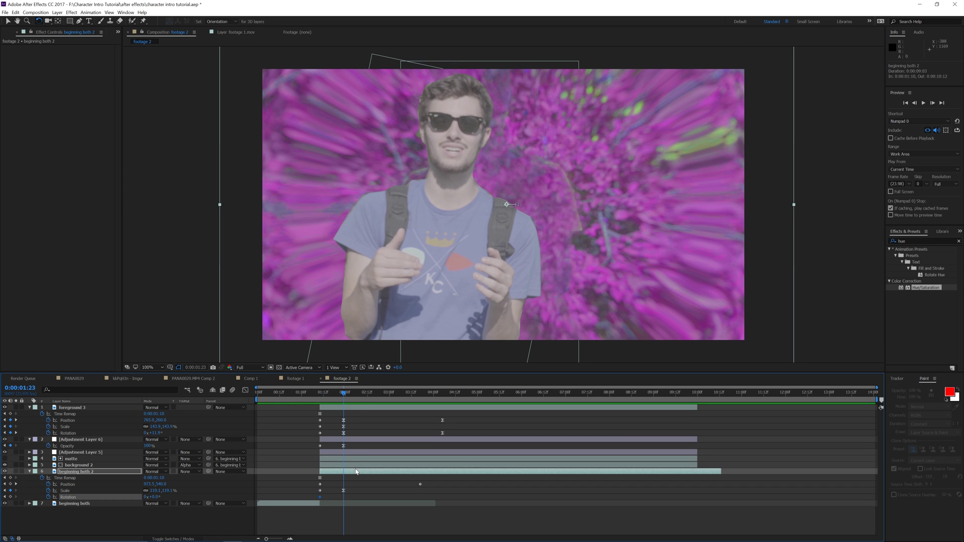
drag(543, 268, 246, 340)
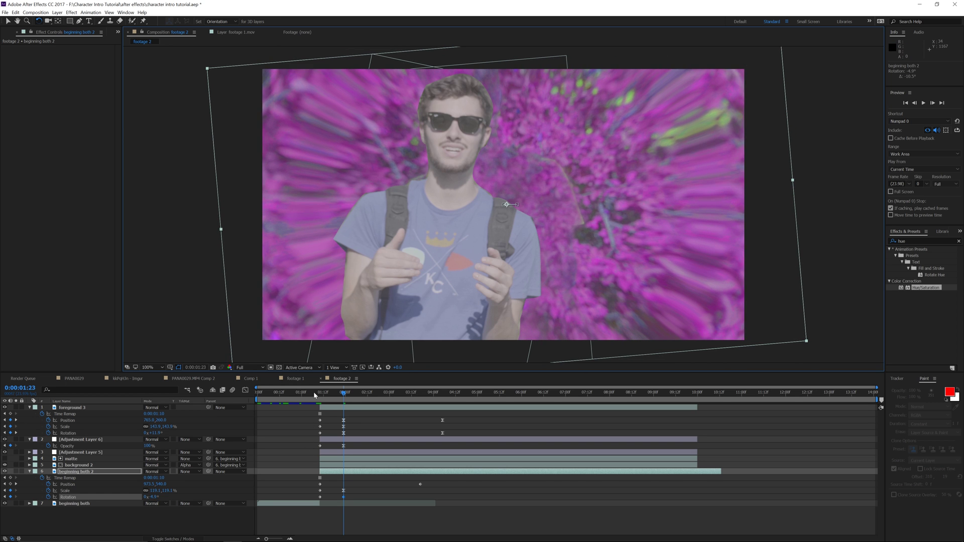
key(Home)
key(space)
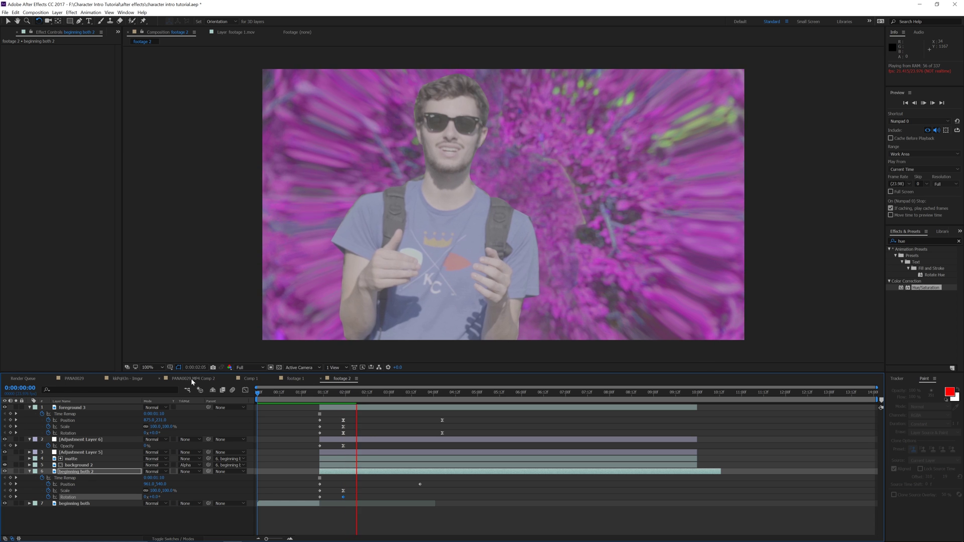
Rotate the background the opposite way at 0:00:03:17 and select its rotation keyframes for easing.
click(422, 402)
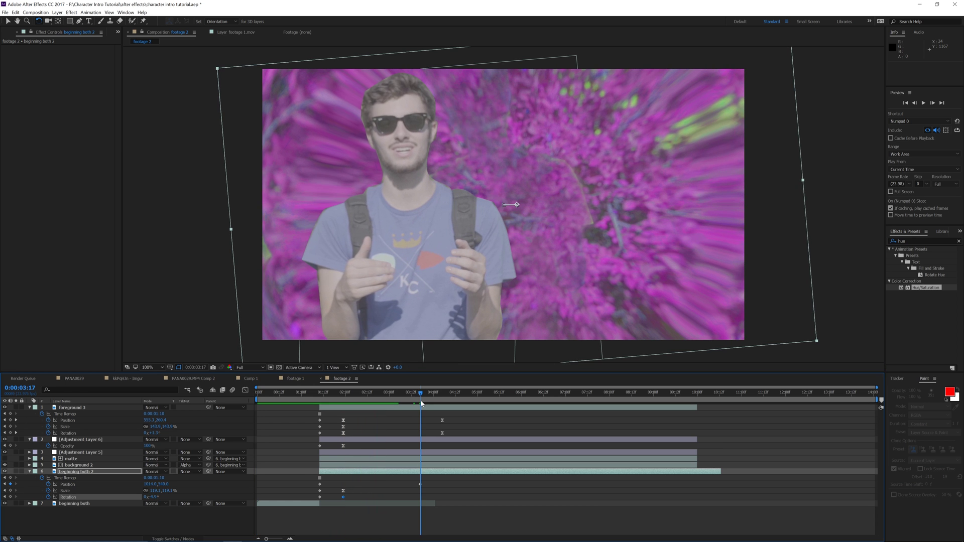
drag(580, 217, 577, 227)
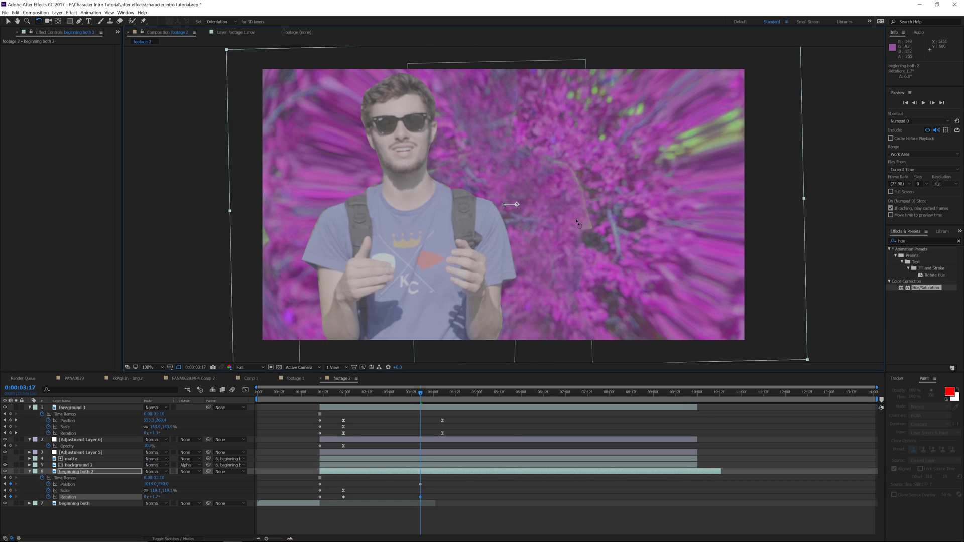
drag(431, 497, 334, 498)
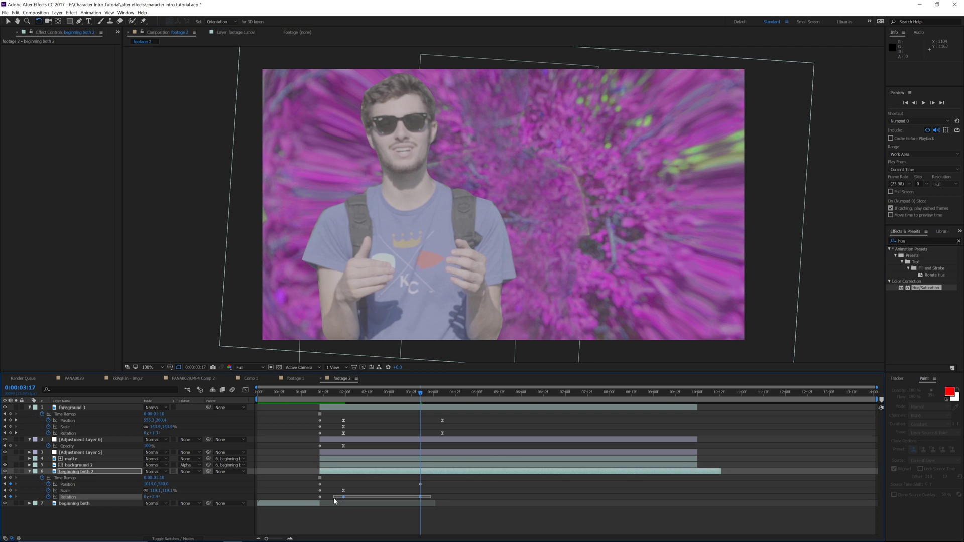
right_click(344, 499)
mouse_move(387, 493)
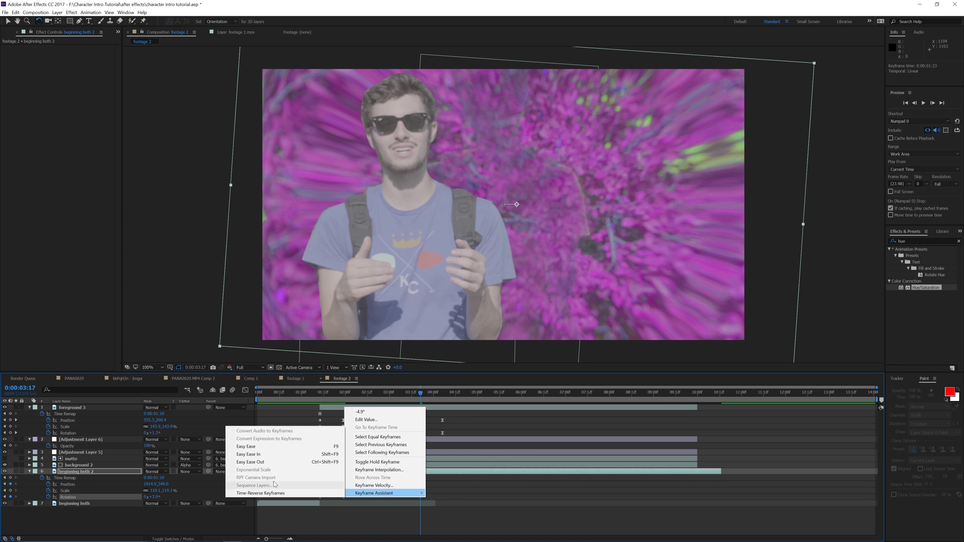
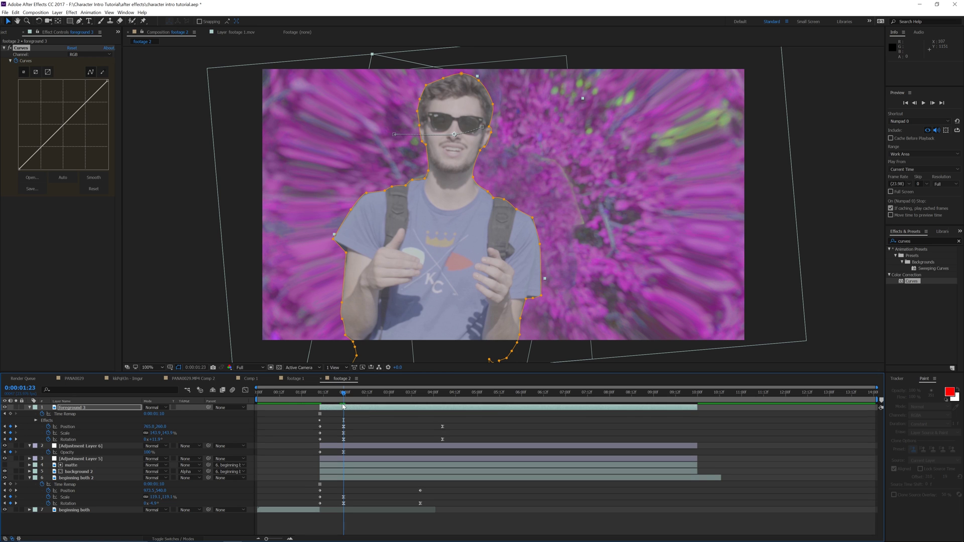
Bend the RGB curve into a strong contrast S-curve, then adjust the Red channel curve.
drag(33, 155, 33, 165)
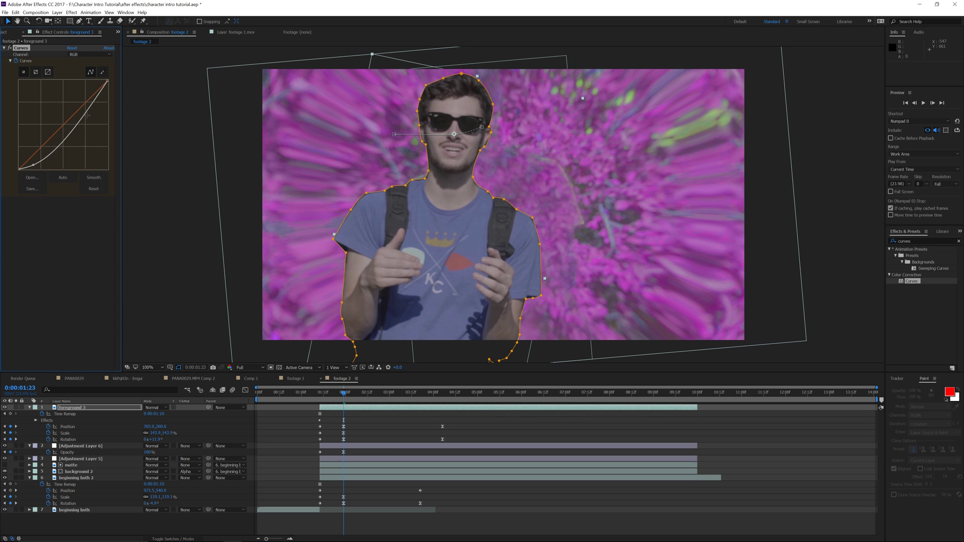
drag(92, 106, 79, 90)
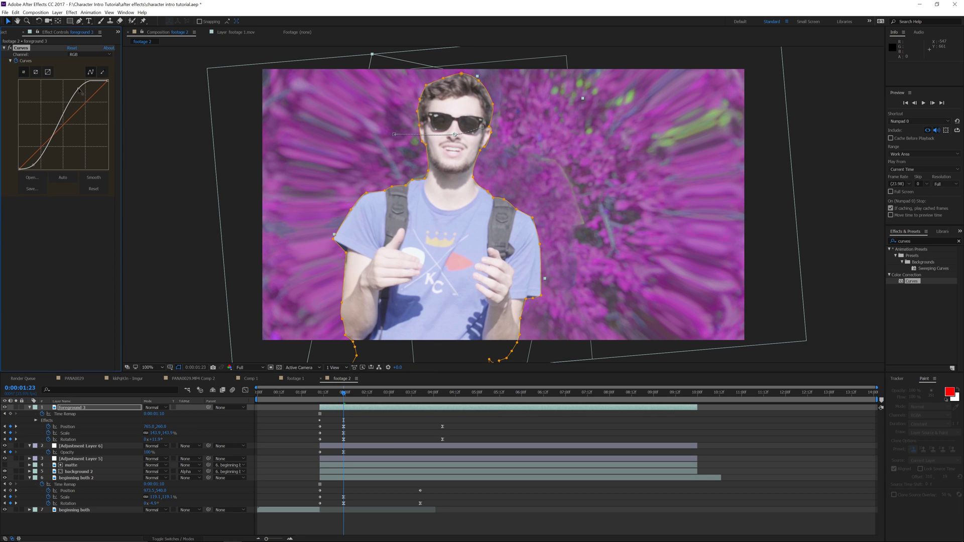
click(91, 54)
click(75, 60)
drag(88, 93, 85, 89)
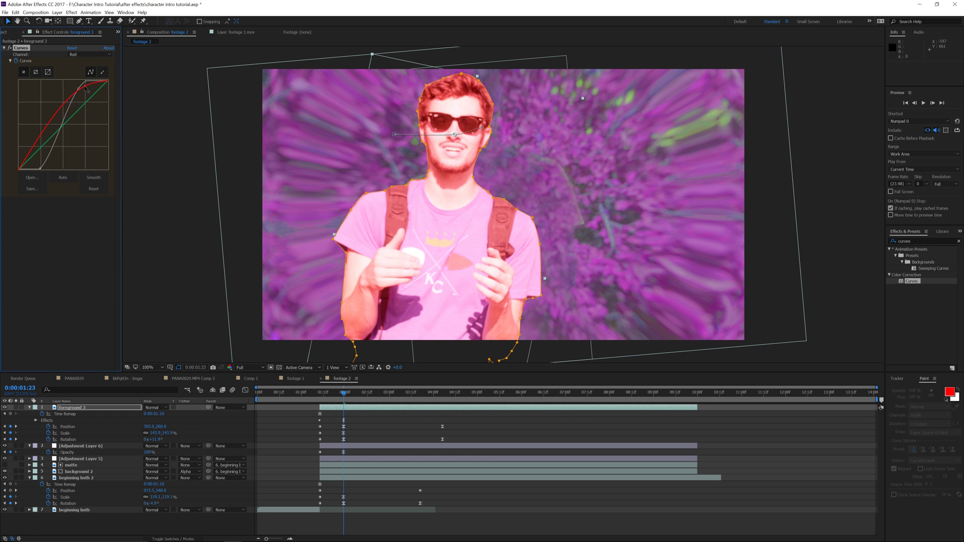
drag(53, 121, 33, 134)
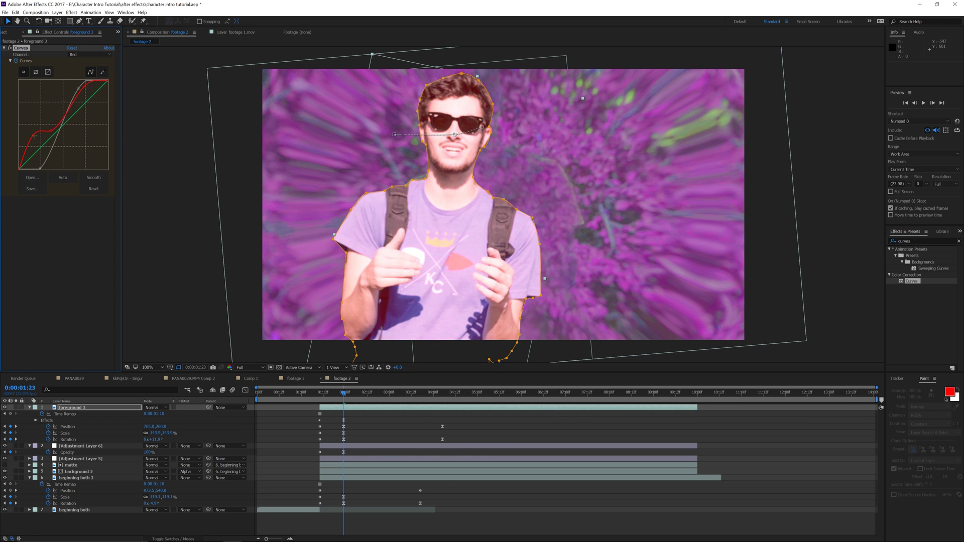
Lower the Green channel curve toward magenta, then flatten it back toward neutral.
click(90, 54)
click(83, 77)
drag(86, 104, 73, 119)
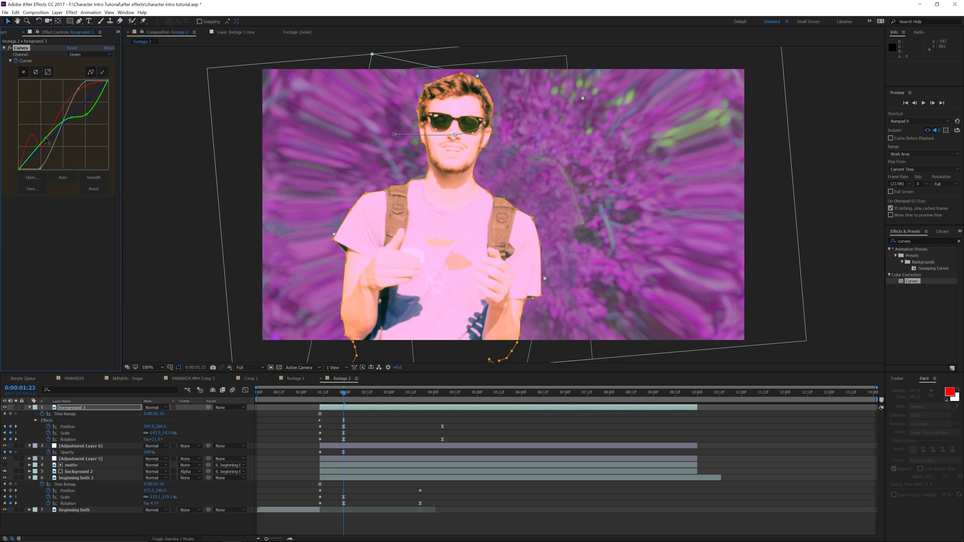
drag(44, 137, 13, 146)
drag(74, 119, 12, 126)
Pull the Blue channel curve down to warm the man, and widen the curves graph.
click(92, 55)
click(82, 86)
drag(75, 112, 79, 124)
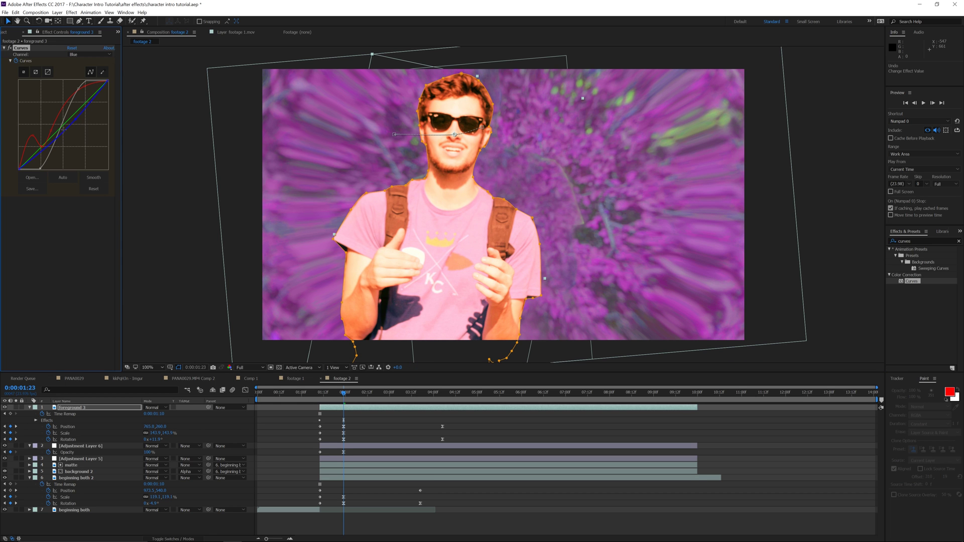
drag(61, 130, 59, 129)
drag(121, 201, 184, 201)
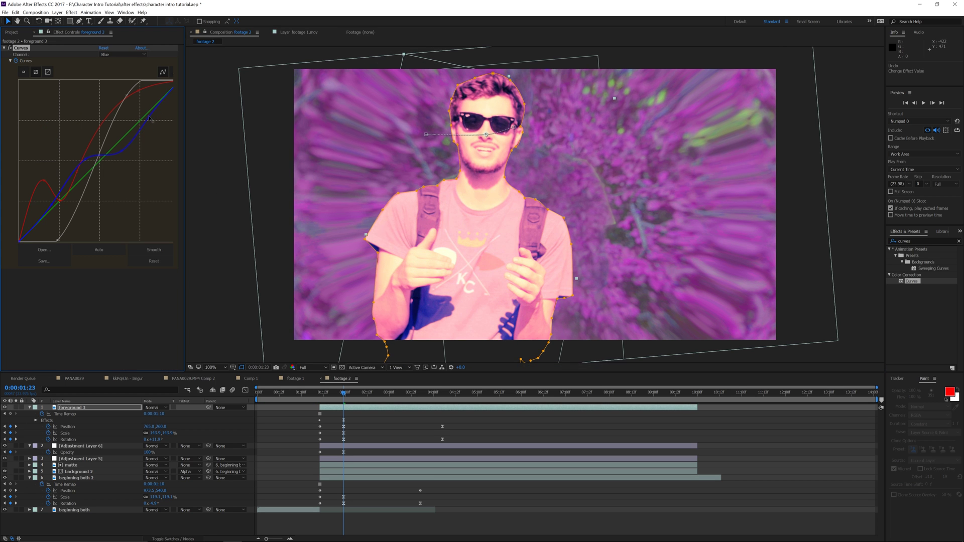
Steepen the Blue curve, Easy Ease foreground 3's Curves keyframe, and preview from the start.
drag(136, 105, 132, 103)
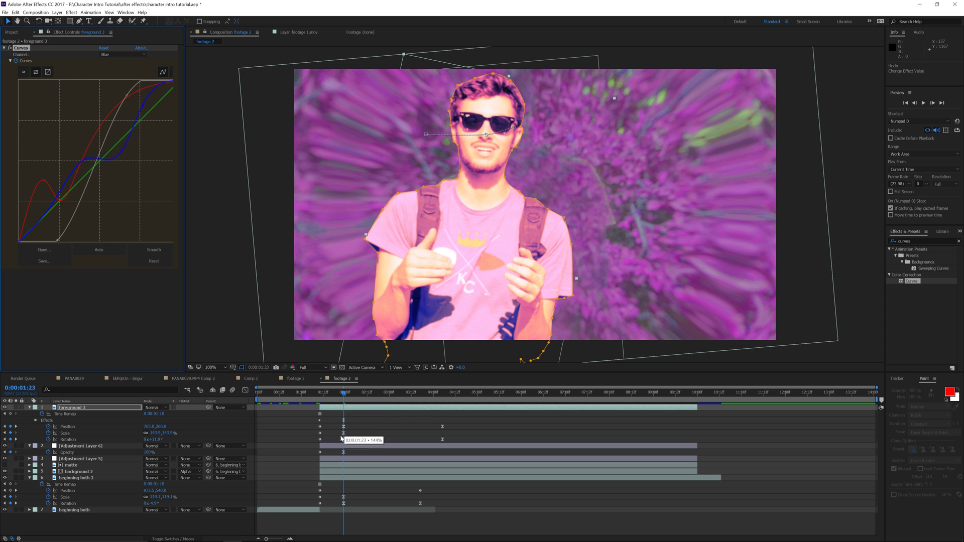
click(89, 410)
click(36, 420)
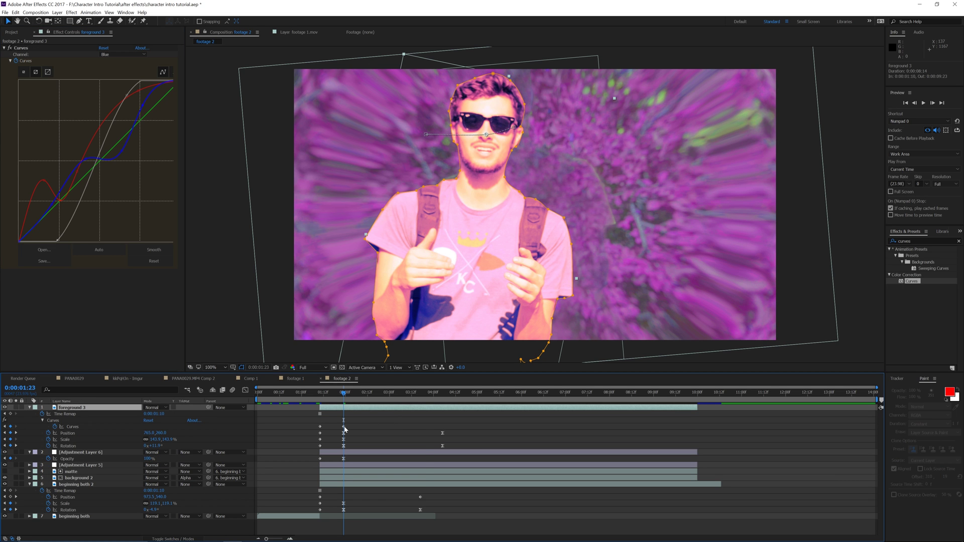
right_click(344, 429)
mouse_move(381, 513)
click(281, 466)
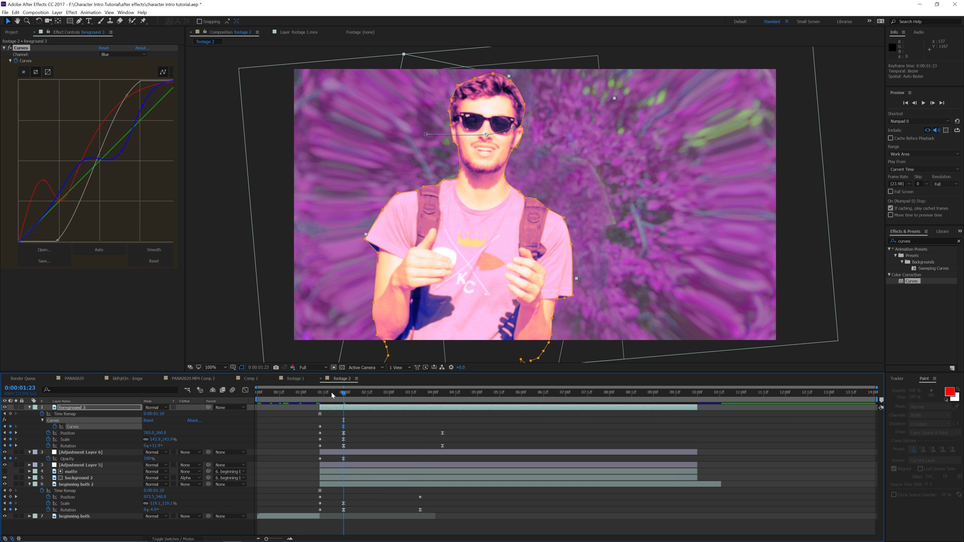
key(Home)
key(space)
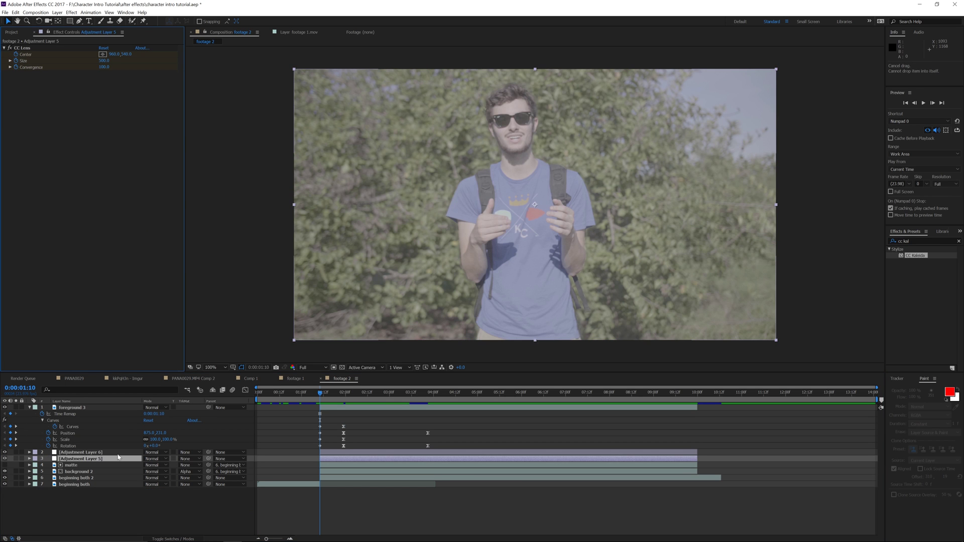
Apply CC Kaleida to Adjustment Layer 6, scrub to check it, then delete it.
drag(920, 255, 137, 454)
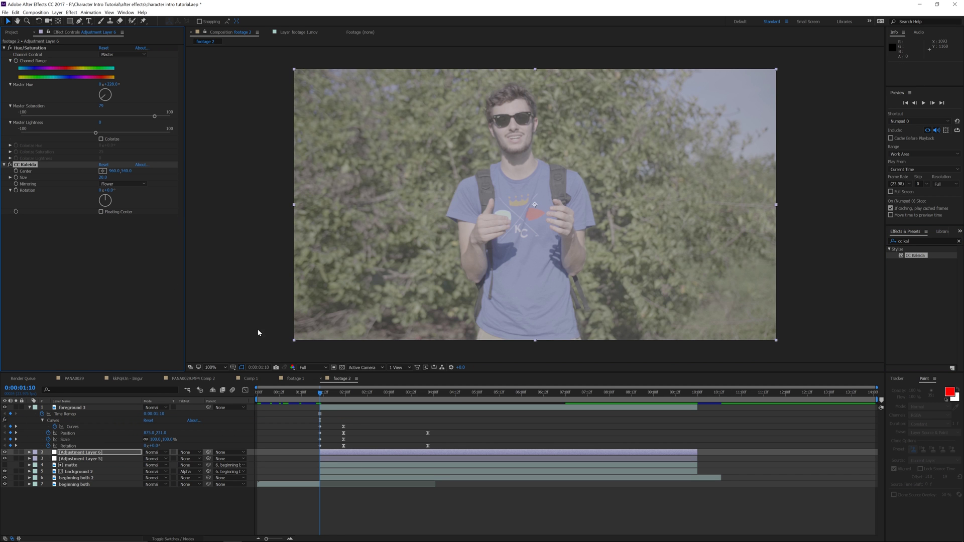
click(327, 396)
drag(327, 395, 348, 398)
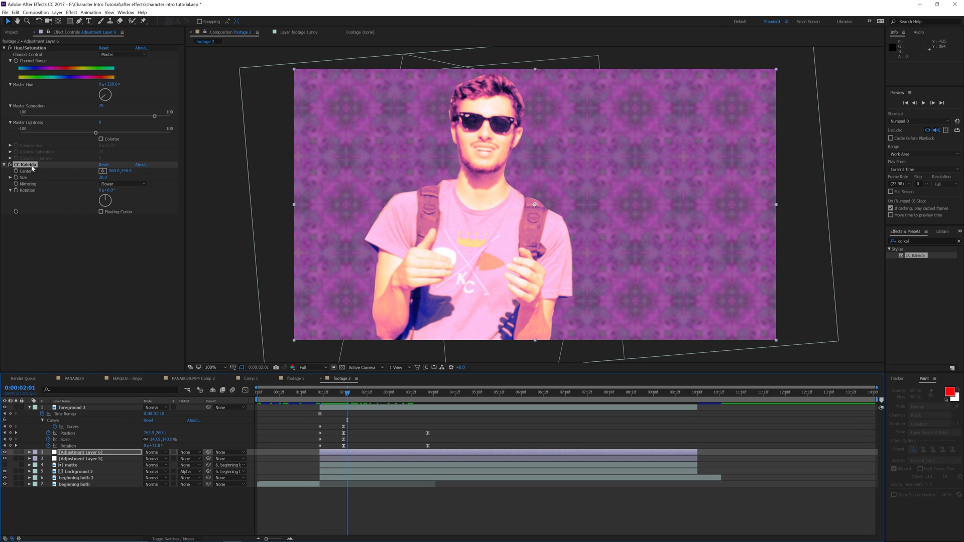
key(Delete)
Search Effects & Presets for 'fast' and pick up Fast Box Blur.
click(923, 241)
text(fast)
drag(921, 294, 94, 157)
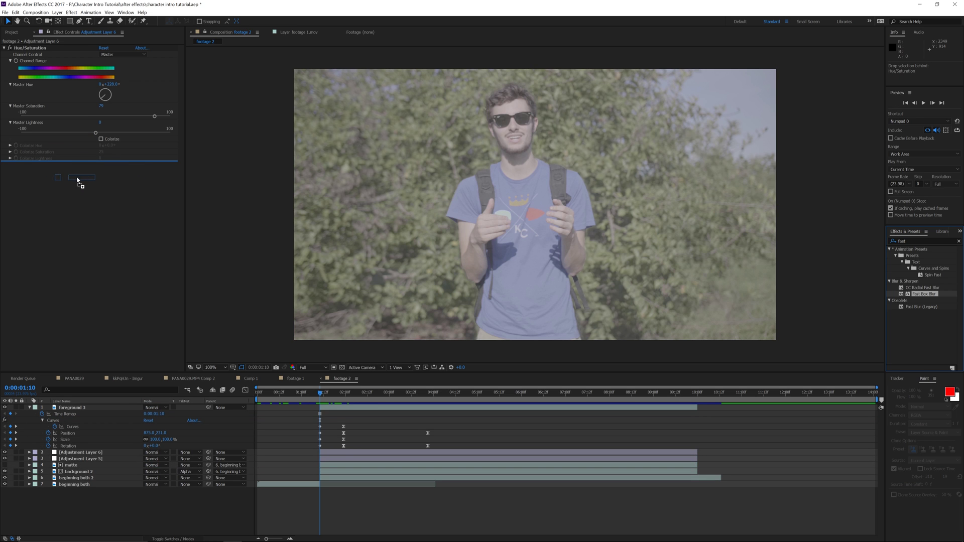
Add Fast Box Blur to Adjustment Layer 6 and scrub later frames to check the blur.
drag(74, 184, 82, 196)
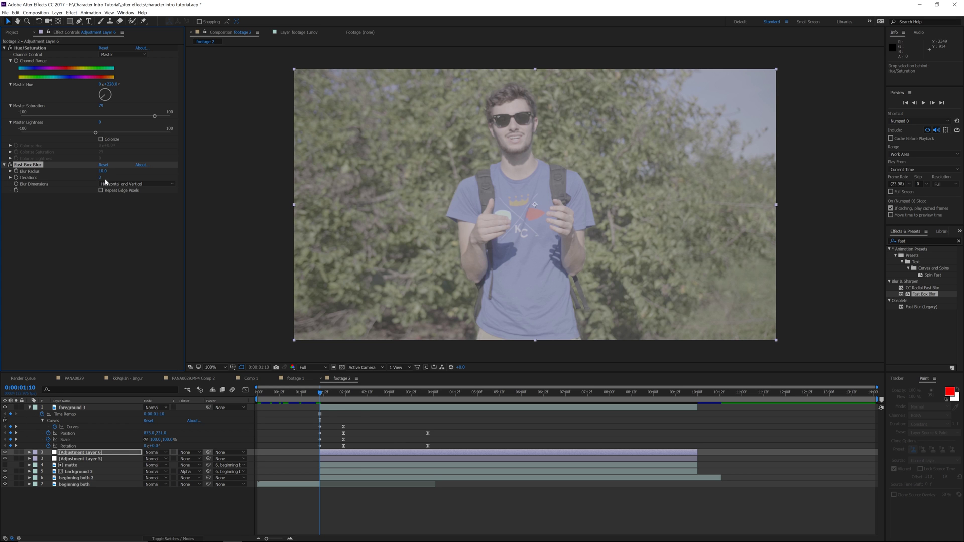
click(330, 396)
drag(330, 398, 385, 396)
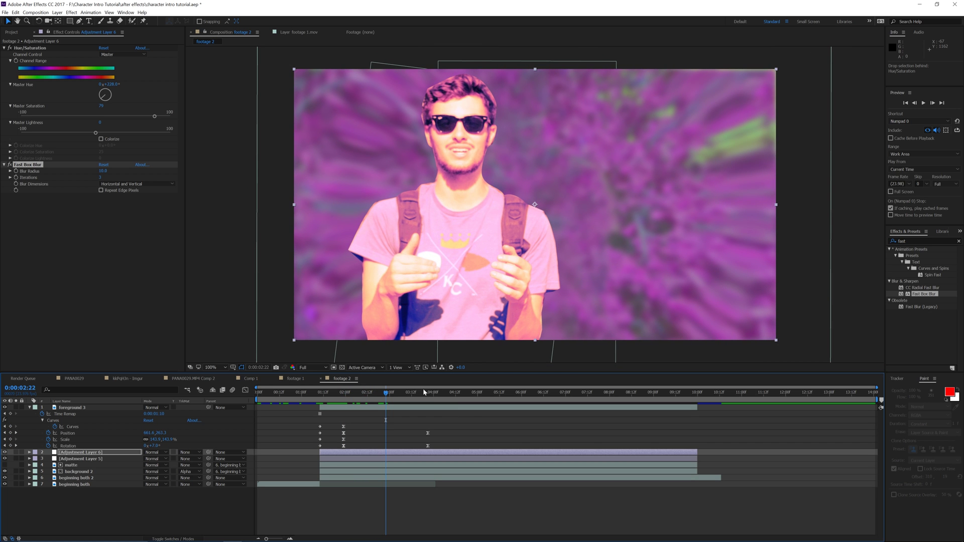
Review the Imgur GIF reference comp, then return to footage 2 at 0:00:03:21.
click(160, 380)
drag(484, 399, 736, 403)
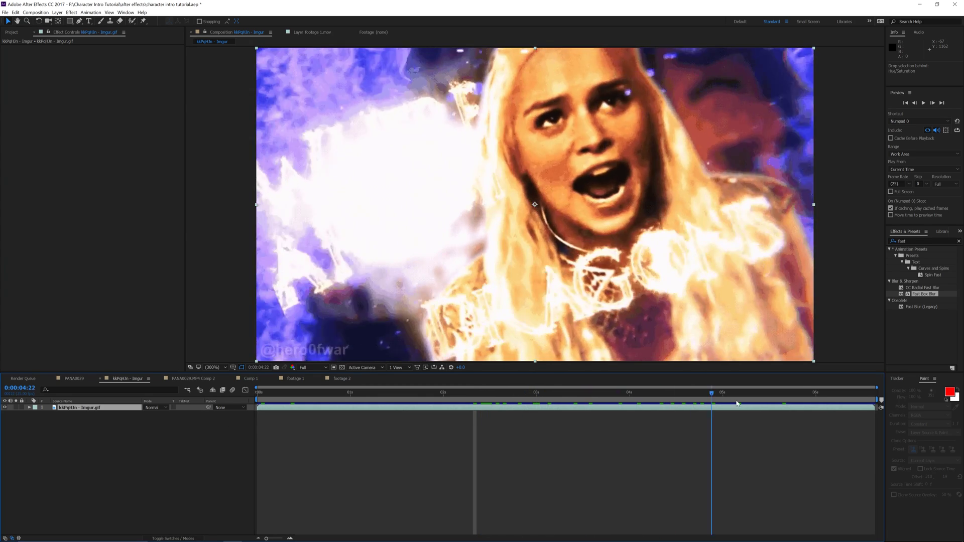
key(space)
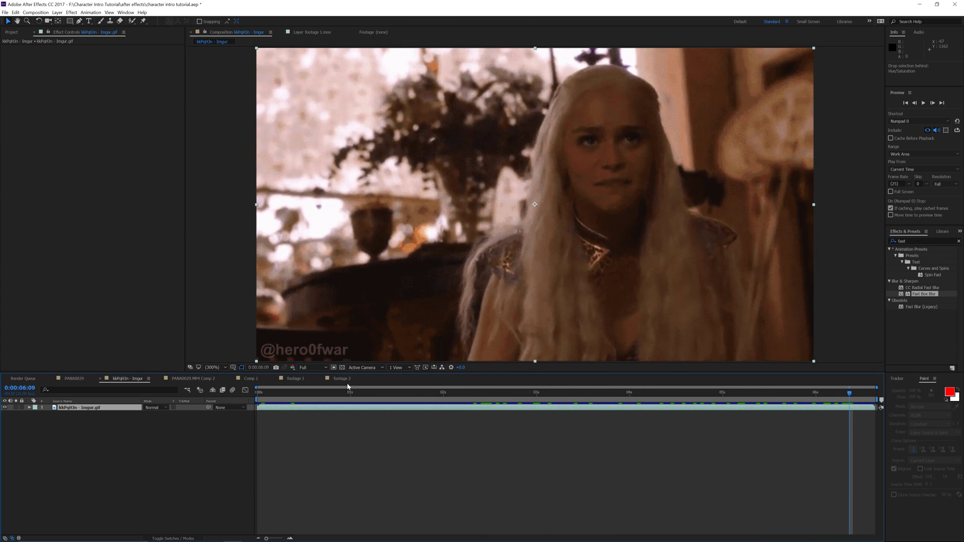
click(343, 378)
drag(321, 393, 428, 407)
Paste foreground 3's first Curves, Position, Scale and Rotation keyframes at 0:00:04:09 and check.
click(10, 428)
click(66, 439)
click(432, 395)
key(space)
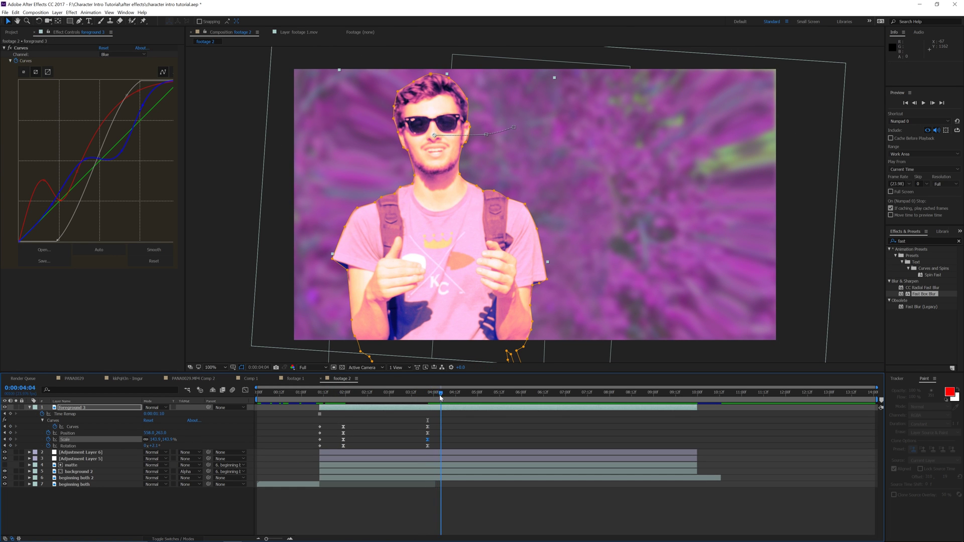
drag(334, 423, 315, 450)
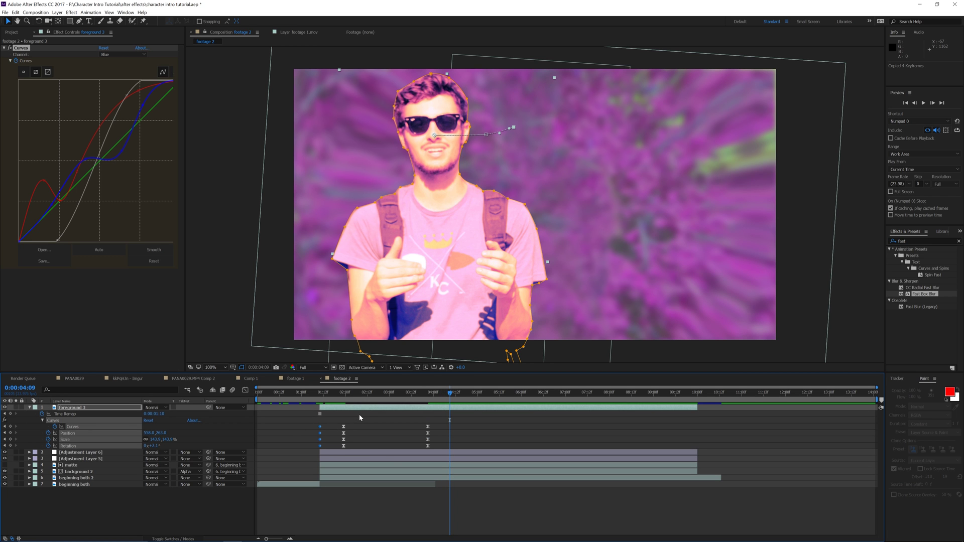
key(ctrl+v)
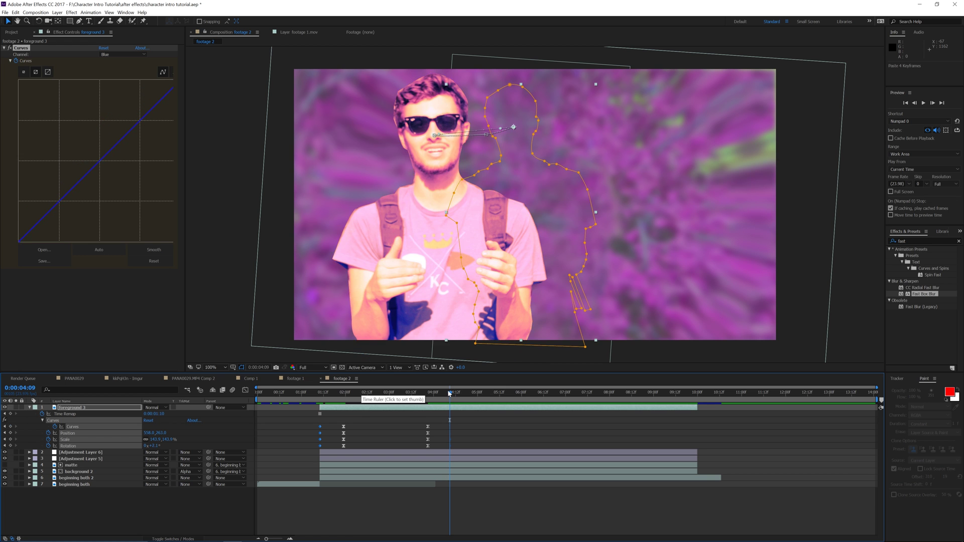
mouse_move(449, 393)
mouse_down()
mouse_move(427, 404)
mouse_move(450, 404)
mouse_up()
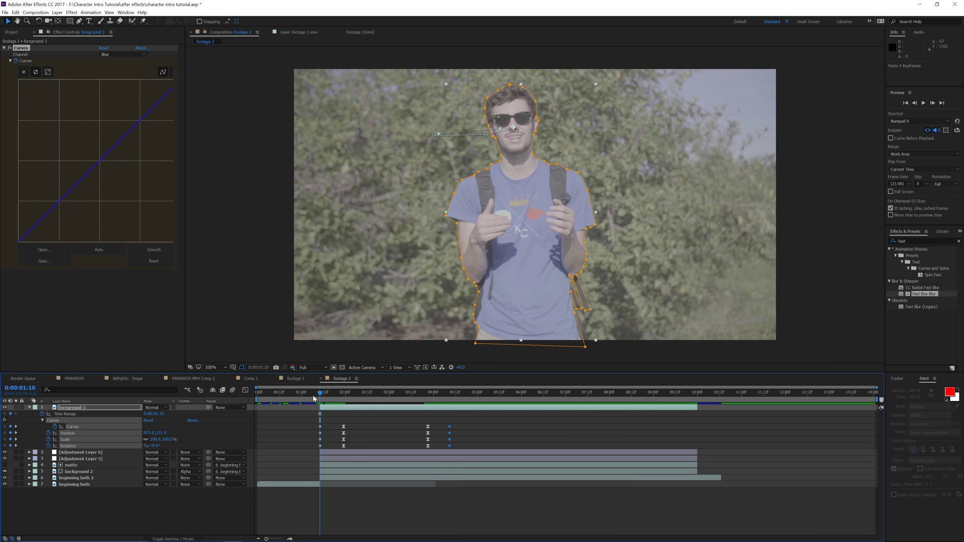
click(430, 397)
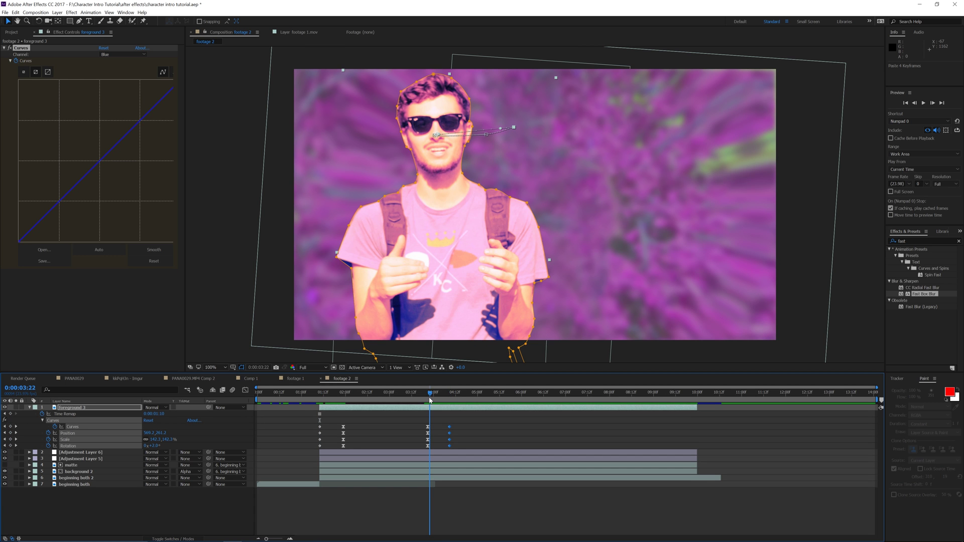
Select Adjustment Layers 5 and 6 and set Opacity keyframes at 0:00:03:21.
click(81, 453)
shift+click(85, 459)
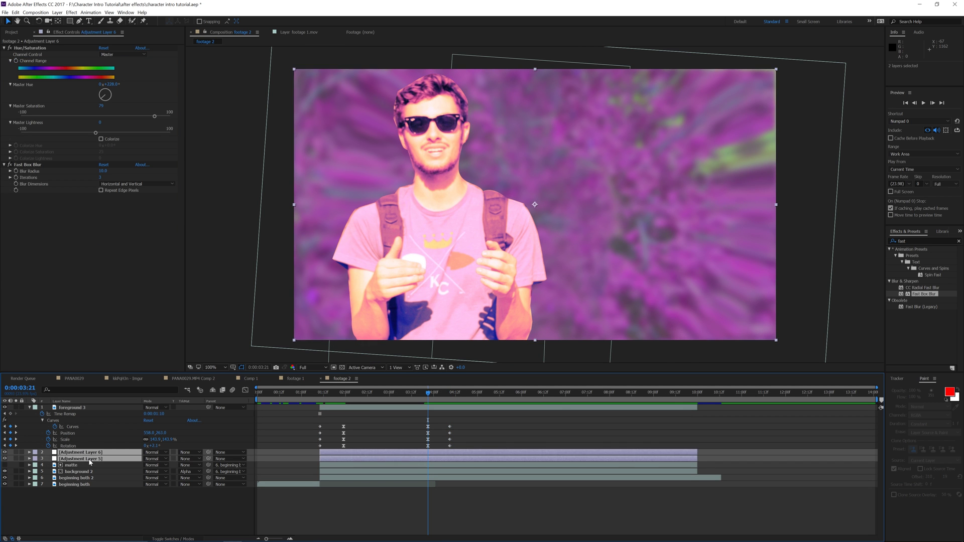
key(t)
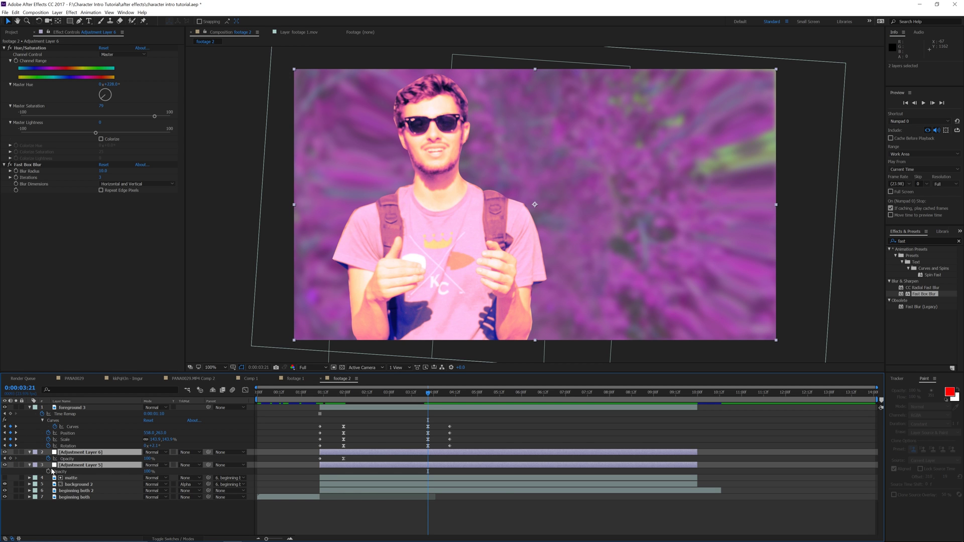
click(48, 472)
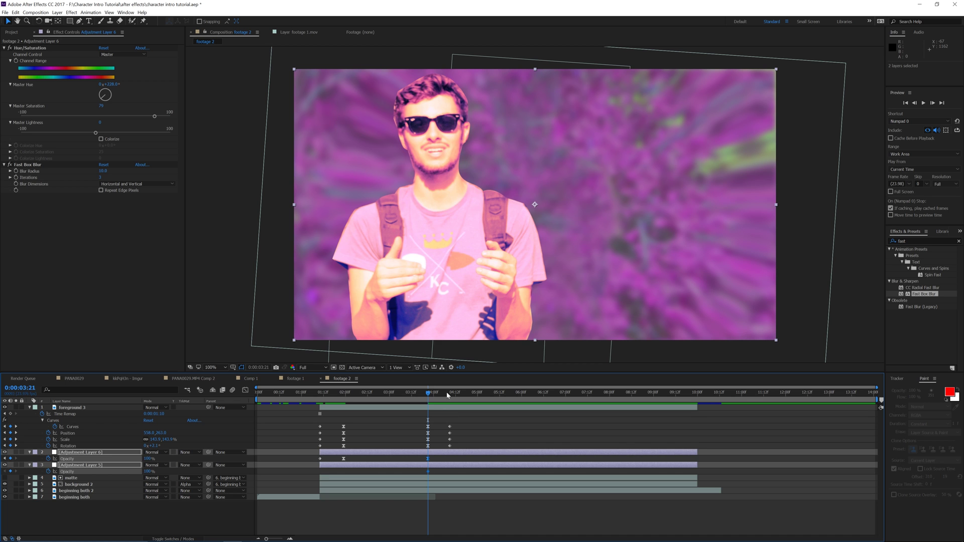
Drag both adjustment layers' Opacity down to 0% at 0:00:04:09.
click(447, 394)
drag(448, 398, 450, 395)
drag(147, 458, 80, 472)
drag(450, 393, 427, 400)
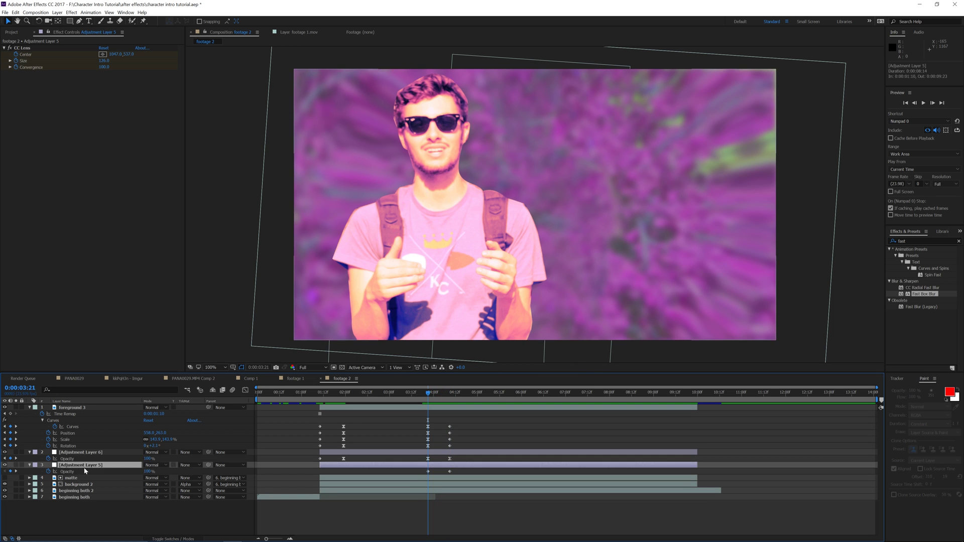
Keyframe Adjustment Layer 5's CC Lens Center, Size and Convergence at 0:00:03:21.
key(u)
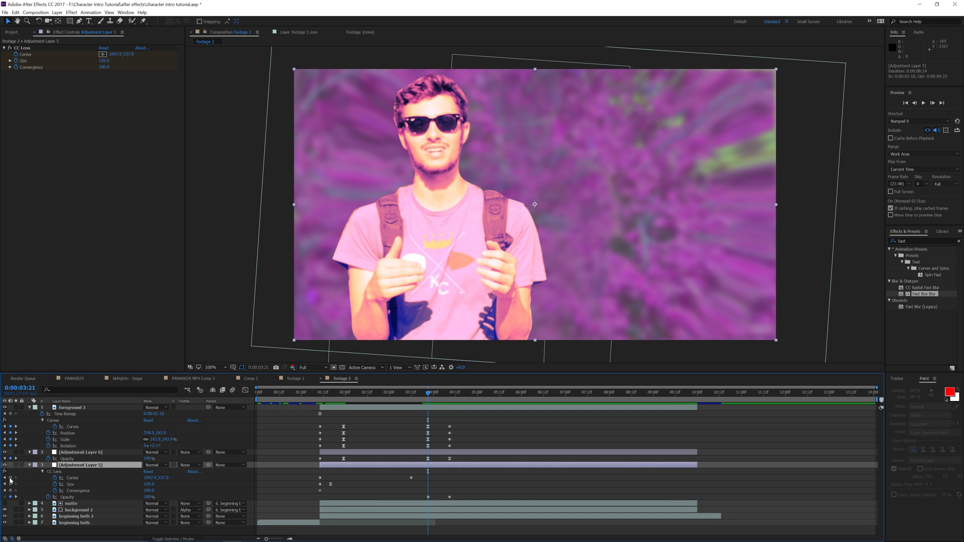
click(10, 477)
click(10, 484)
click(10, 491)
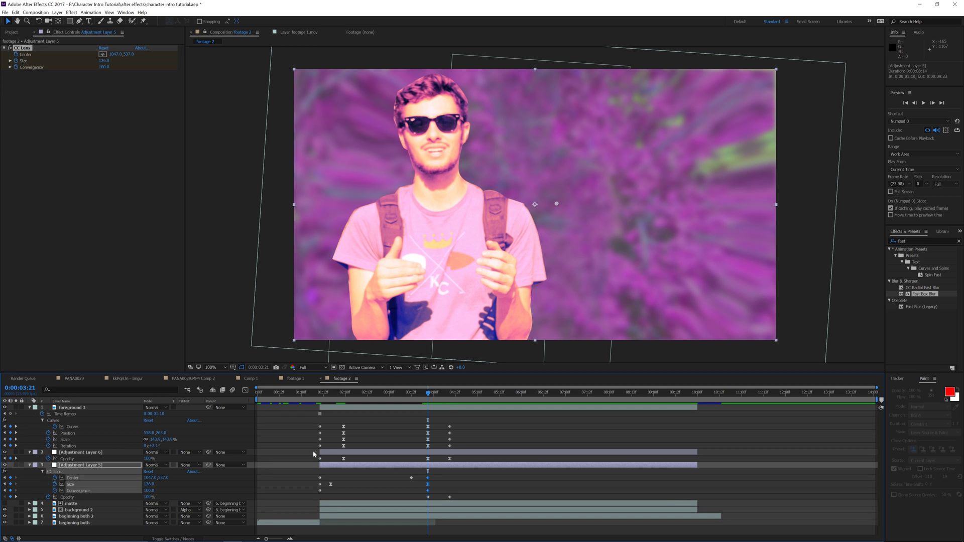
Set CC Lens Size to 500 at 0:00:04:09 and scrub to check the growth.
drag(444, 400, 451, 400)
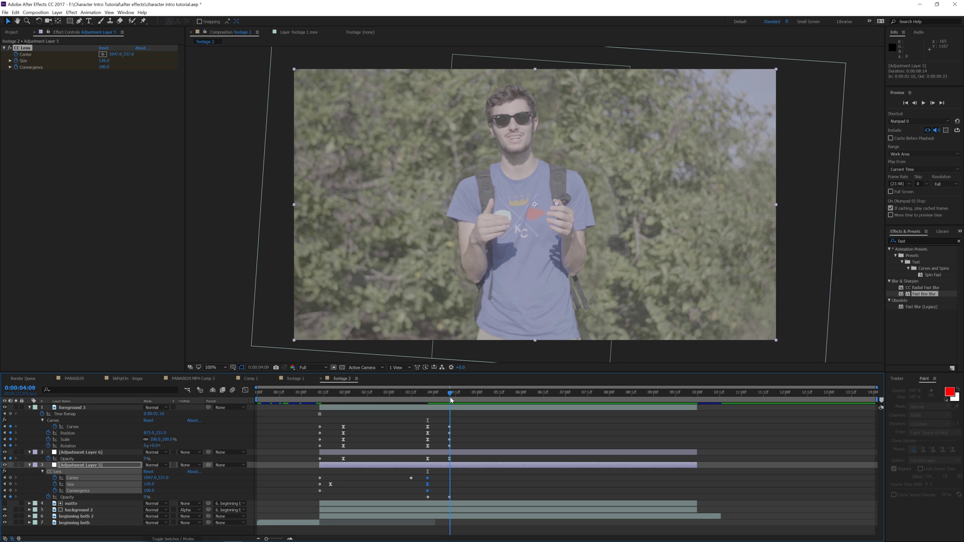
click(106, 60)
text(500)
key(Return)
drag(441, 393, 435, 400)
key(ctrl+grave)
Move beginning both 2's Position and Rotation keyframes to 0:00:03:21 and add a Scale keyframe there.
click(74, 440)
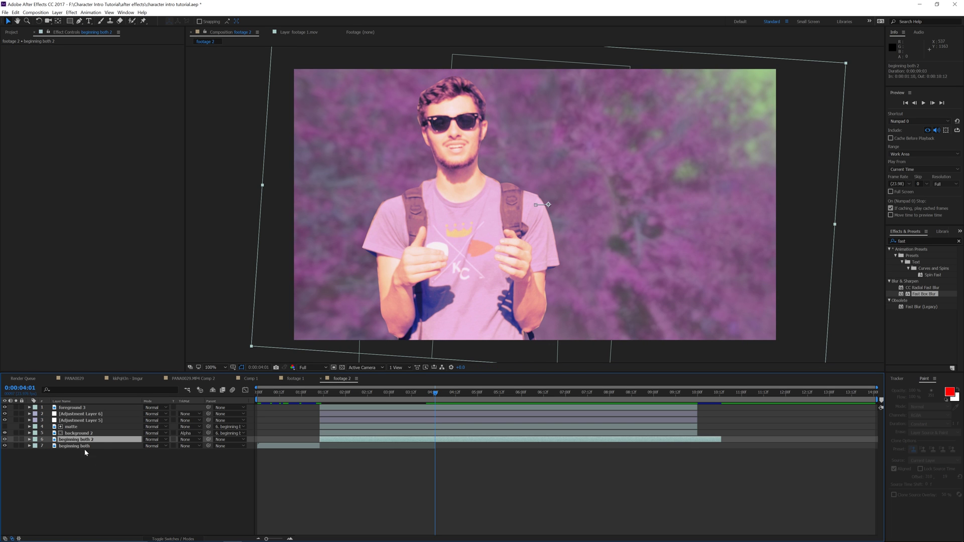
key(u)
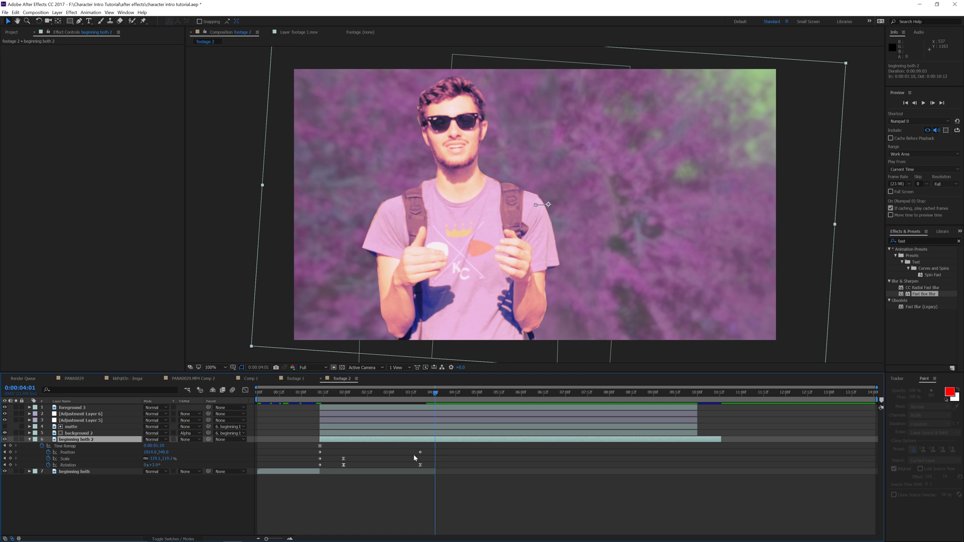
click(76, 408)
key(u)
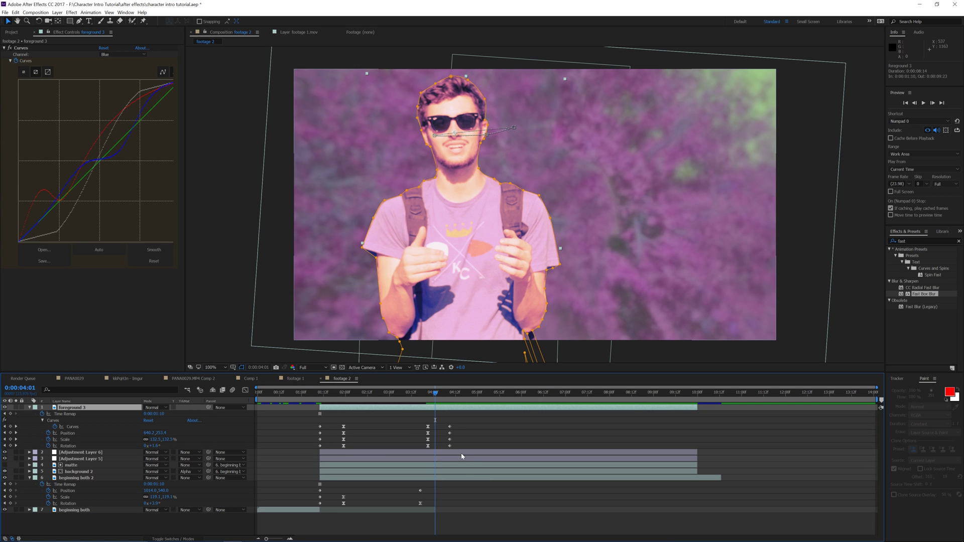
drag(435, 394, 431, 395)
key(equal)
key(equal)
mouse_move(414, 492)
mouse_down()
mouse_move(394, 506)
mouse_move(427, 500)
mouse_up()
key(semicolon)
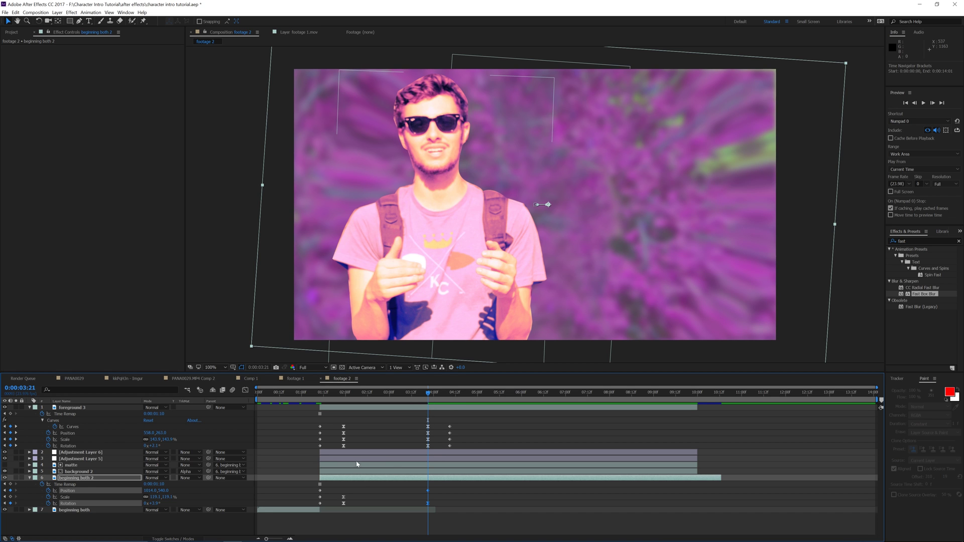
key(alt+shift+s)
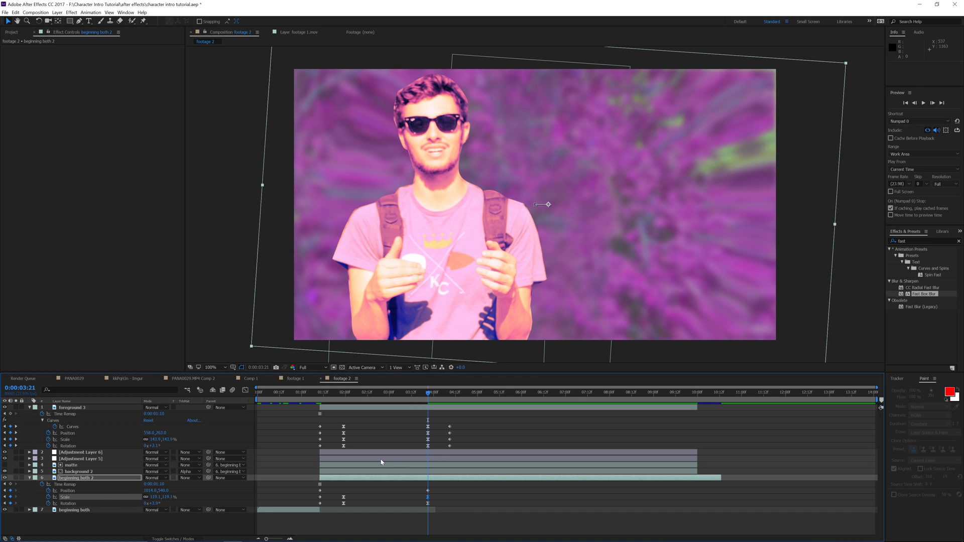
Keyframe beginning both 2's Position, Scale and Rotation at 0:00:04:09, then undo.
click(449, 400)
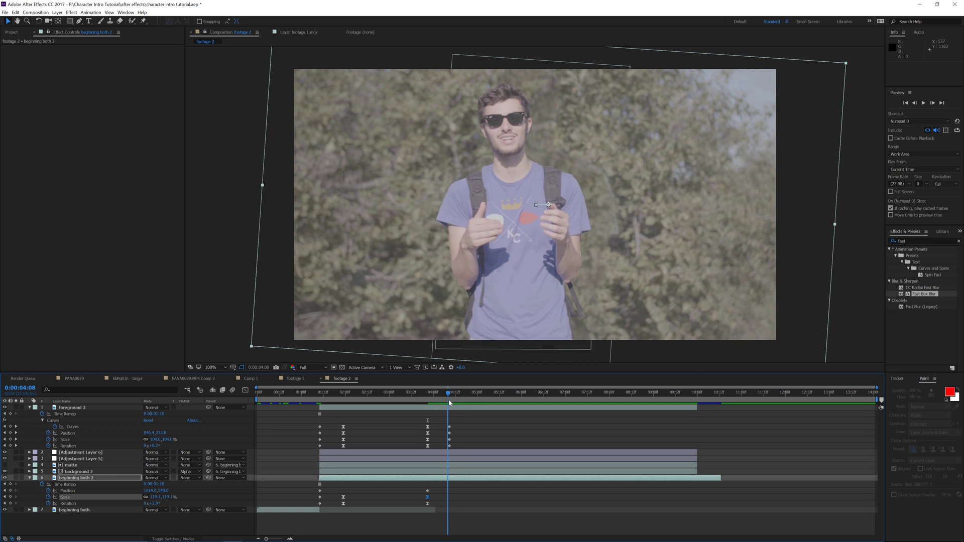
click(450, 401)
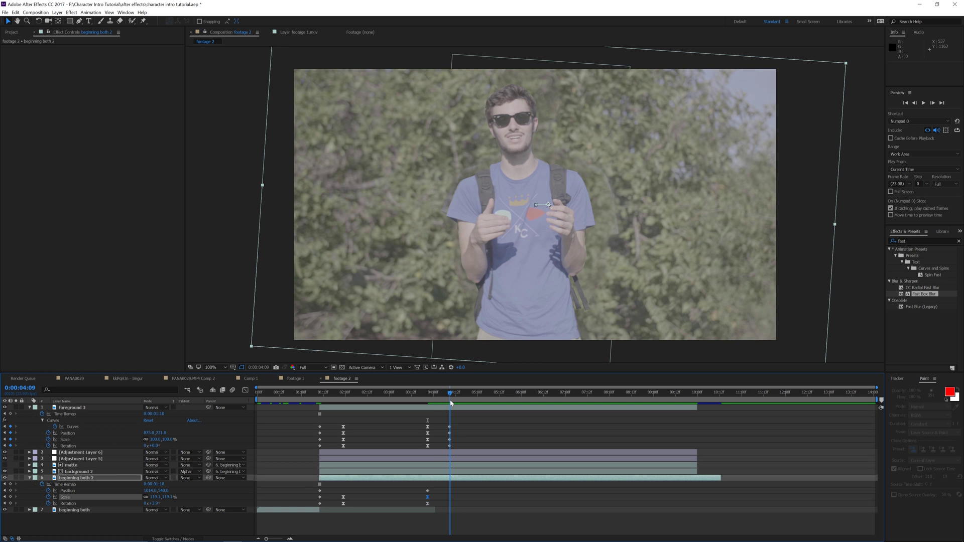
click(10, 490)
click(11, 497)
click(10, 503)
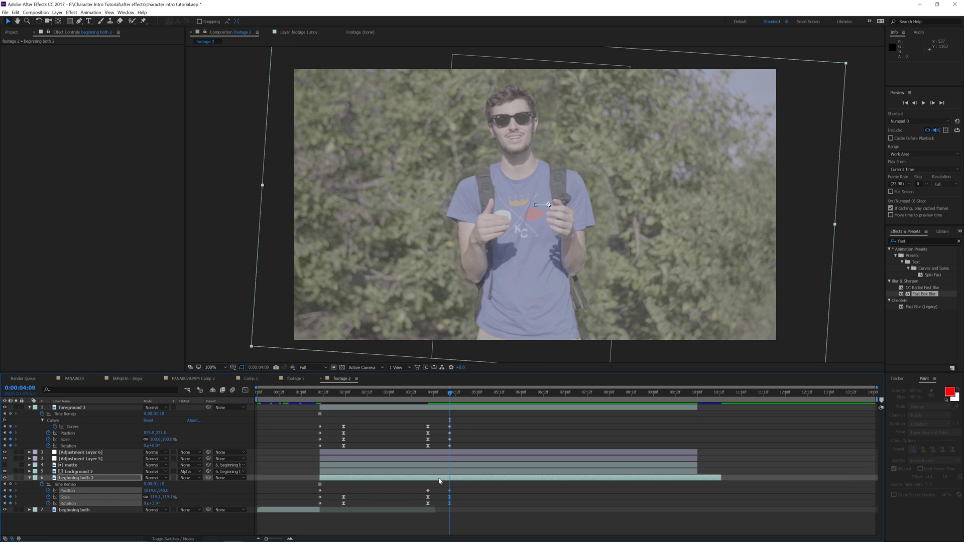
click(428, 400)
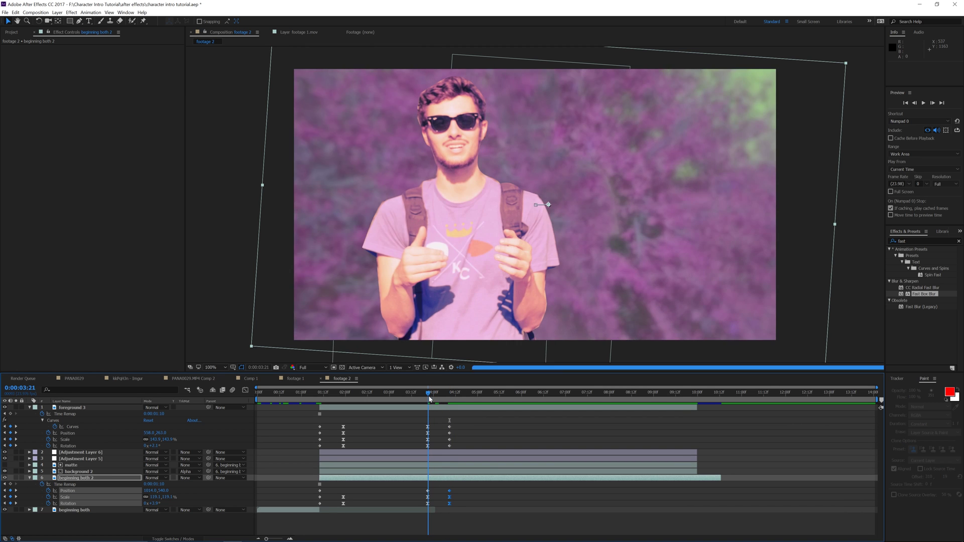
key(ctrl+z)
key(ctrl+z)
key(ctrl+z)
Paste beginning both 2's 1:10 starting-pose keyframes at 0:00:04:09 and scrub to check.
drag(313, 490, 326, 504)
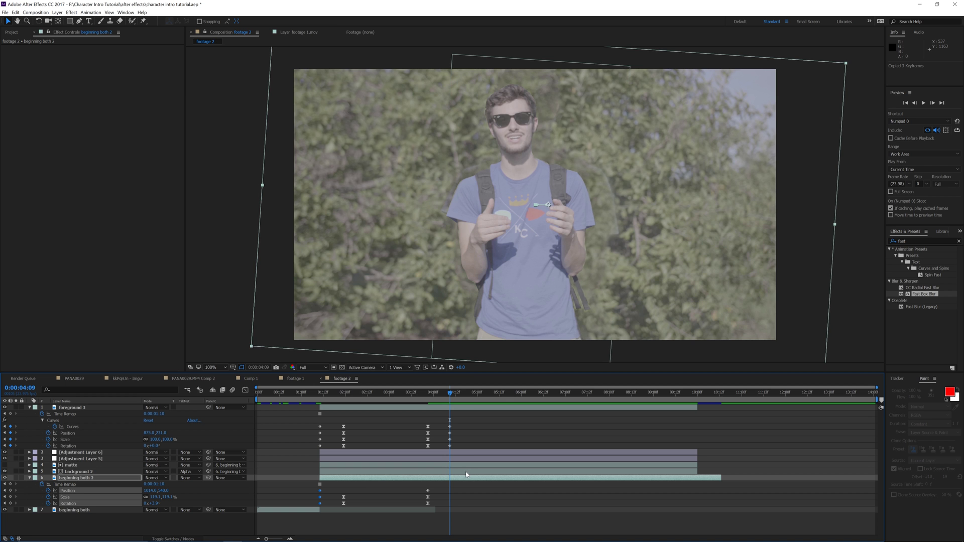
key(ctrl+v)
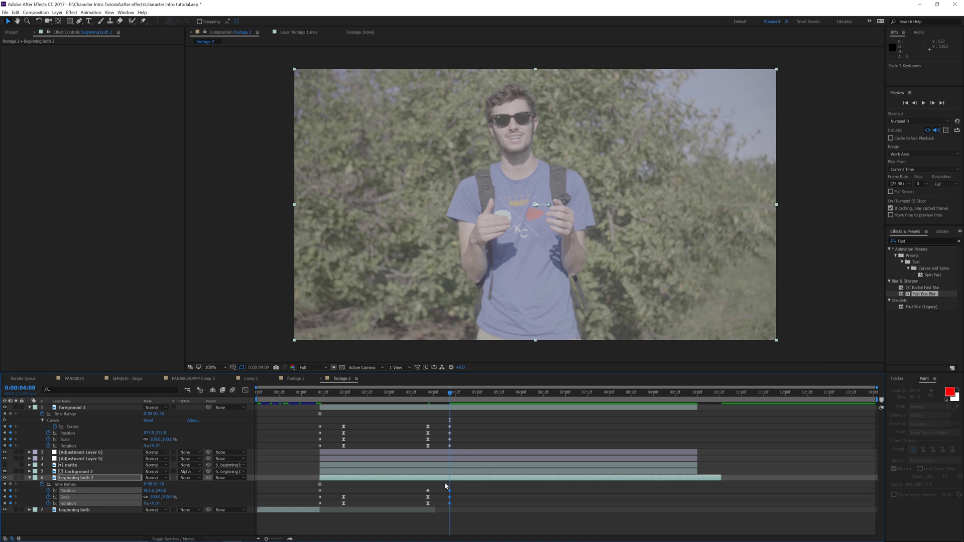
mouse_move(441, 397)
mouse_down()
mouse_move(429, 397)
mouse_move(451, 399)
mouse_move(426, 398)
mouse_move(450, 405)
mouse_up()
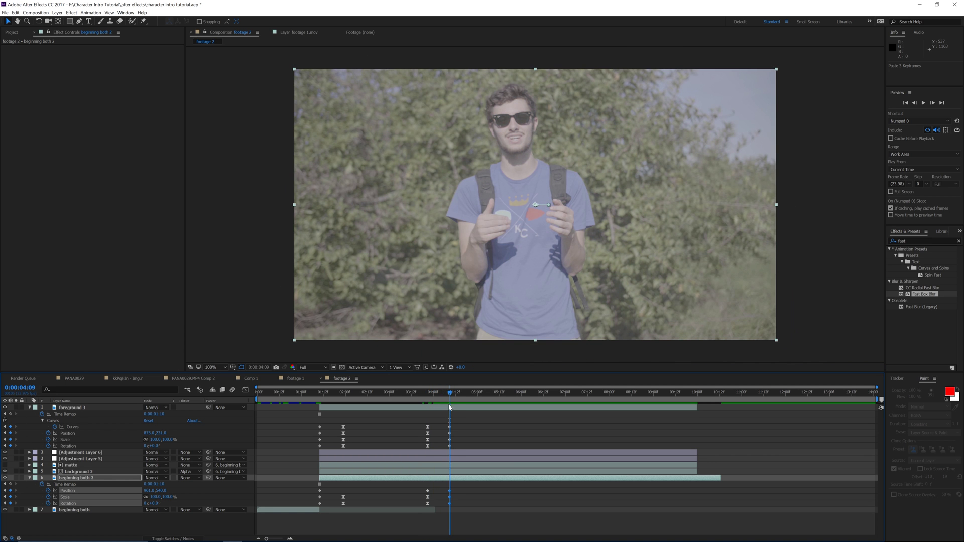
drag(308, 397, 258, 396)
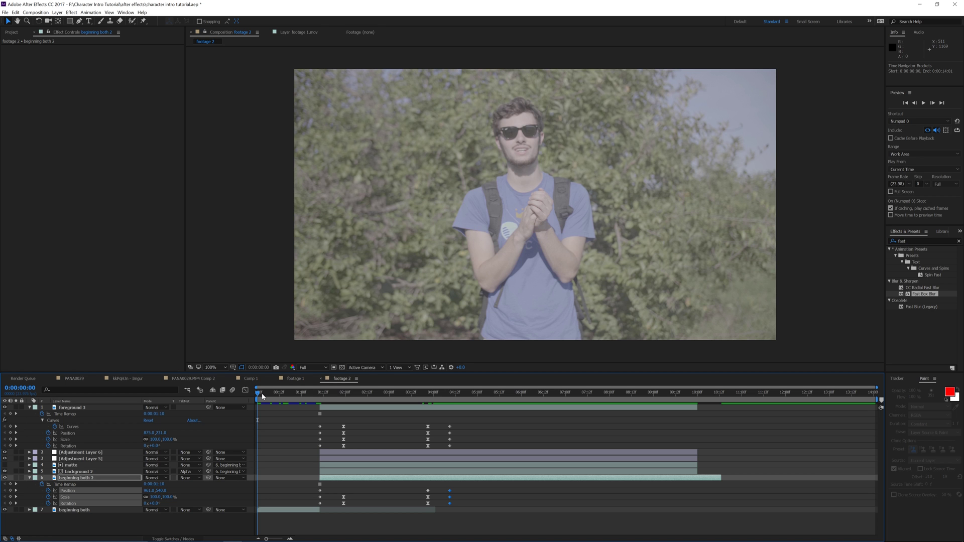
drag(262, 396, 319, 400)
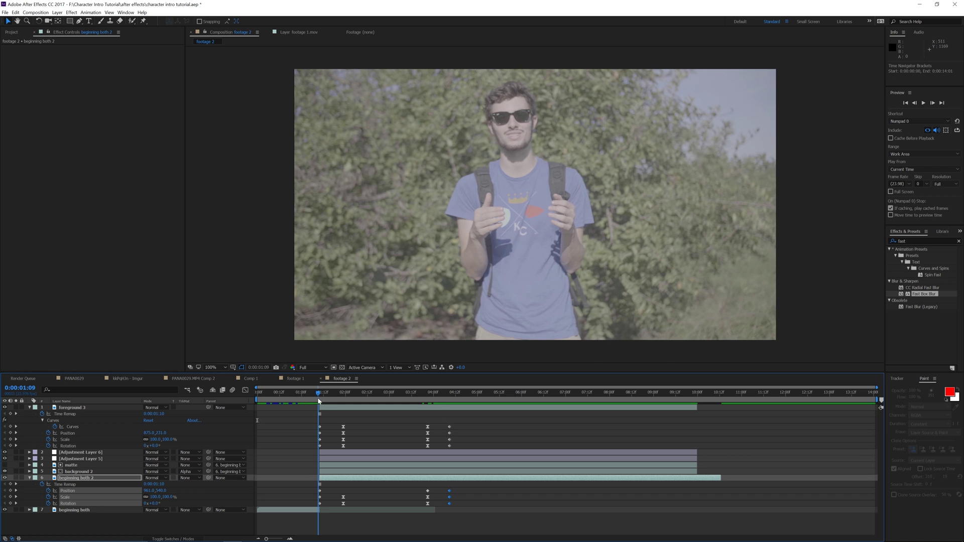
key(Home)
key(space)
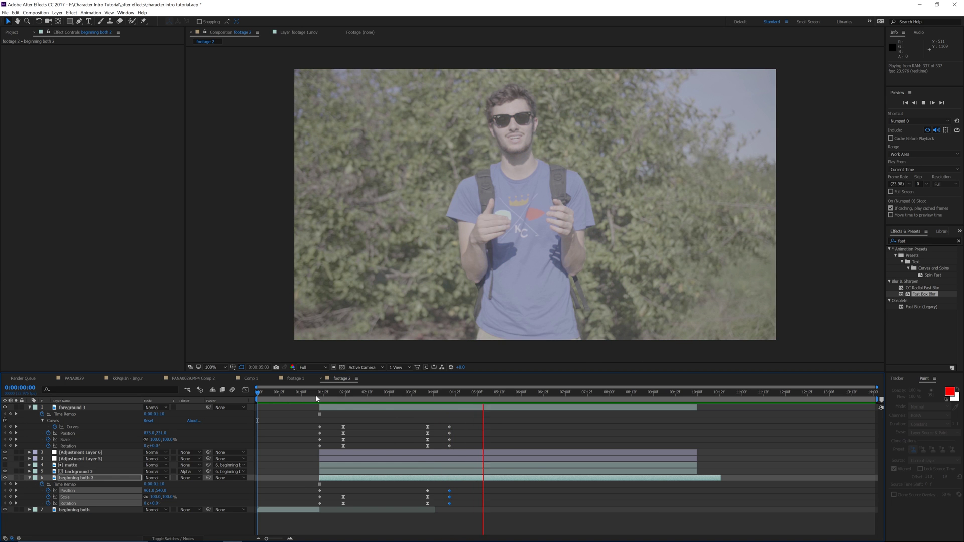
drag(442, 397, 320, 420)
key(equal)
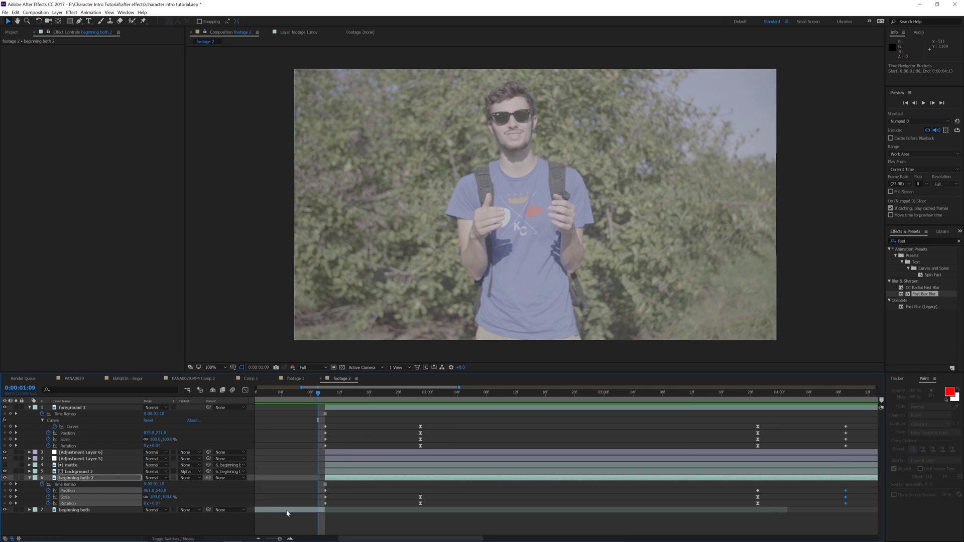
Duplicate beginning both, extend it one frame, bring the copy to the top and shift it later.
click(332, 509)
key(ctrl+d)
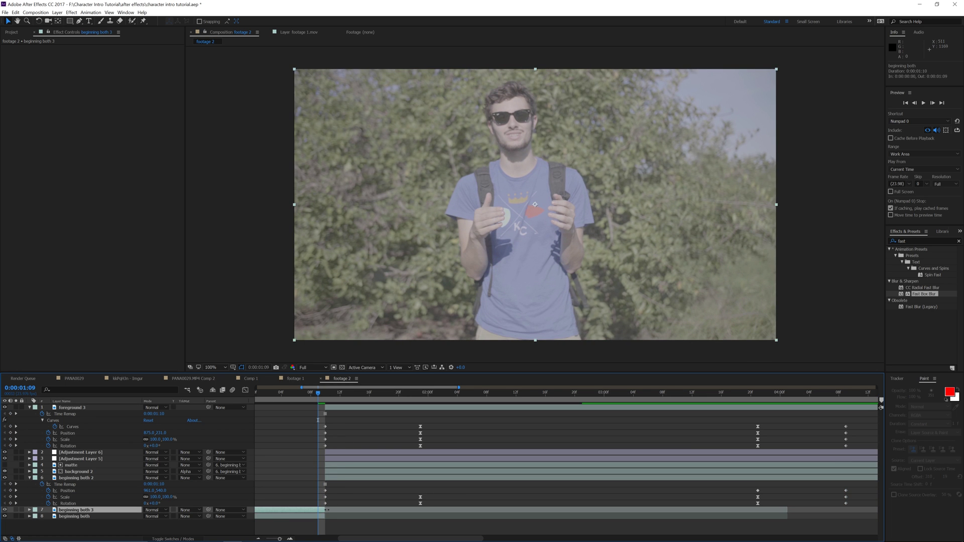
drag(327, 510, 333, 511)
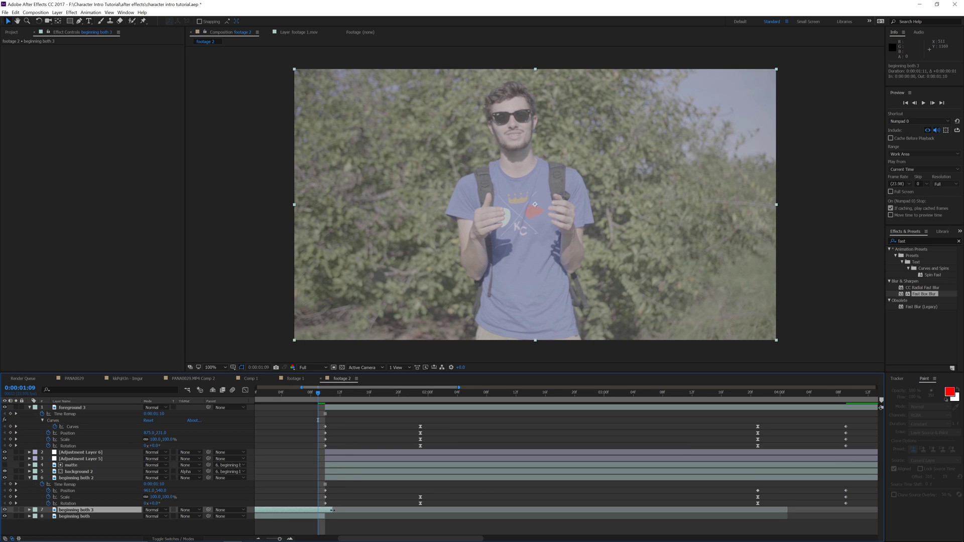
click(327, 402)
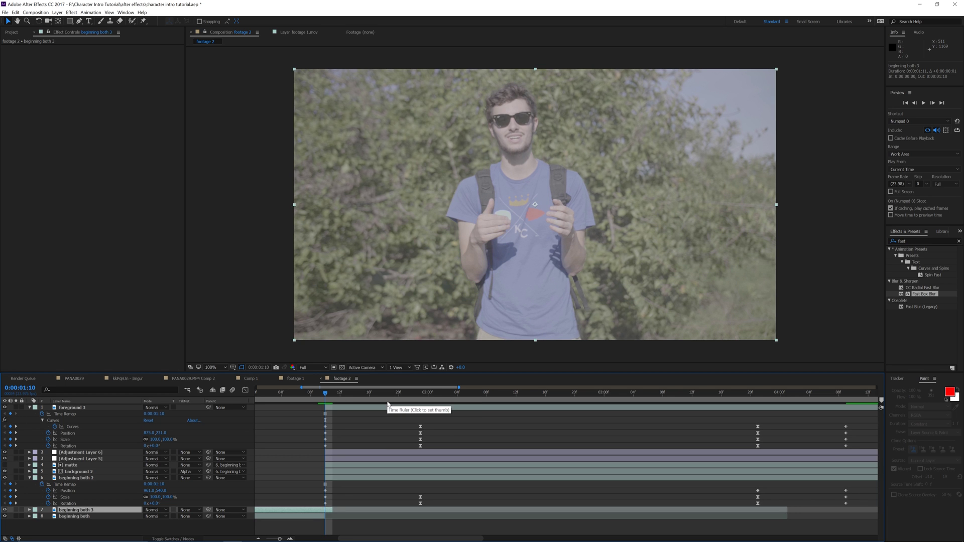
key(semicolon)
key(ctrl+shift+bracketright)
drag(333, 407, 494, 413)
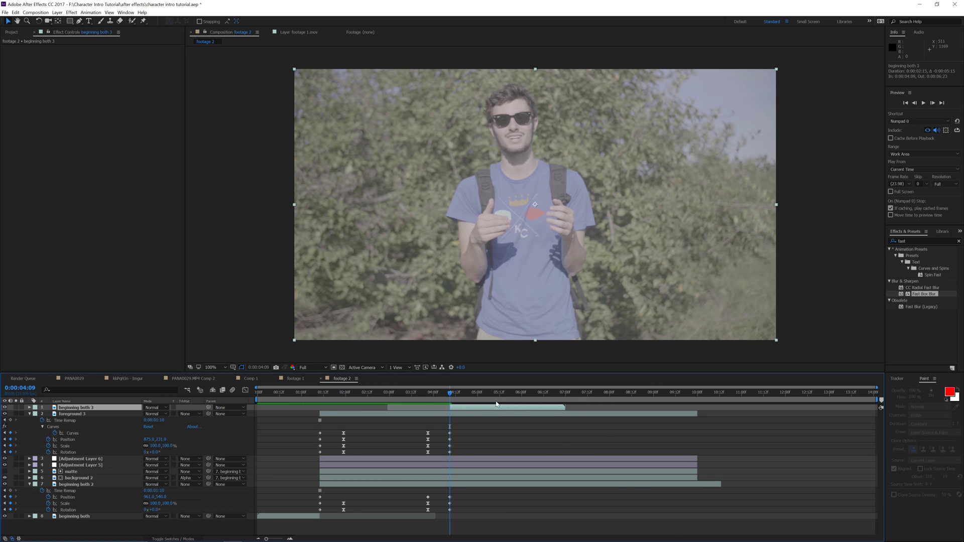
Preview the footage 2 comp from the start.
scroll(497, 403, up, 5)
click(428, 399)
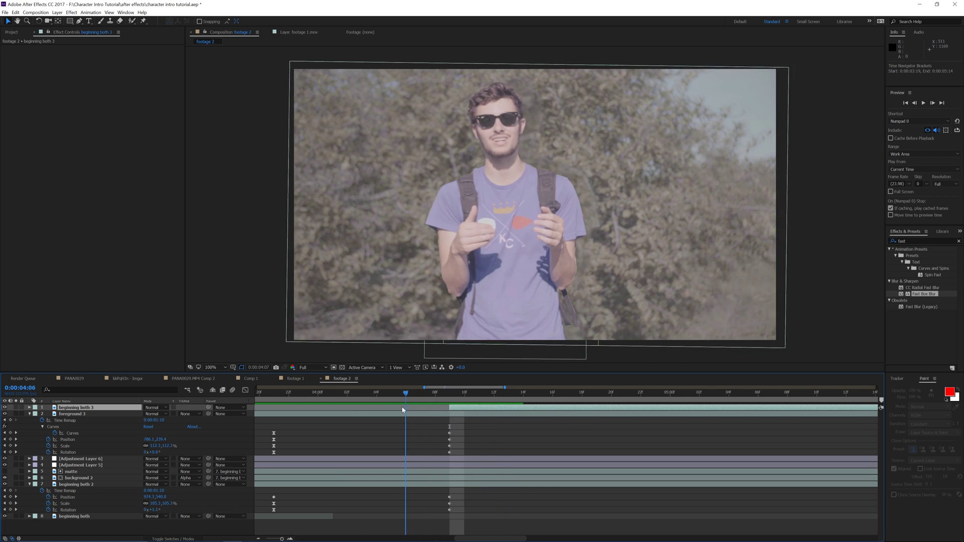
key(semicolon)
key(Home)
key(space)
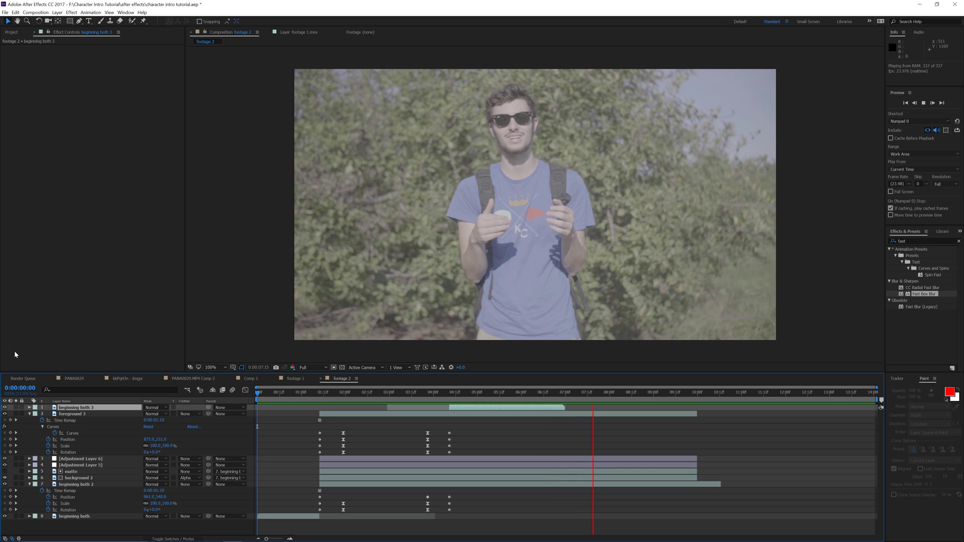
Create a text layer with the man's name, trim it to his first name, and move it upper right.
key(space)
key(u)
right_click(103, 482)
mouse_move(138, 409)
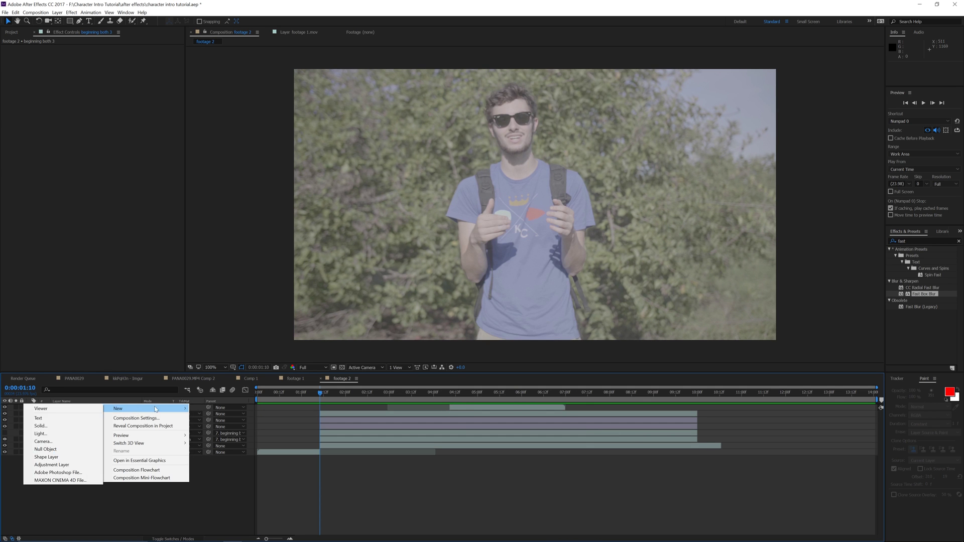
click(65, 409)
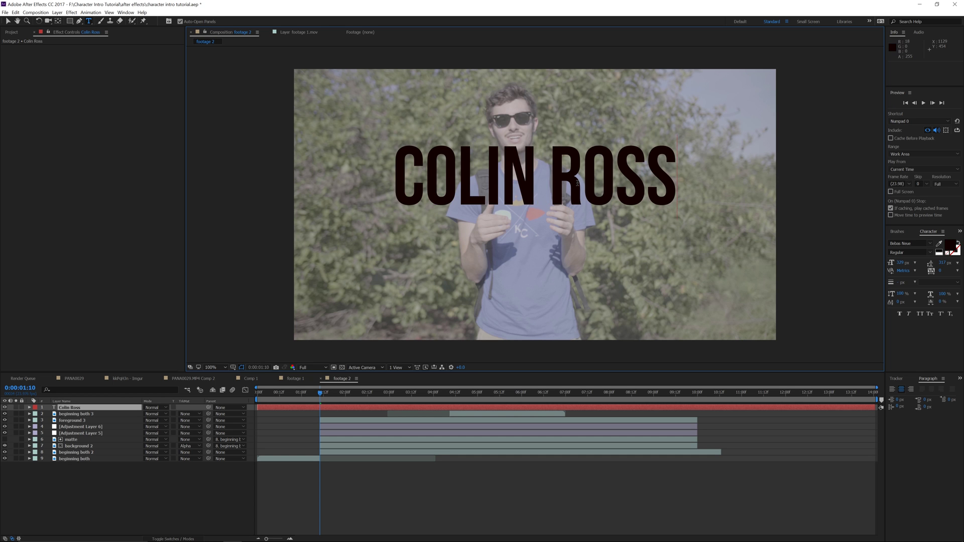
click(8, 21)
drag(564, 182, 712, 164)
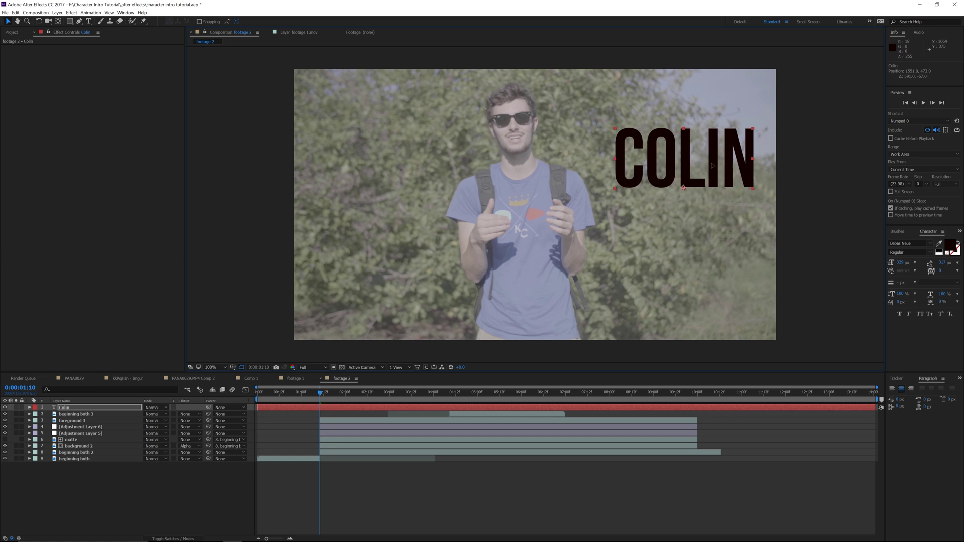
Duplicate the first-name layer below it and retype the copy as his surname.
key(ctrl+d)
drag(662, 192, 668, 222)
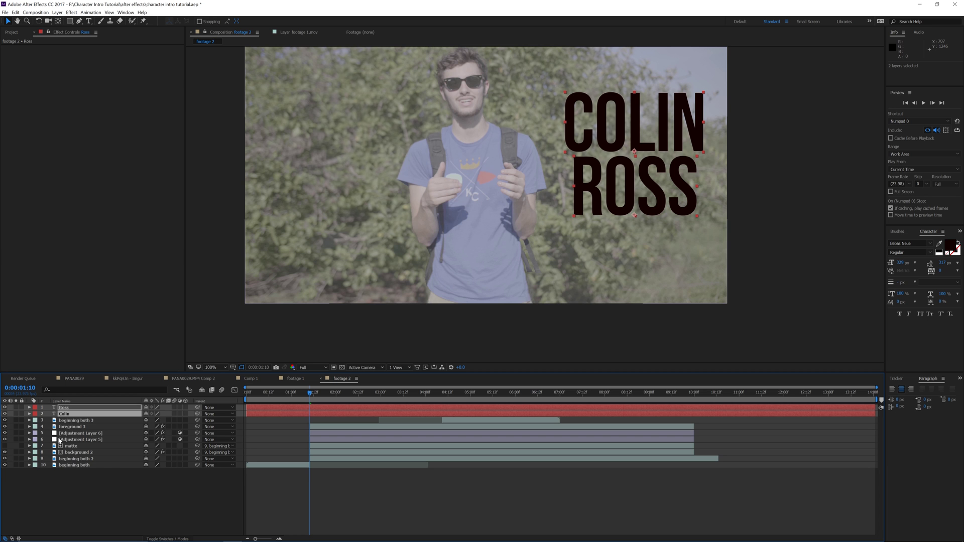
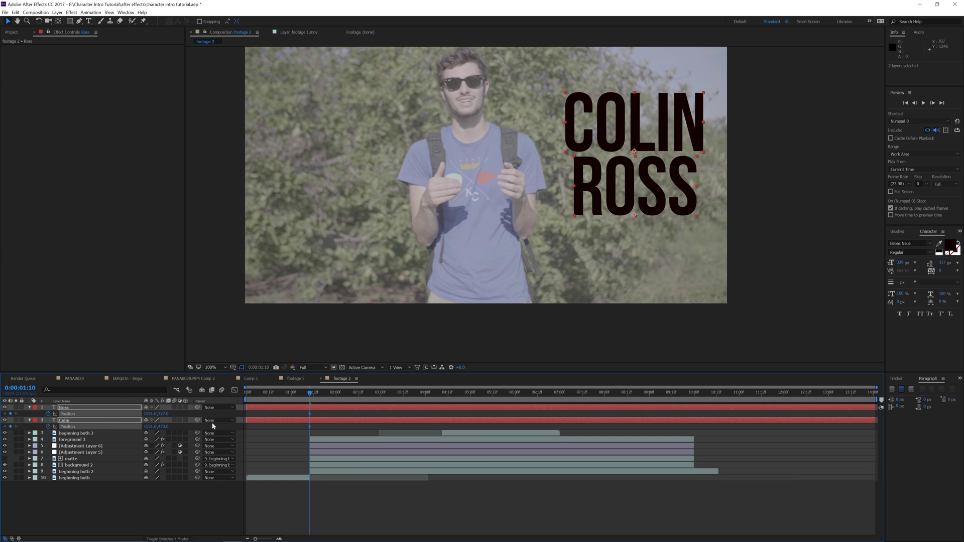
drag(317, 393, 335, 394)
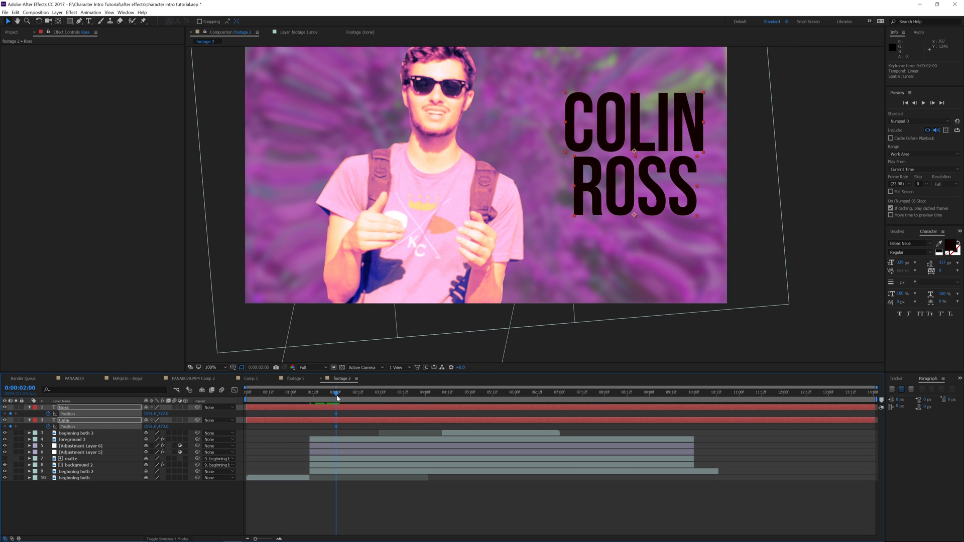
drag(337, 397, 309, 396)
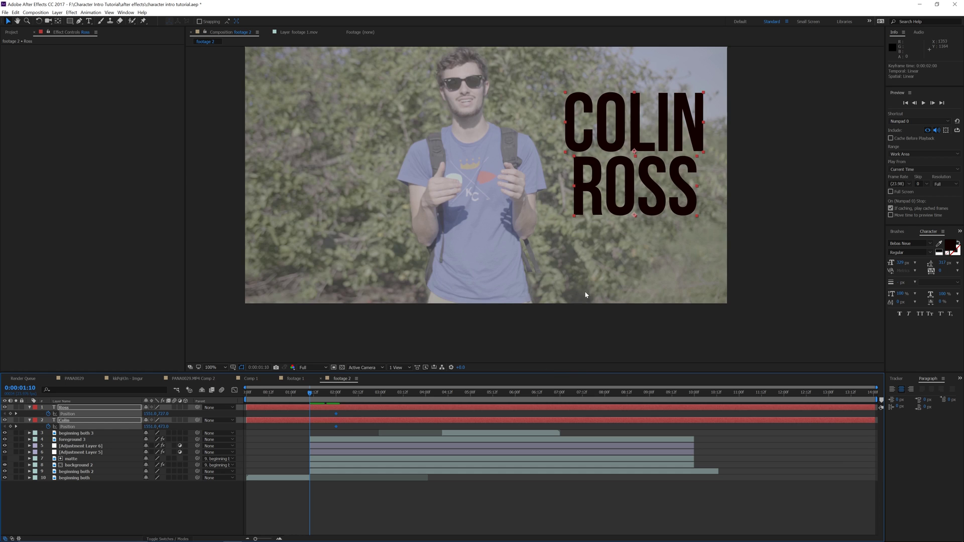
key(comma)
key(comma)
key(shift+Up)
key(shift+Up)
key(shift+Up)
key(shift+Up)
key(shift+Up)
key(shift+Up)
key(shift+Up)
key(shift+Up)
key(shift+Up)
key(shift+Up)
key(shift+Up)
key(shift+Up)
key(shift+Up)
key(shift+Up)
key(shift+Up)
key(shift+Up)
key(shift+Up)
key(shift+Up)
key(shift+Up)
key(shift+Up)
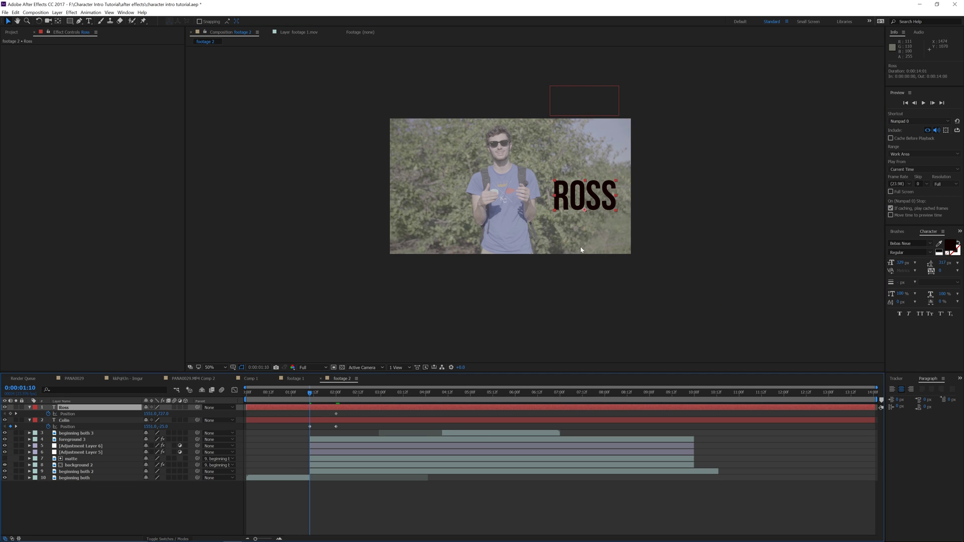
key(shift+Down)
key(shift+Down)
key(shift+Down)
key(shift+Down)
key(shift+Down)
key(shift+Down)
key(shift+Down)
key(shift+Down)
key(shift+Down)
key(shift+Down)
key(shift+Down)
key(shift+Down)
key(shift+Down)
key(shift+Down)
key(shift+Down)
key(shift+Down)
key(shift+Down)
key(shift+Down)
key(shift+Down)
key(shift+Down)
drag(174, 407, 175, 421)
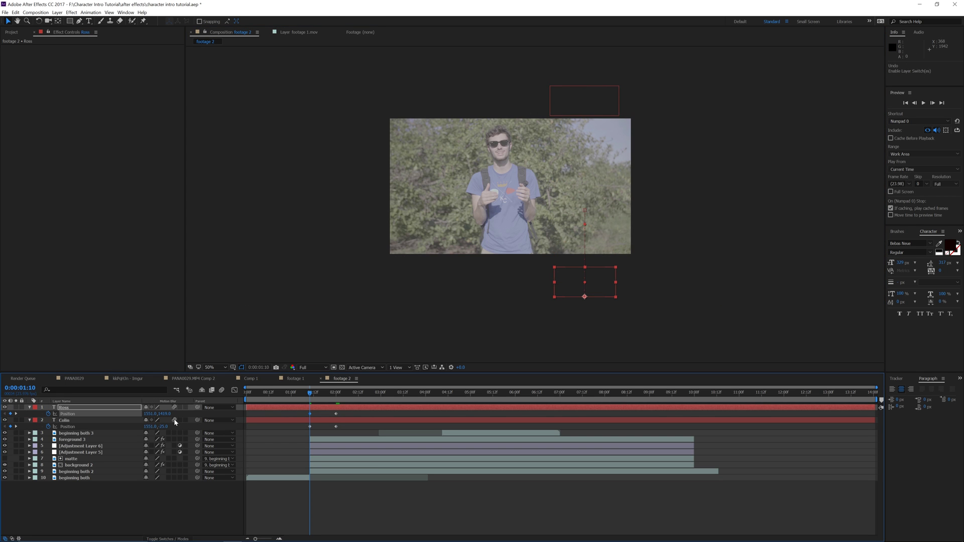
key(Home)
key(shift+slash)
click(222, 391)
key(space)
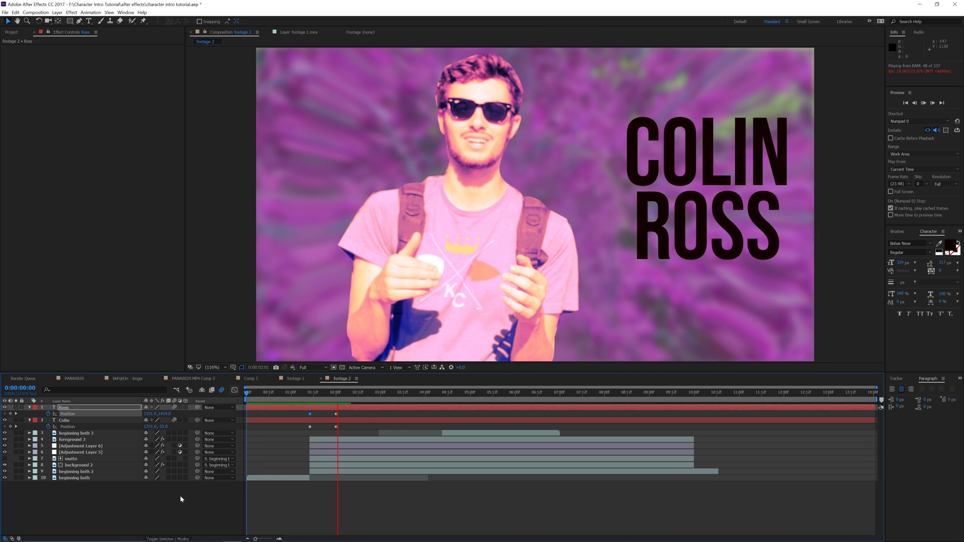
drag(415, 394, 421, 401)
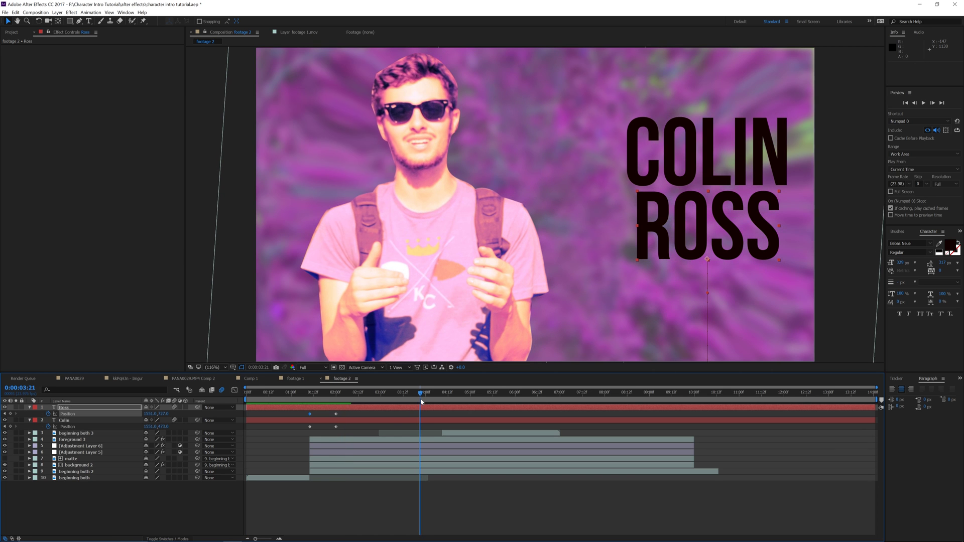
click(336, 414)
key(ctrl+c)
click(336, 426)
key(ctrl+c)
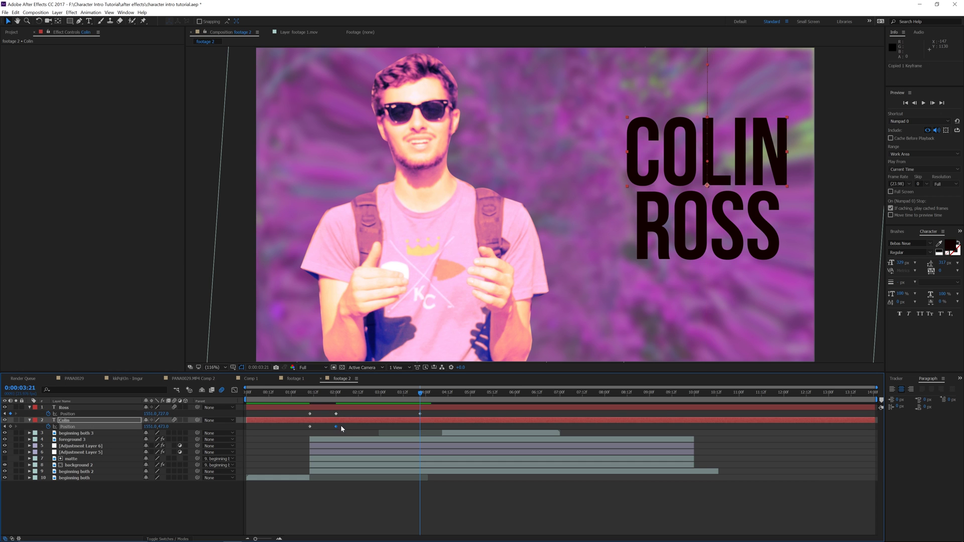
click(310, 414)
click(442, 400)
key(ctrl+v)
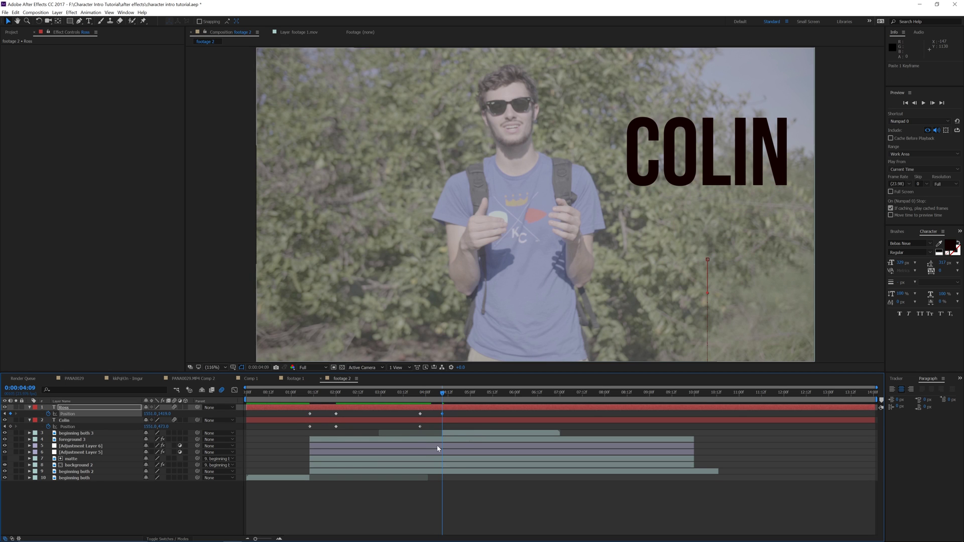
click(310, 426)
drag(439, 395, 420, 401)
key(space)
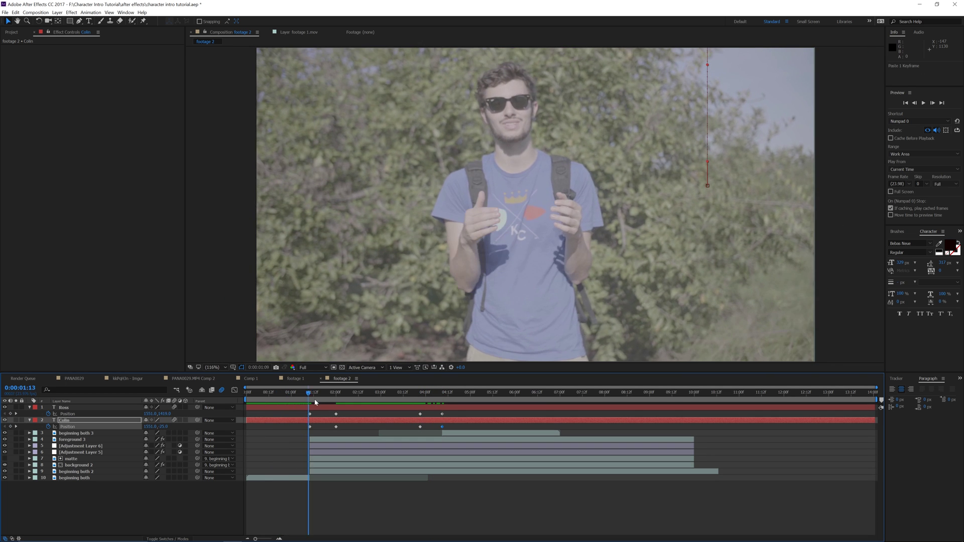
key(Home)
key(space)
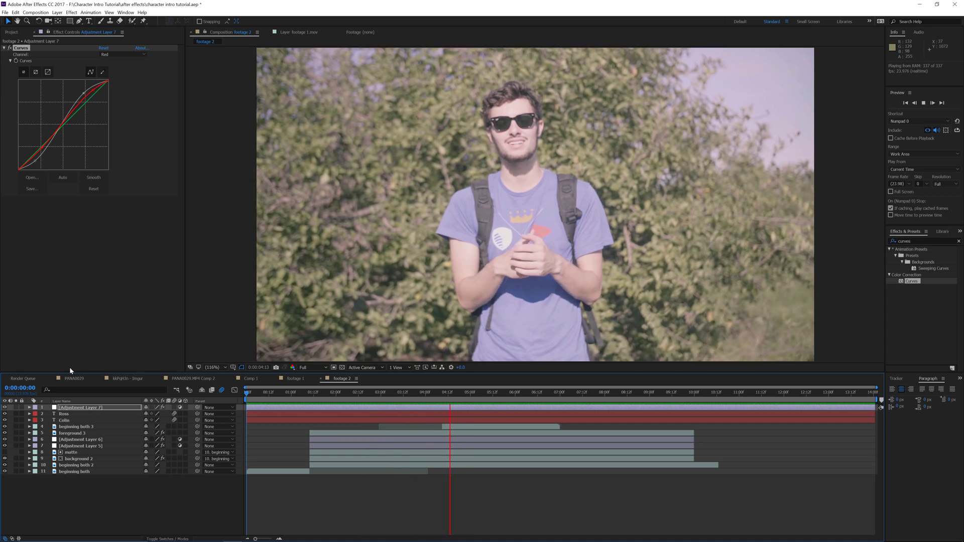
Replay the Curves-graded intro preview from about 1 second.
click(322, 403)
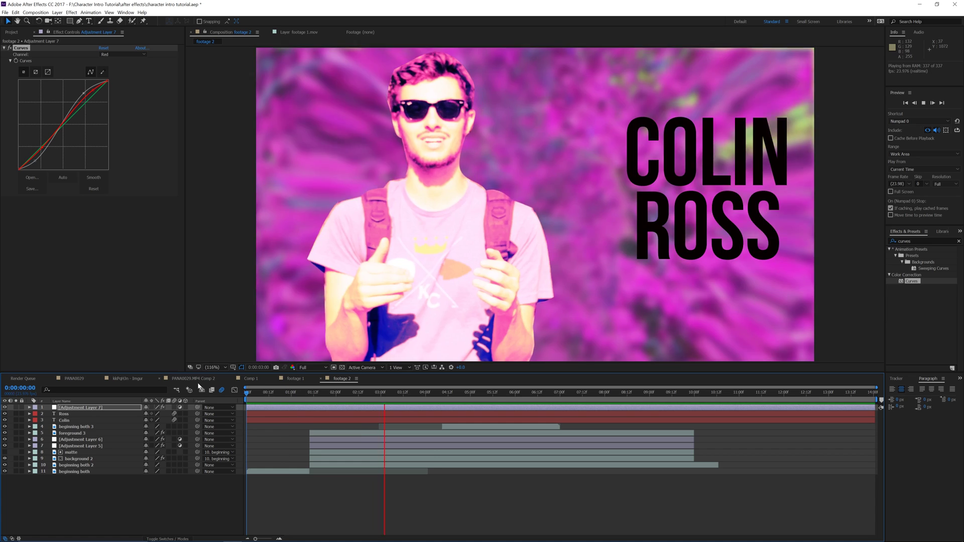